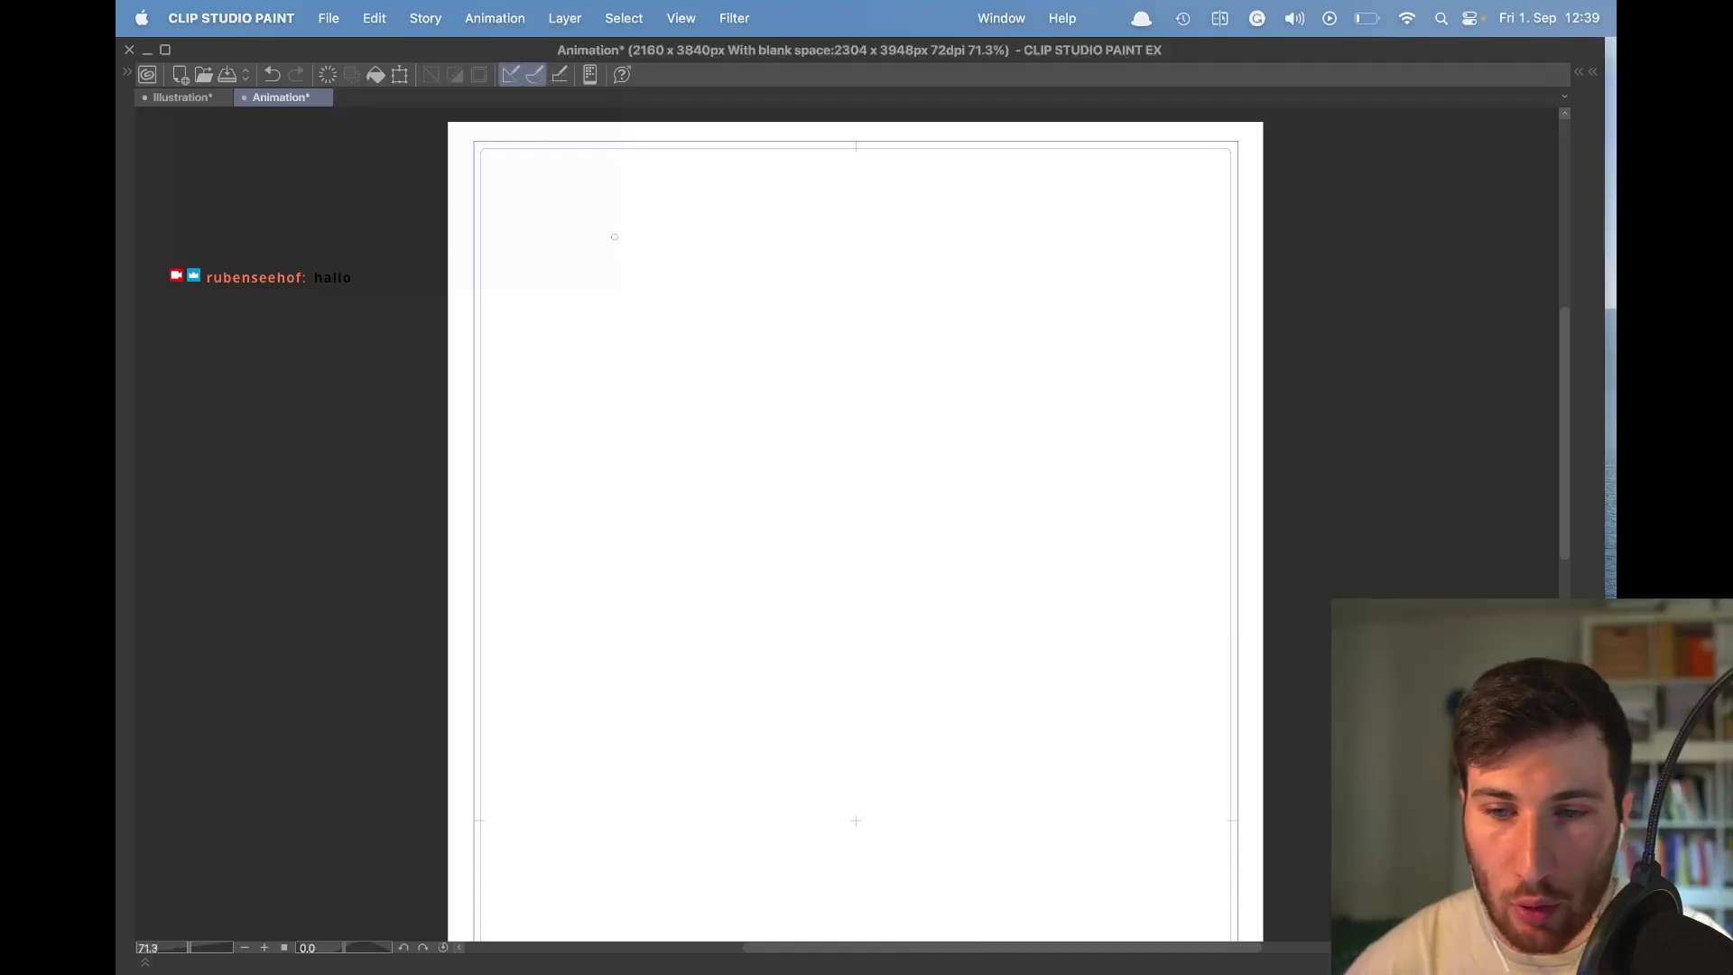
Draw one smooth S-shaped wave line with the pen near the page's upper edge, redoing the stroke until the curve flows.
left_click_drag(545, 279, 793, 256)
key("super+z")
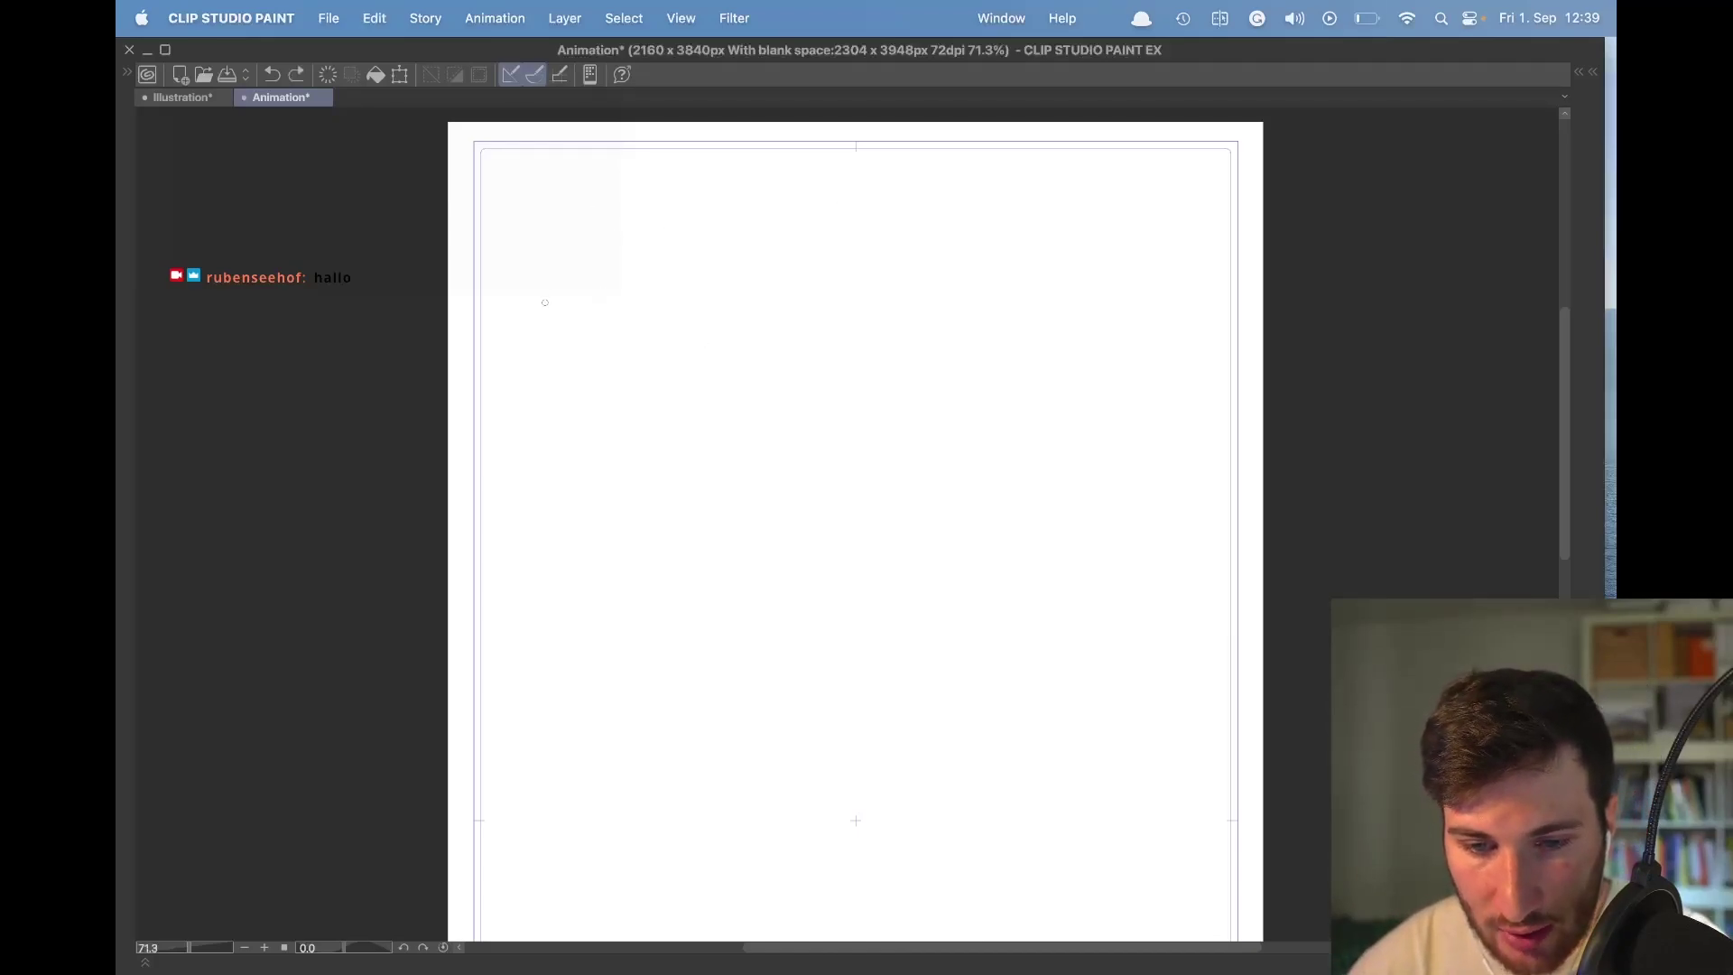
mouse_move(563, 296)
left_mouse_down()
mouse_move(626, 271)
mouse_move(837, 263)
left_mouse_up()
key("super+z")
left_click_drag(553, 306, 809, 274)
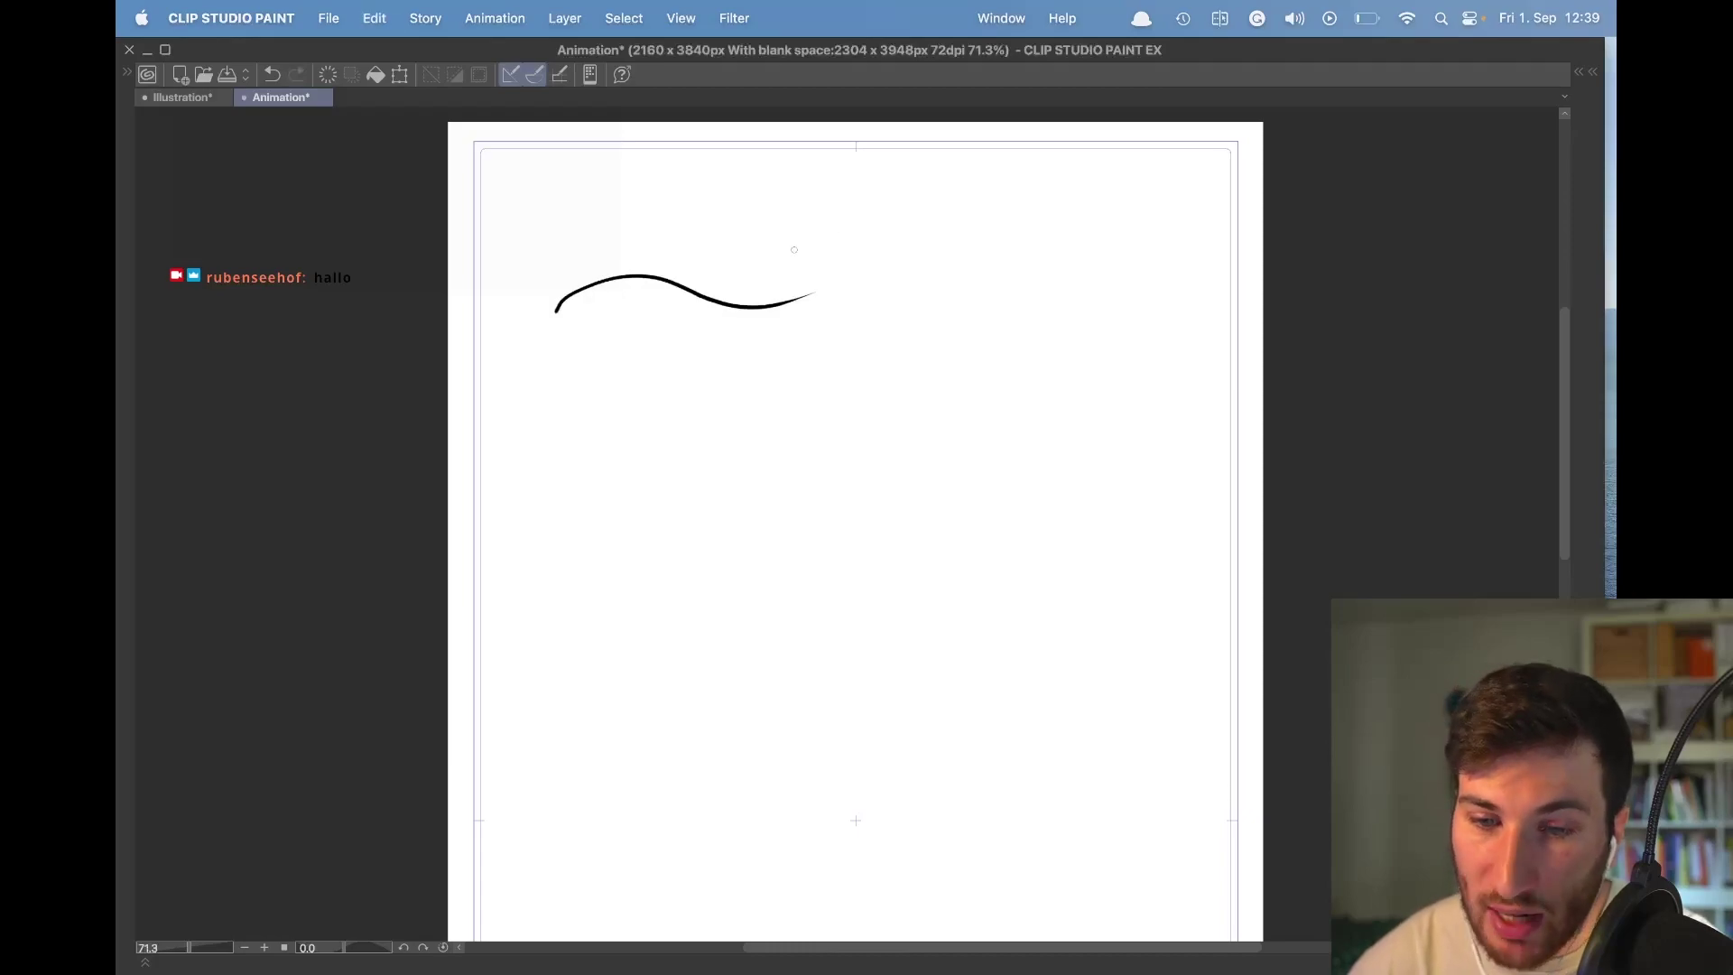
key("super+z")
left_click_drag(567, 298, 842, 261)
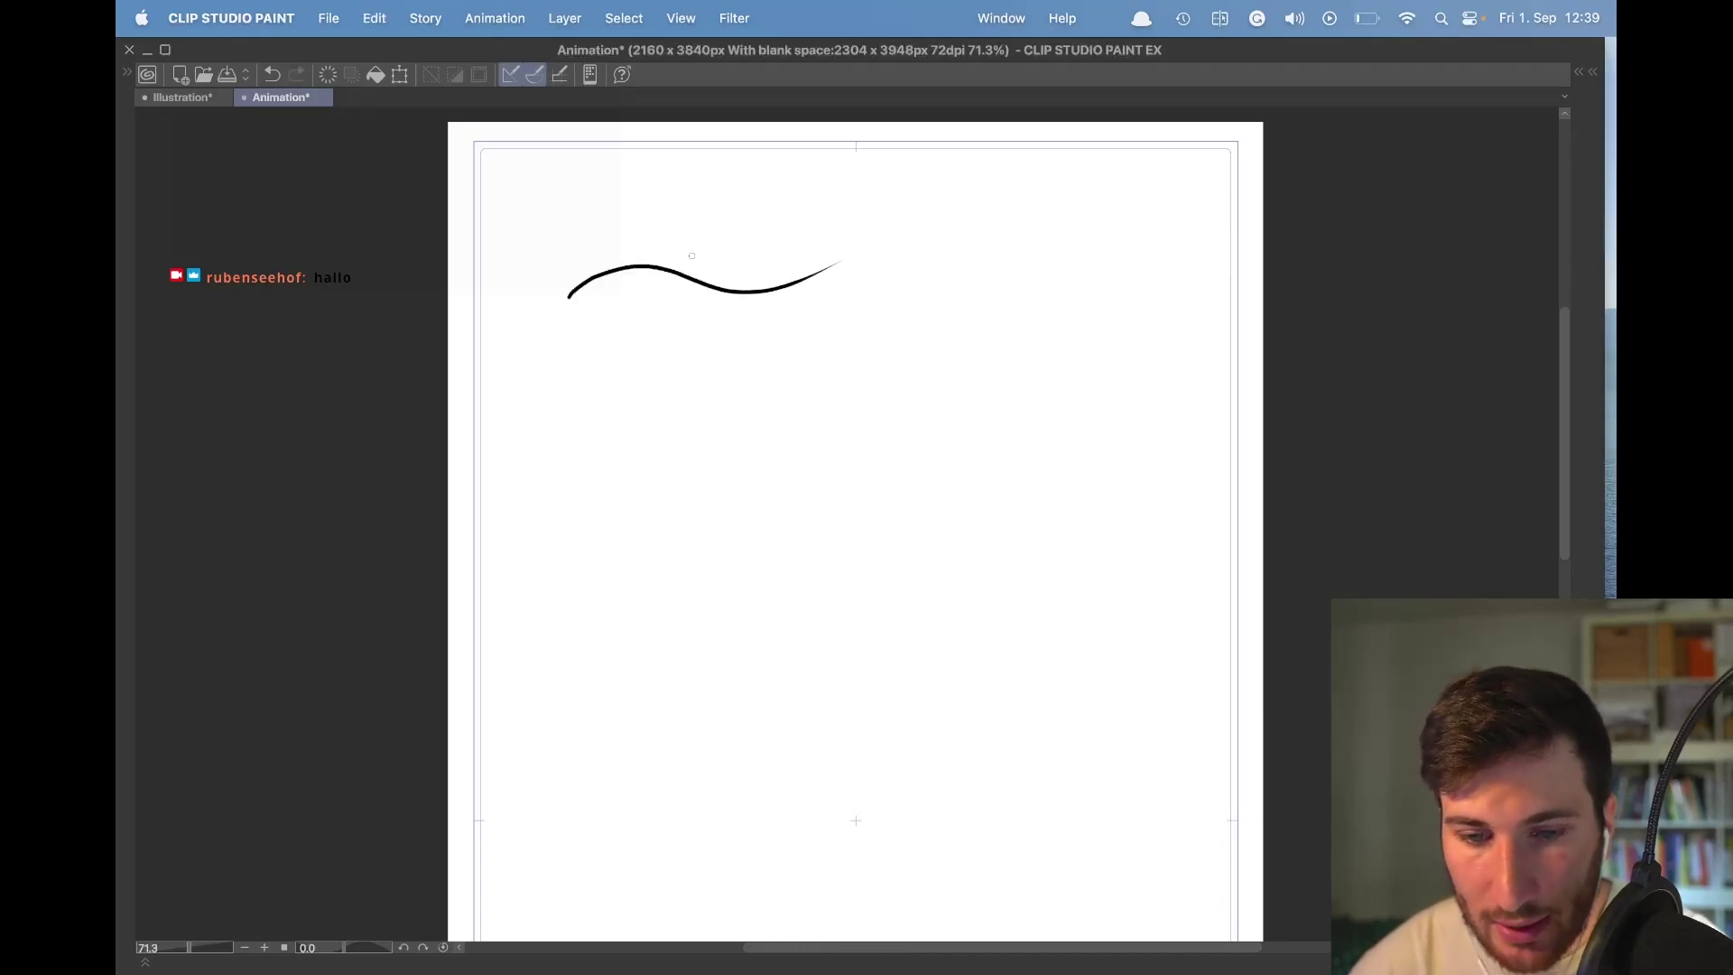
Flip back and forth through the four wave frames to check the motion, and hide the panels.
key("Right")
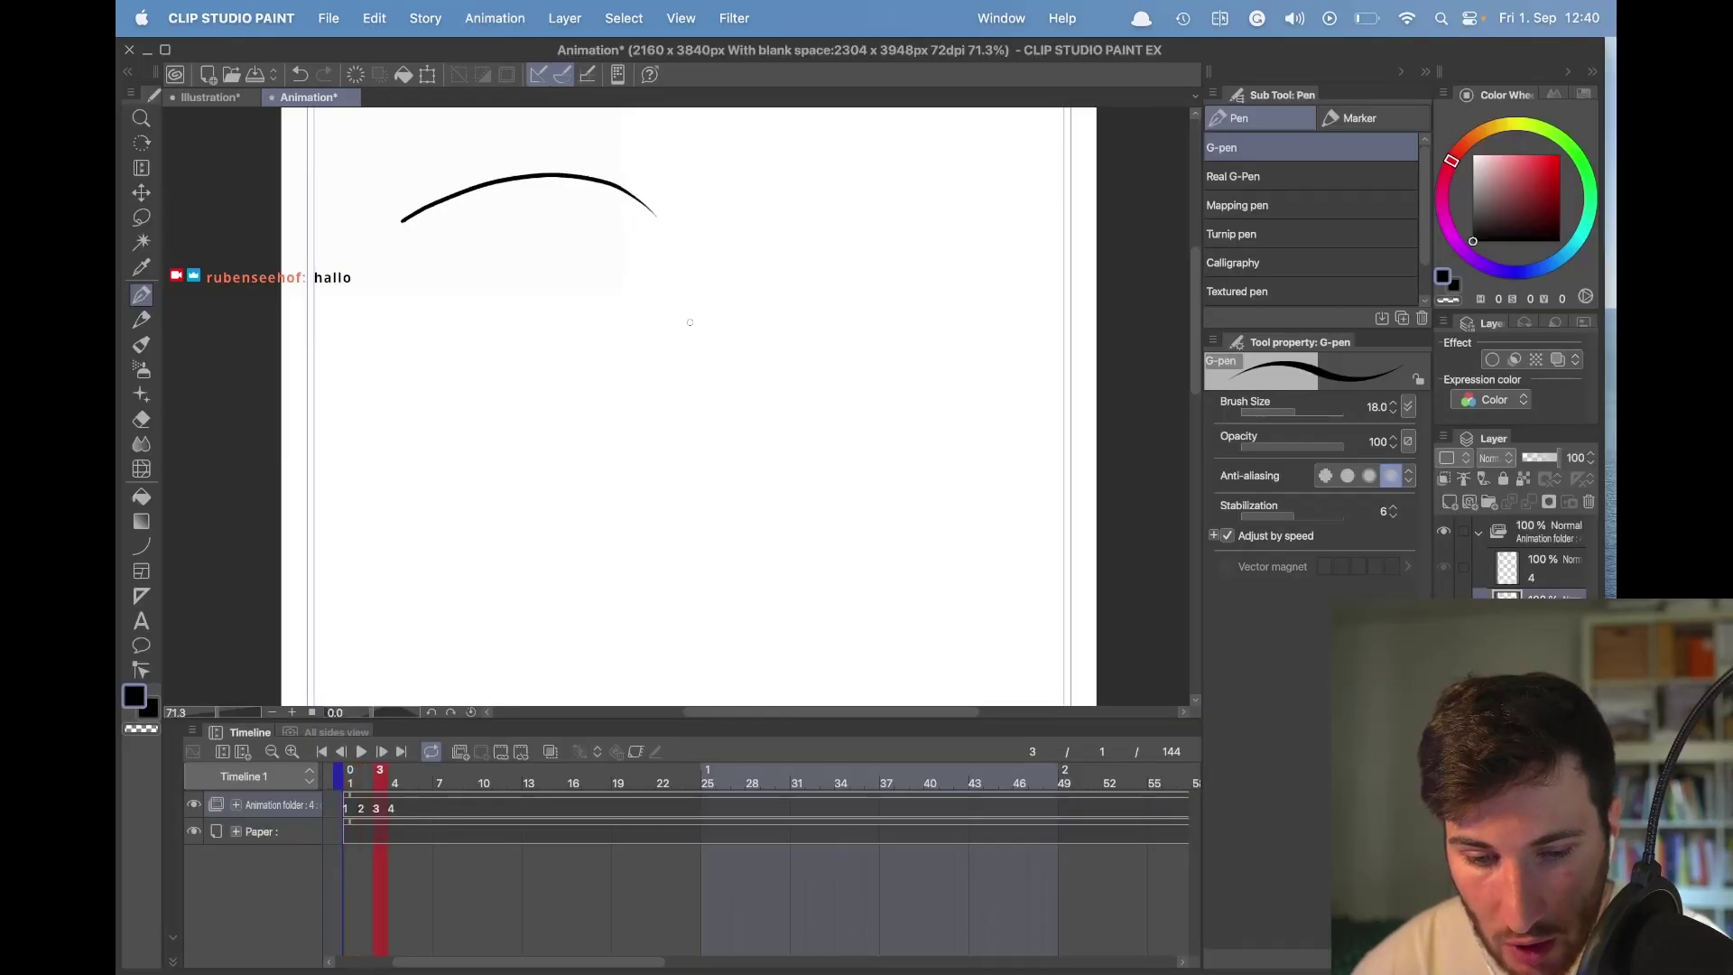
key("Right")
key("Left")
key("Left")
key("Left")
key("Right")
key("Right")
key("Right")
key("Left")
key("Left")
key("Left")
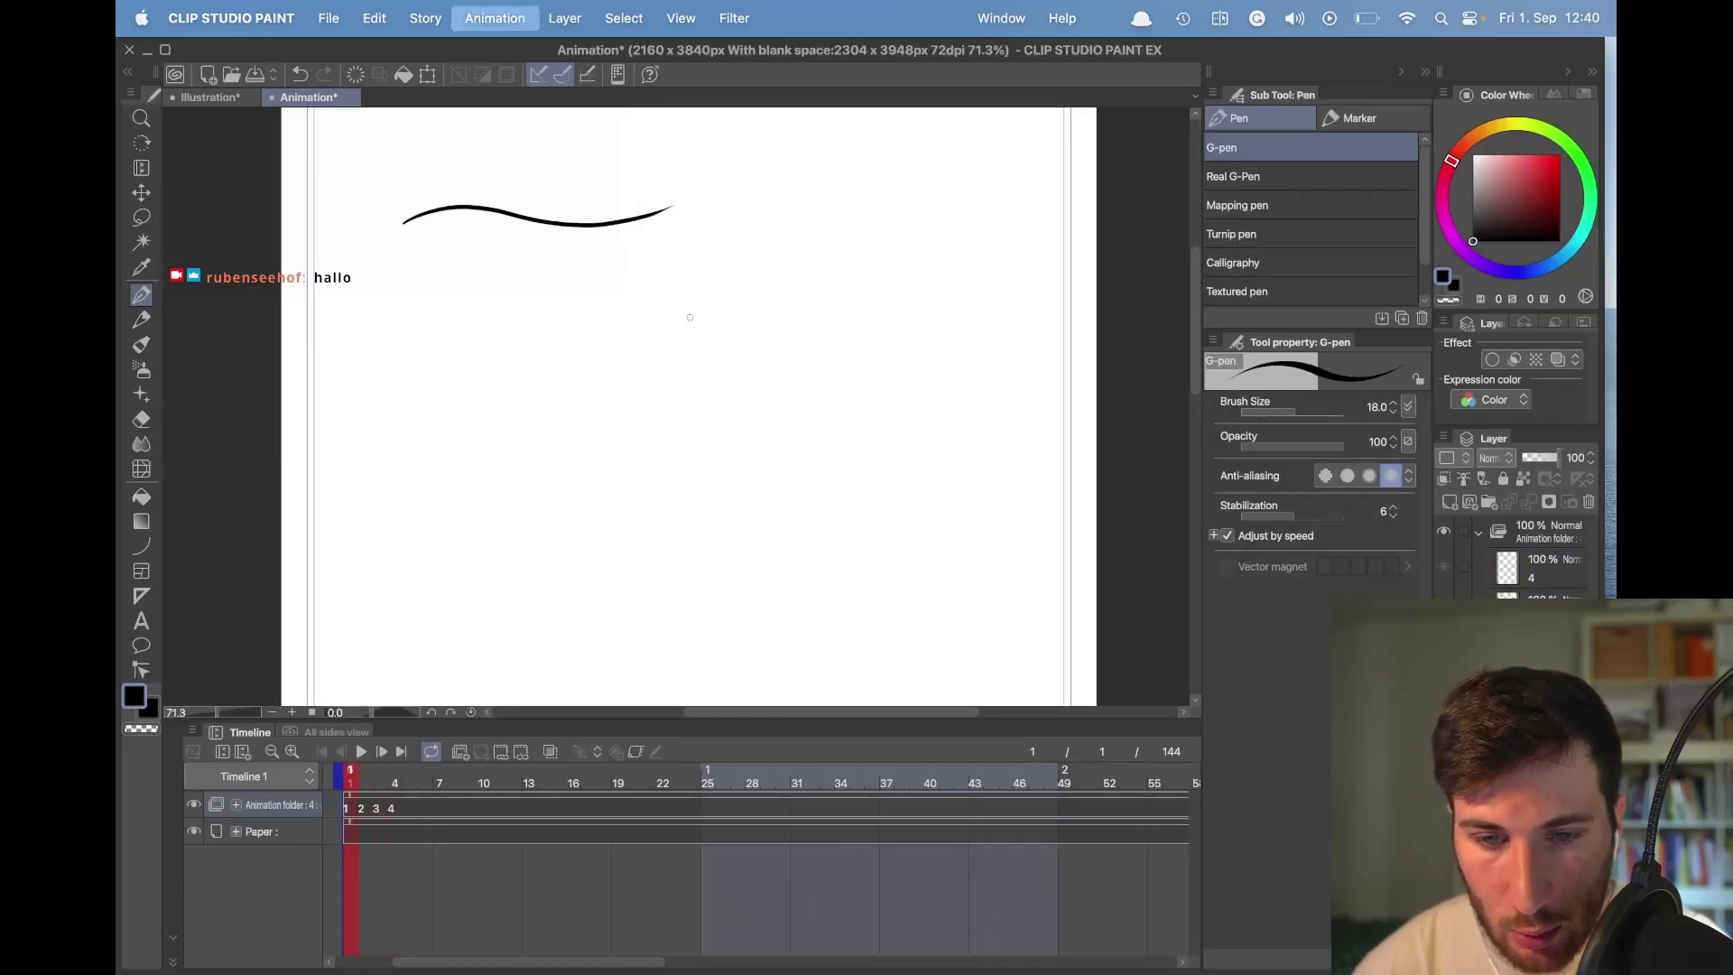
key("Tab")
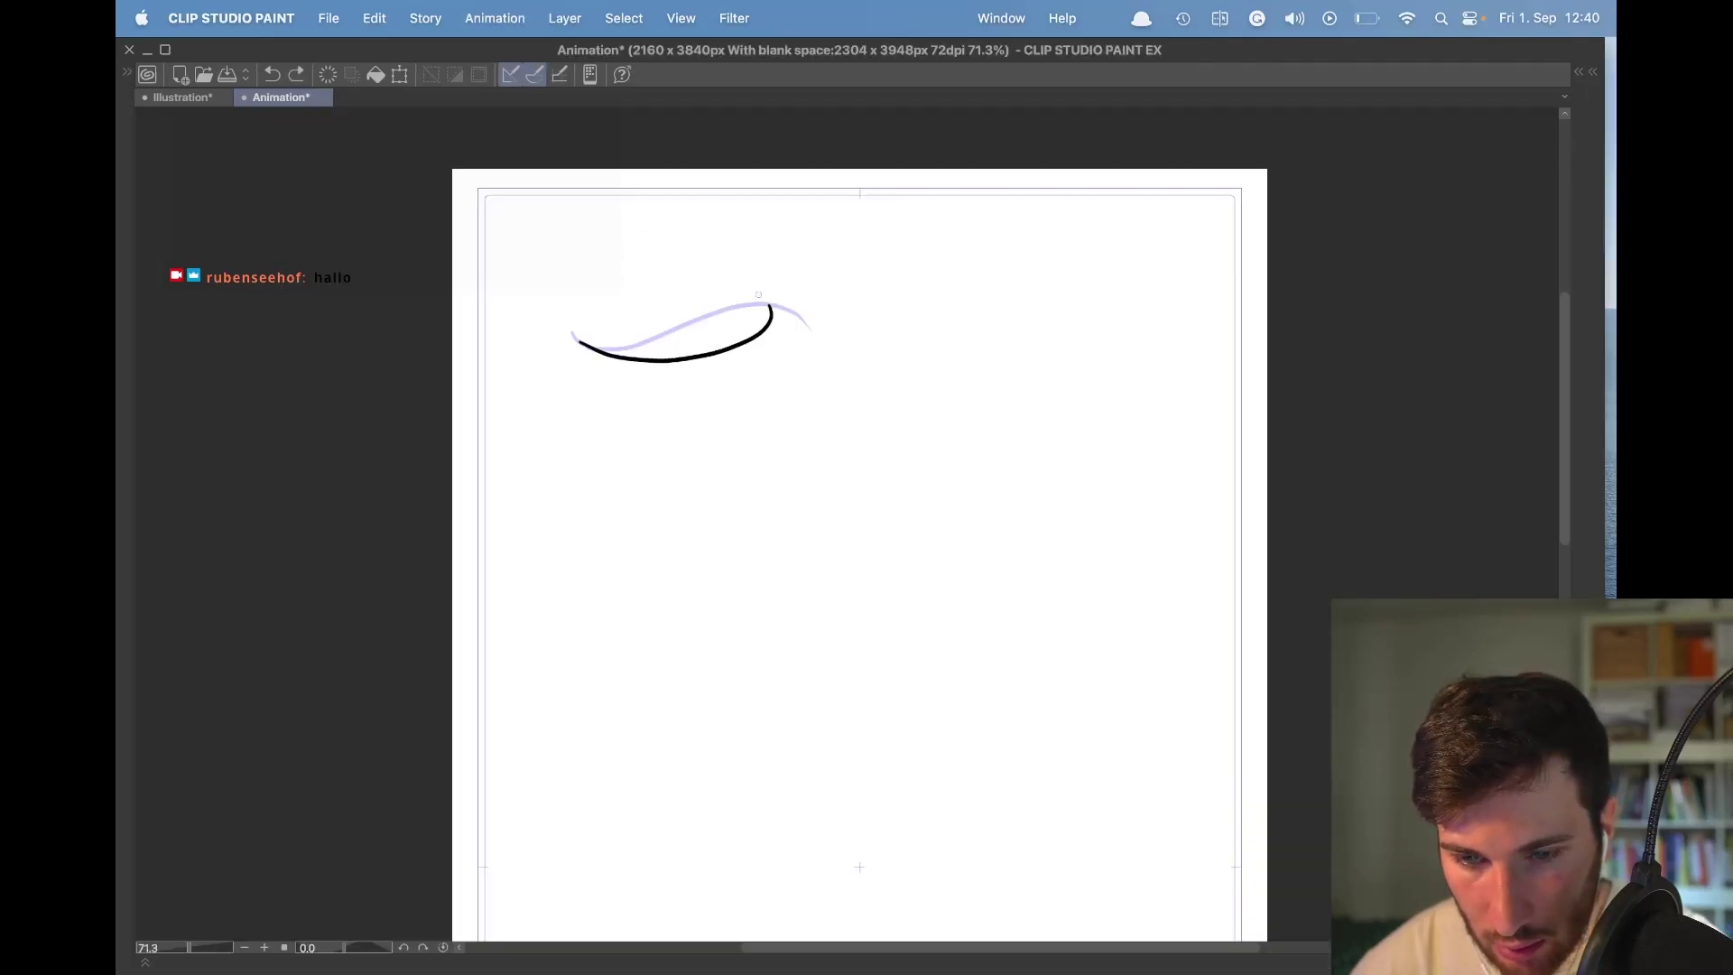
Cycle forward repeatedly through the wave frames in the enlarged canvas view to examine how the crest travels along the line.
key("Right")
key("Right")
key("Right")
key("Right")
key("Right")
key("Right")
key("Right")
key("Right")
key("Right")
key("Right")
key("Right")
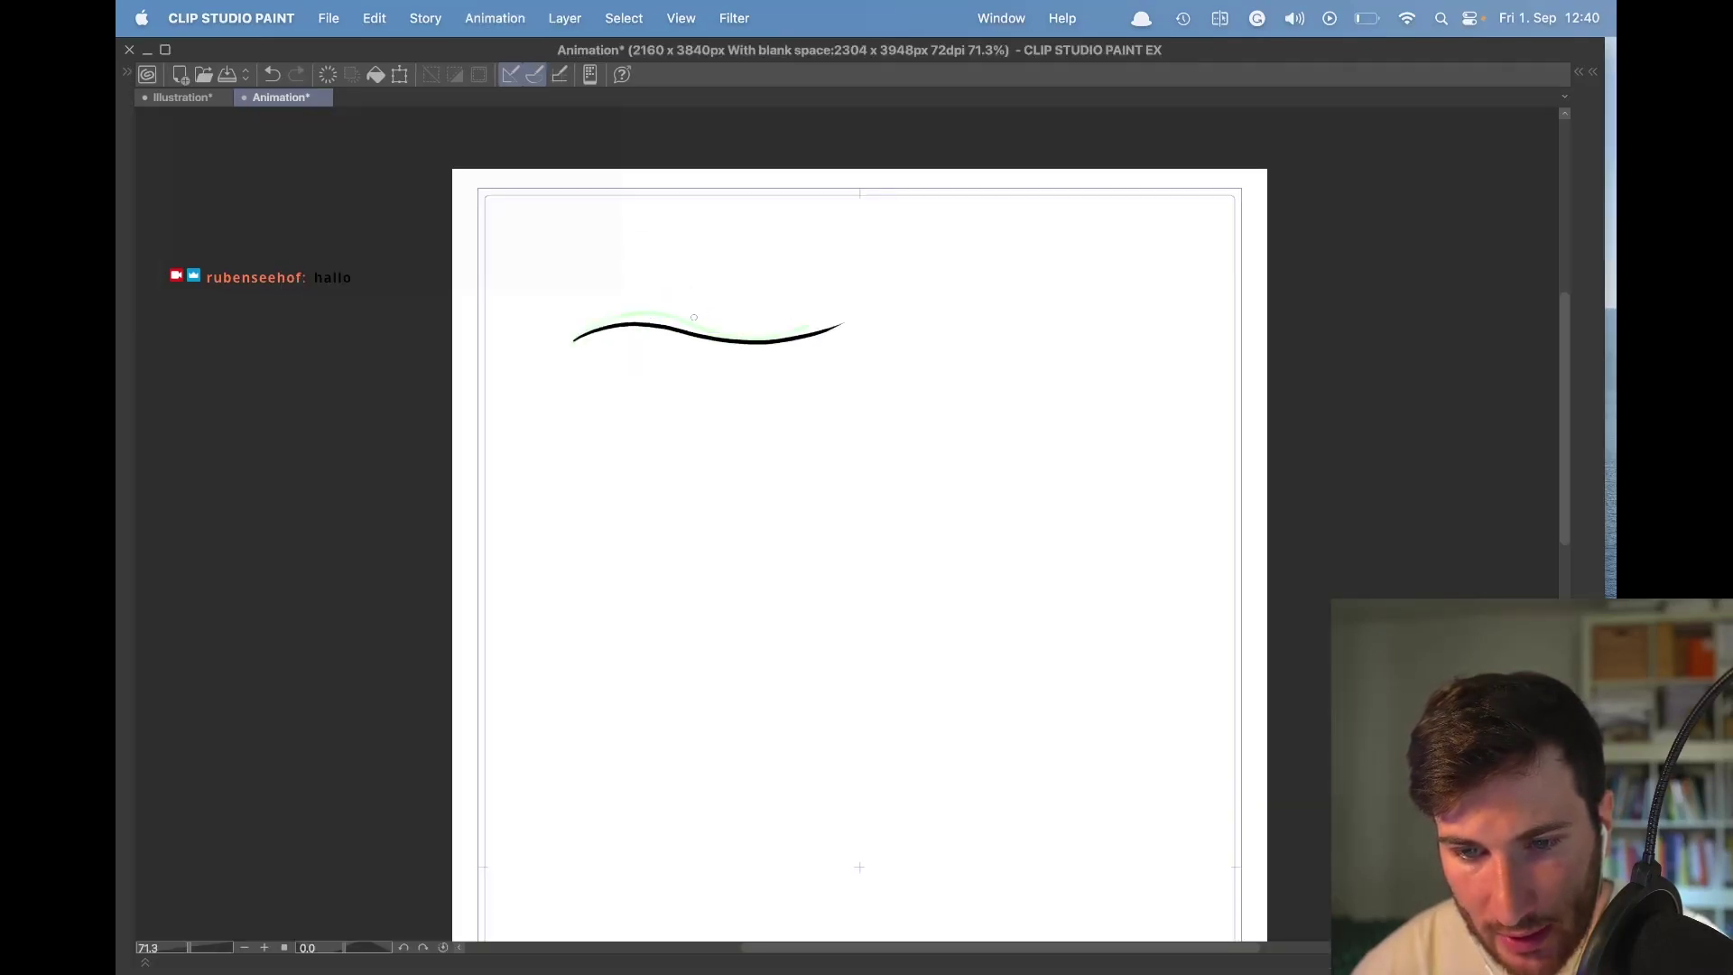
key("Right")
key("Right")
key("Right")
key("Right")
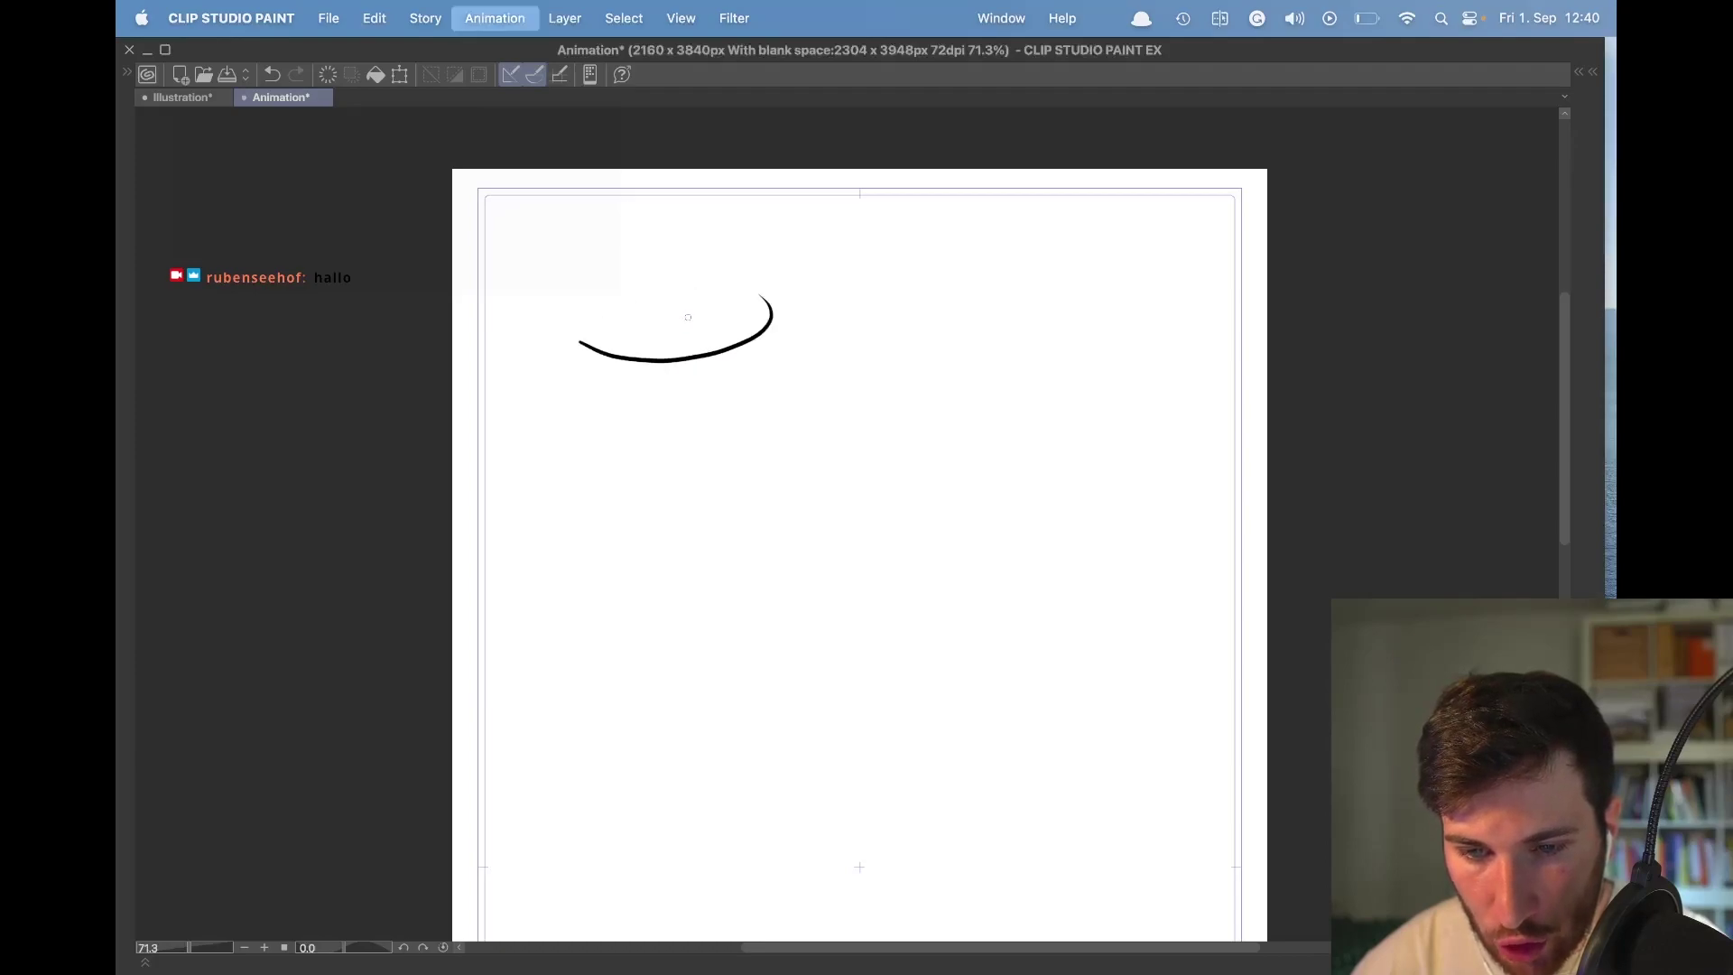
key("Right")
key("Right")
key("Right")
key("Right")
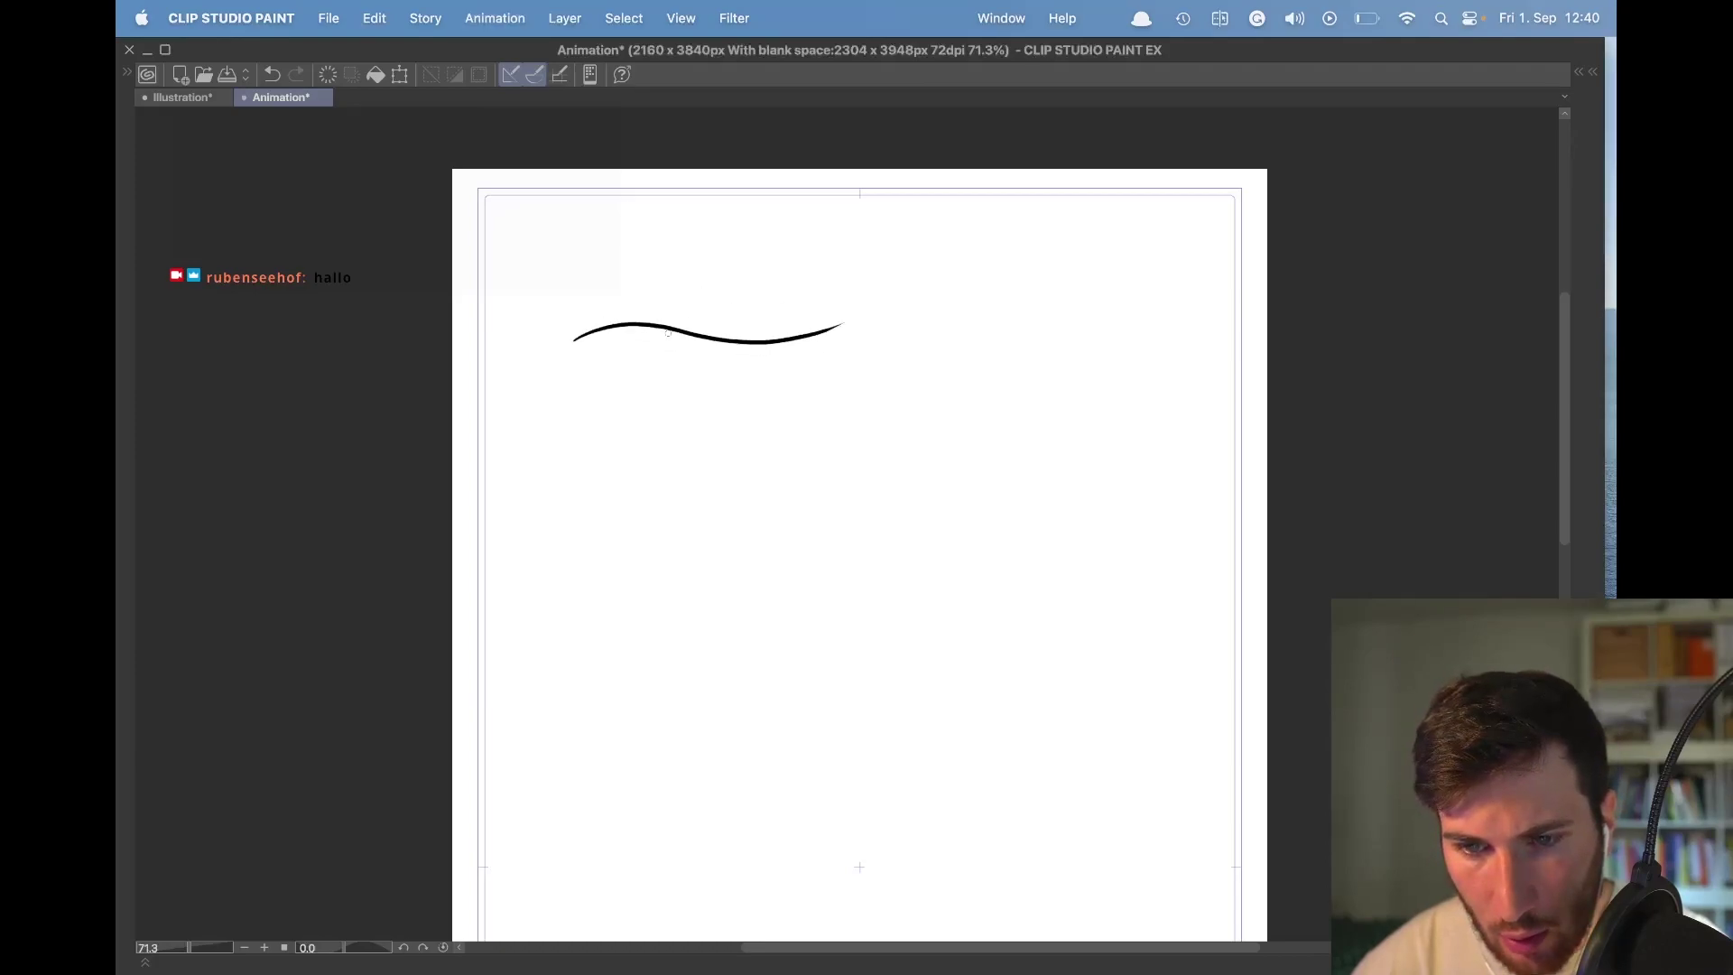
key("Right")
key("Right")
key("Right")
key("Right")
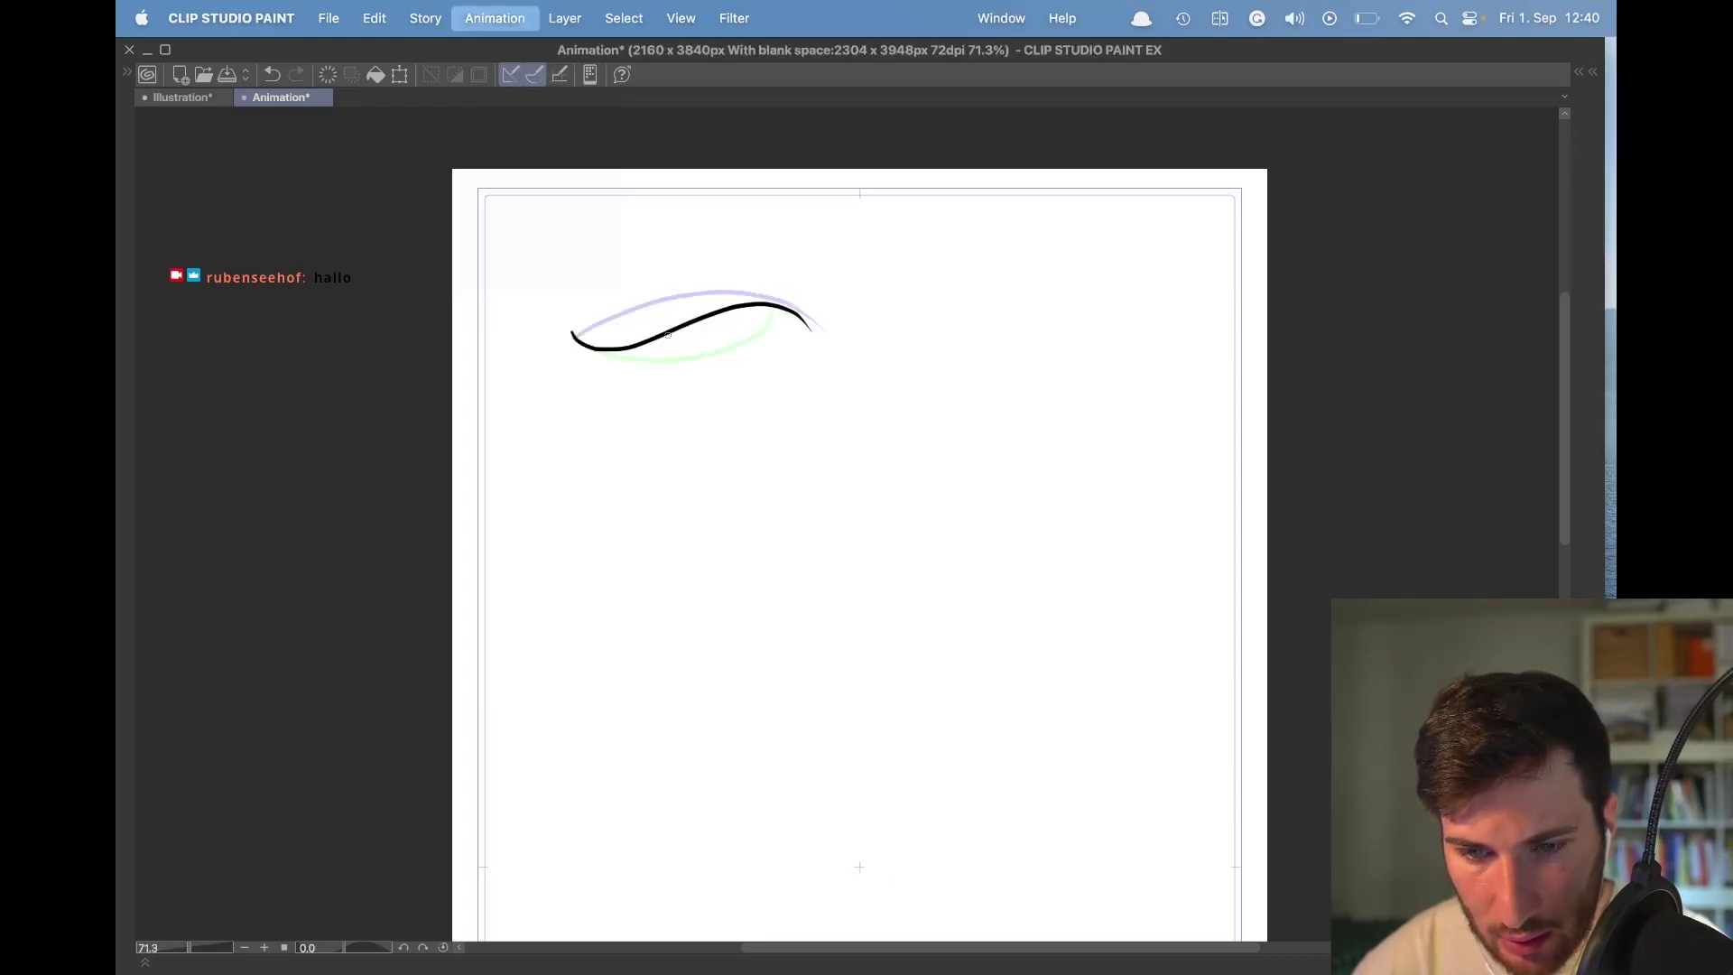
key("Right")
key("Tab")
key("Tab")
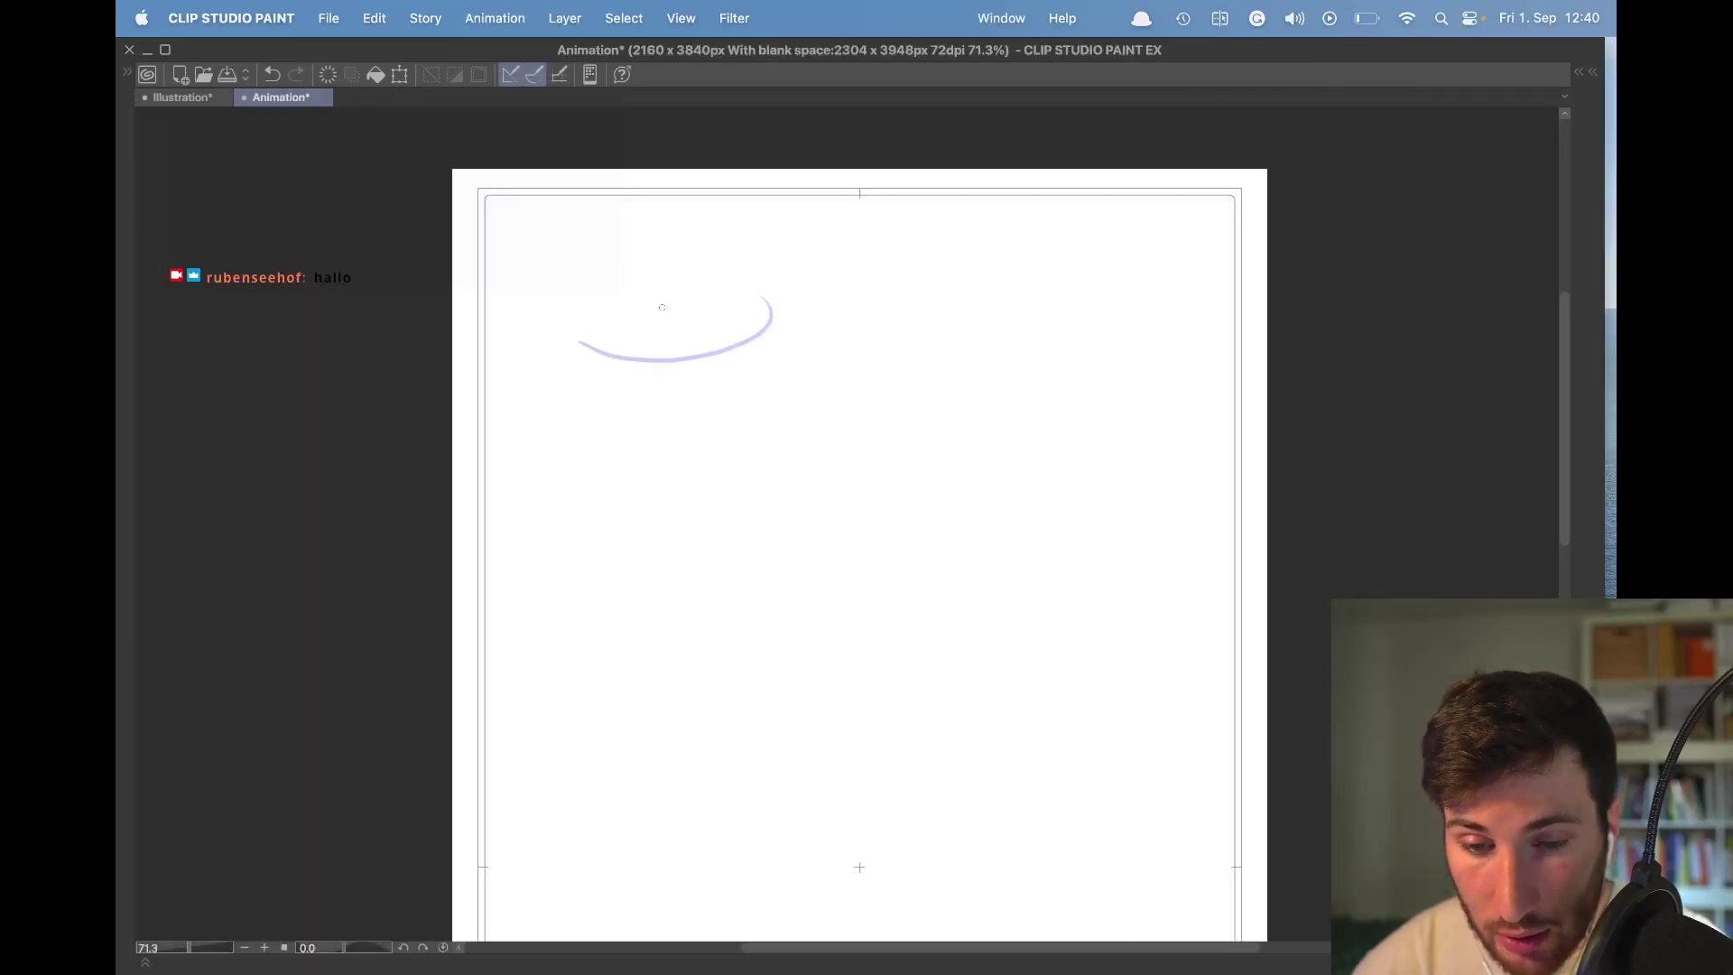
left_click_drag(669, 344, 650, 352)
key("super+z")
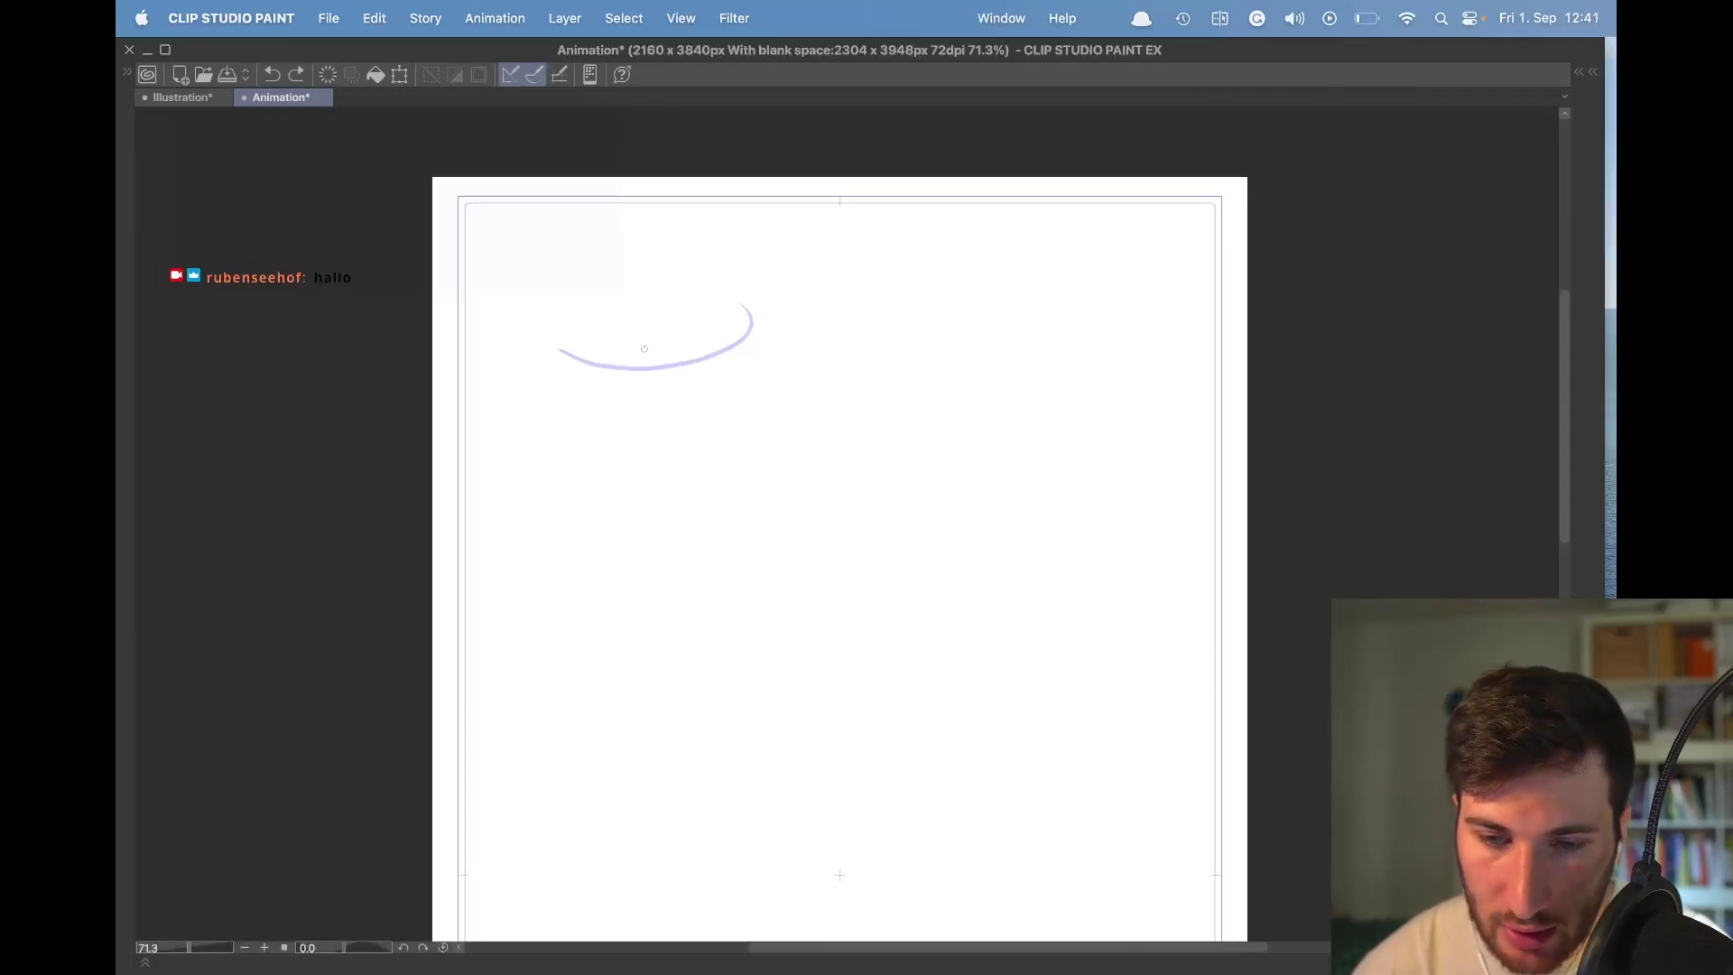
left_click_drag(560, 352, 749, 311)
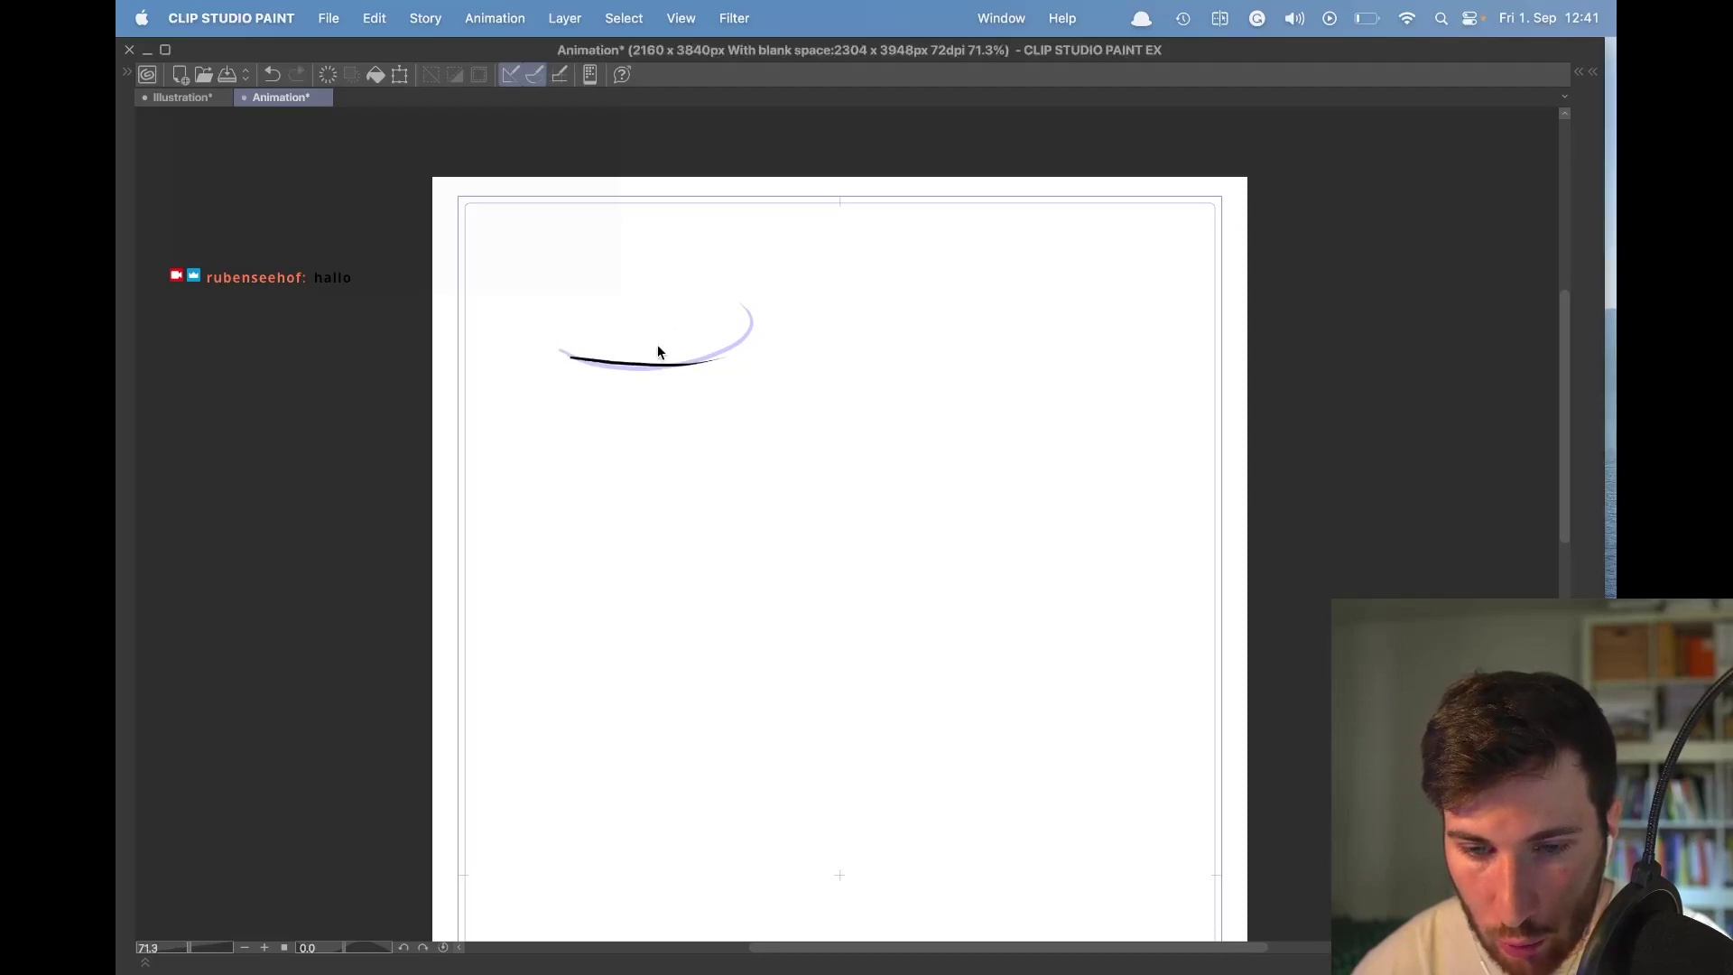
key("super+z")
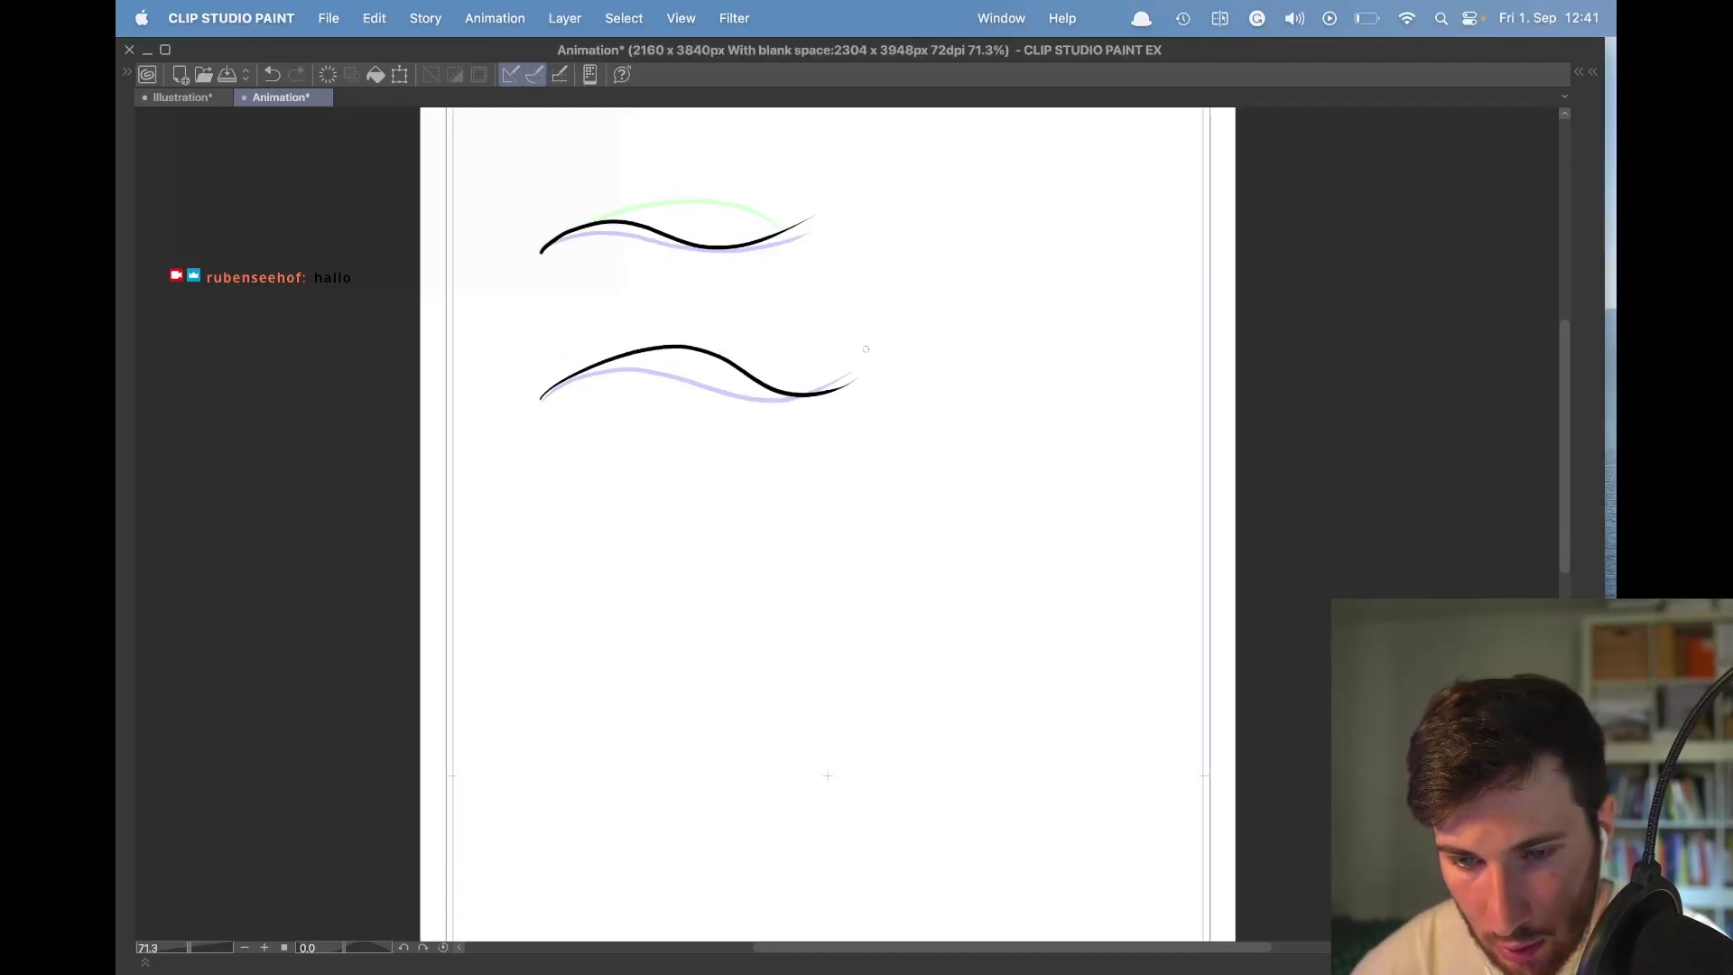
Draw the lower wave on the second frame with its crest moved further along, and circle the crest on the first two frames.
key("super+z")
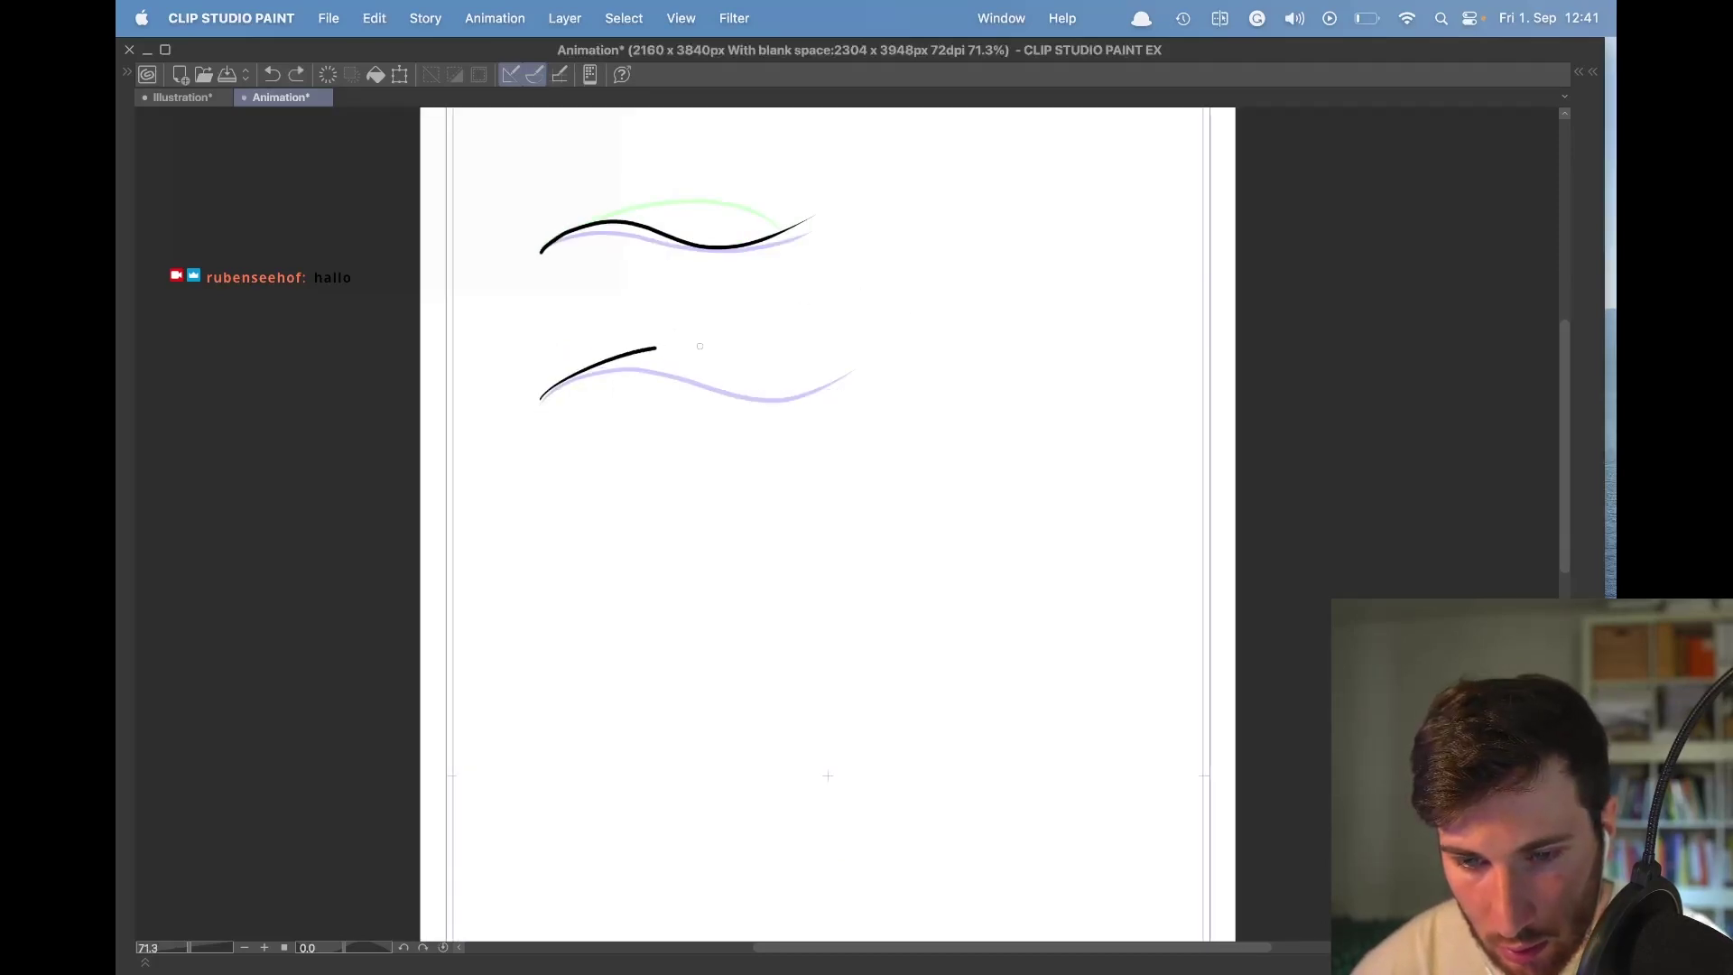
key("super+y")
key("Left")
mouse_move(621, 376)
left_mouse_down()
mouse_move(637, 412)
mouse_move(609, 375)
mouse_move(737, 381)
mouse_move(697, 349)
left_mouse_up()
key("Right")
key("Right")
Redraw the lower wave on the fourth frame as a flatter S-curve, dipping near the start and cresting near the end.
mouse_move(541, 398)
left_mouse_down()
mouse_move(630, 349)
mouse_move(760, 377)
mouse_move(577, 372)
mouse_move(799, 393)
left_mouse_up()
key("super+z")
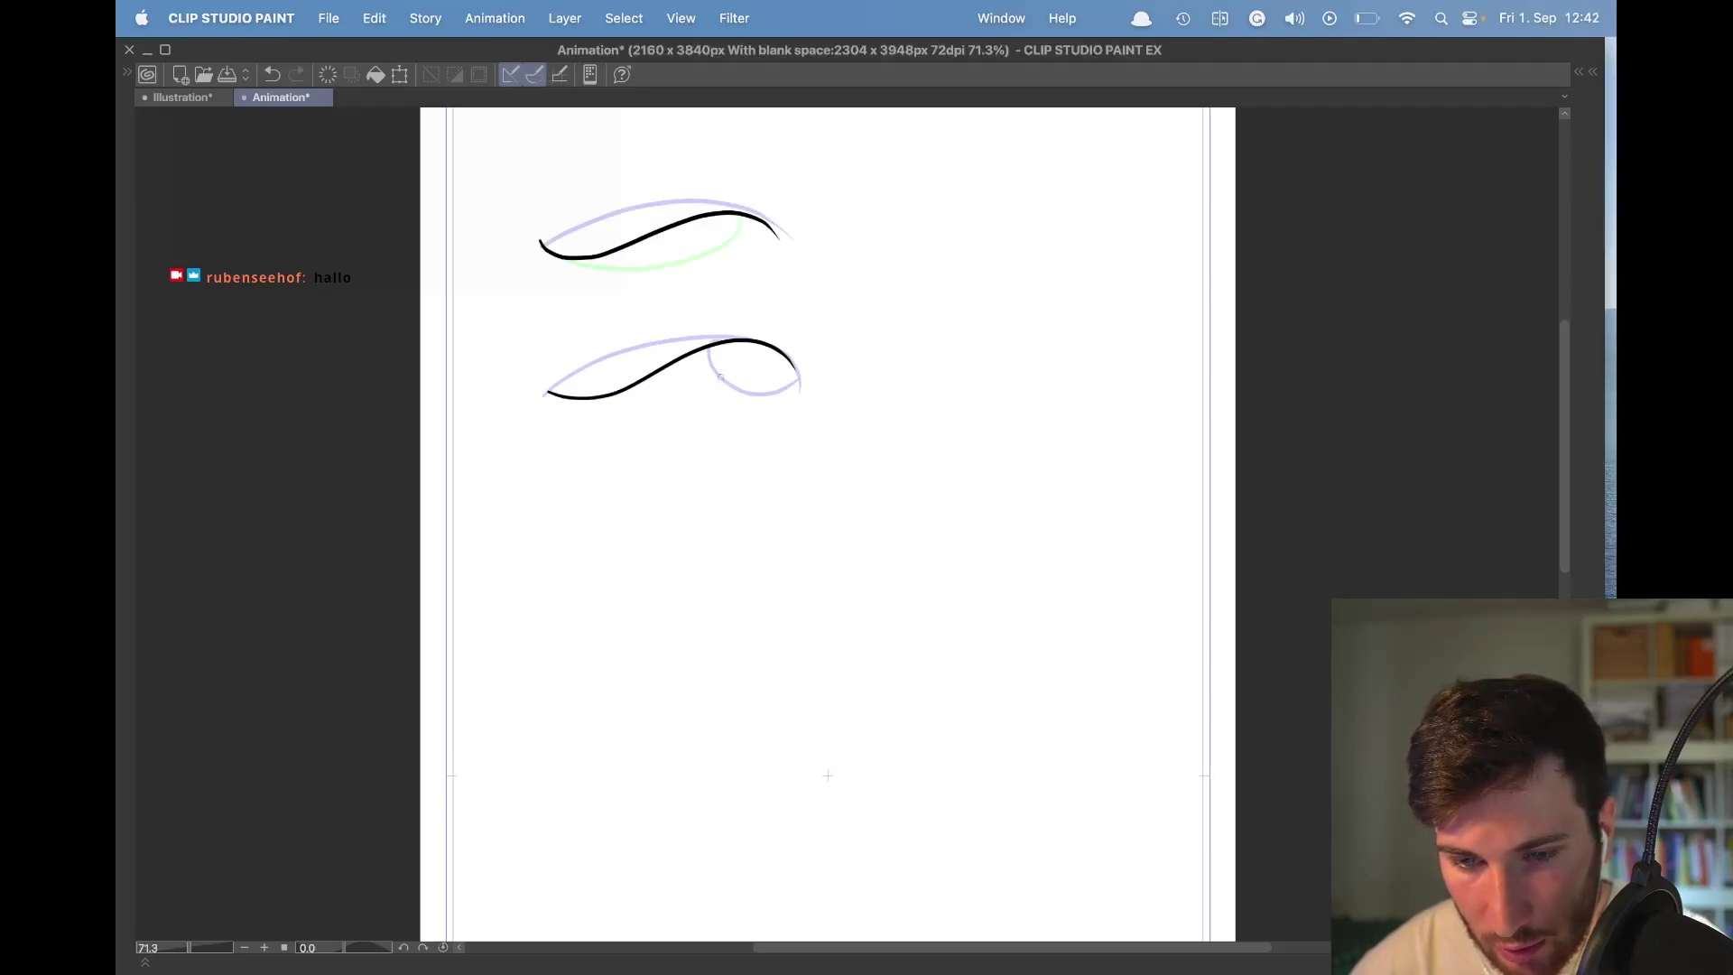
key("super+z")
left_click_drag(549, 388, 800, 371)
key("super+z")
key("Left")
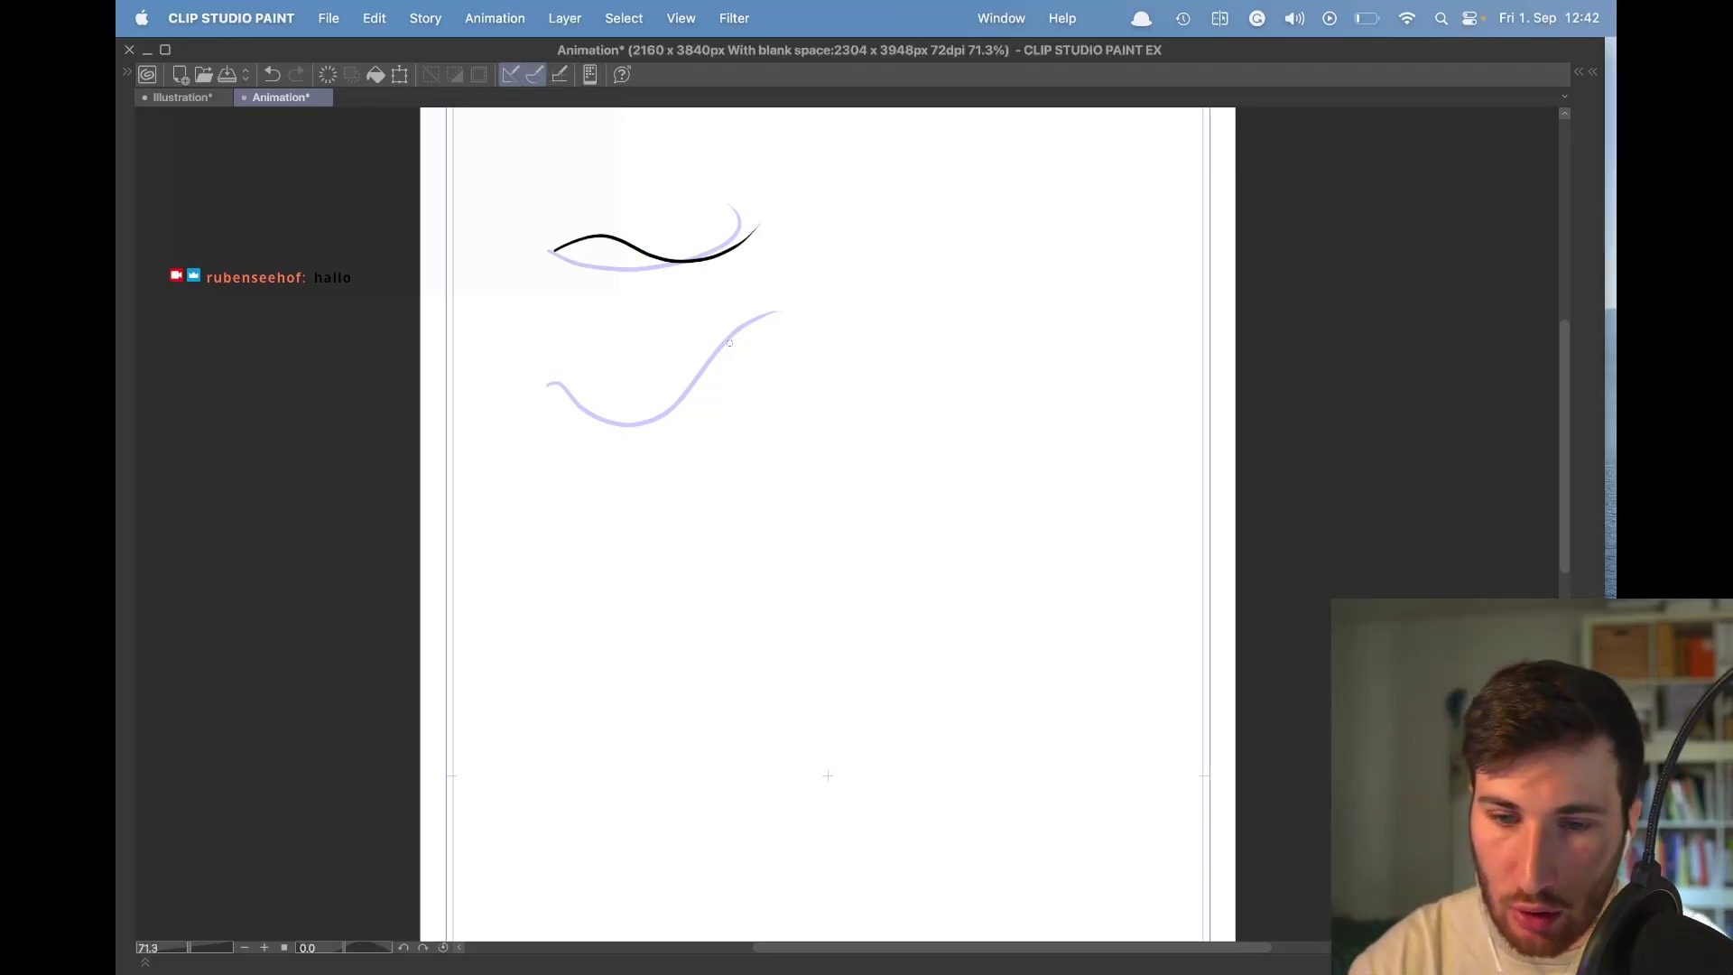
Draw a short wave line between the two long waves on the first frame.
key("comma")
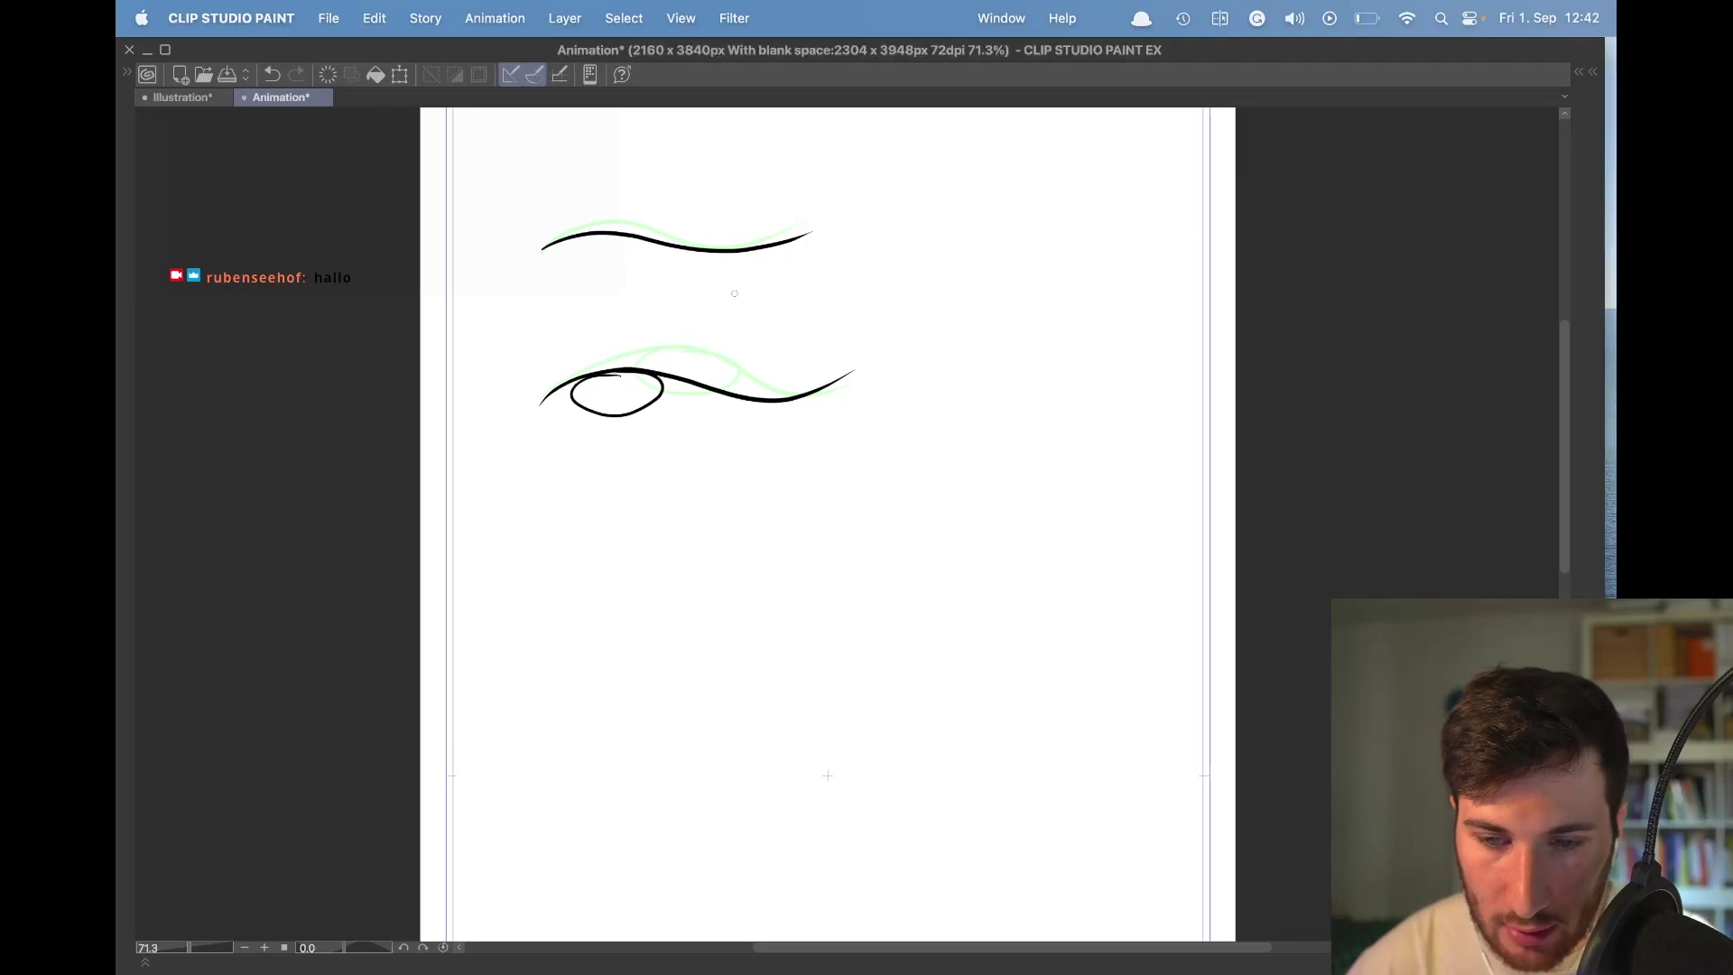
mouse_move(722, 295)
left_mouse_down()
mouse_move(830, 283)
mouse_move(708, 294)
mouse_move(819, 293)
left_mouse_up()
key("super+z")
key("period")
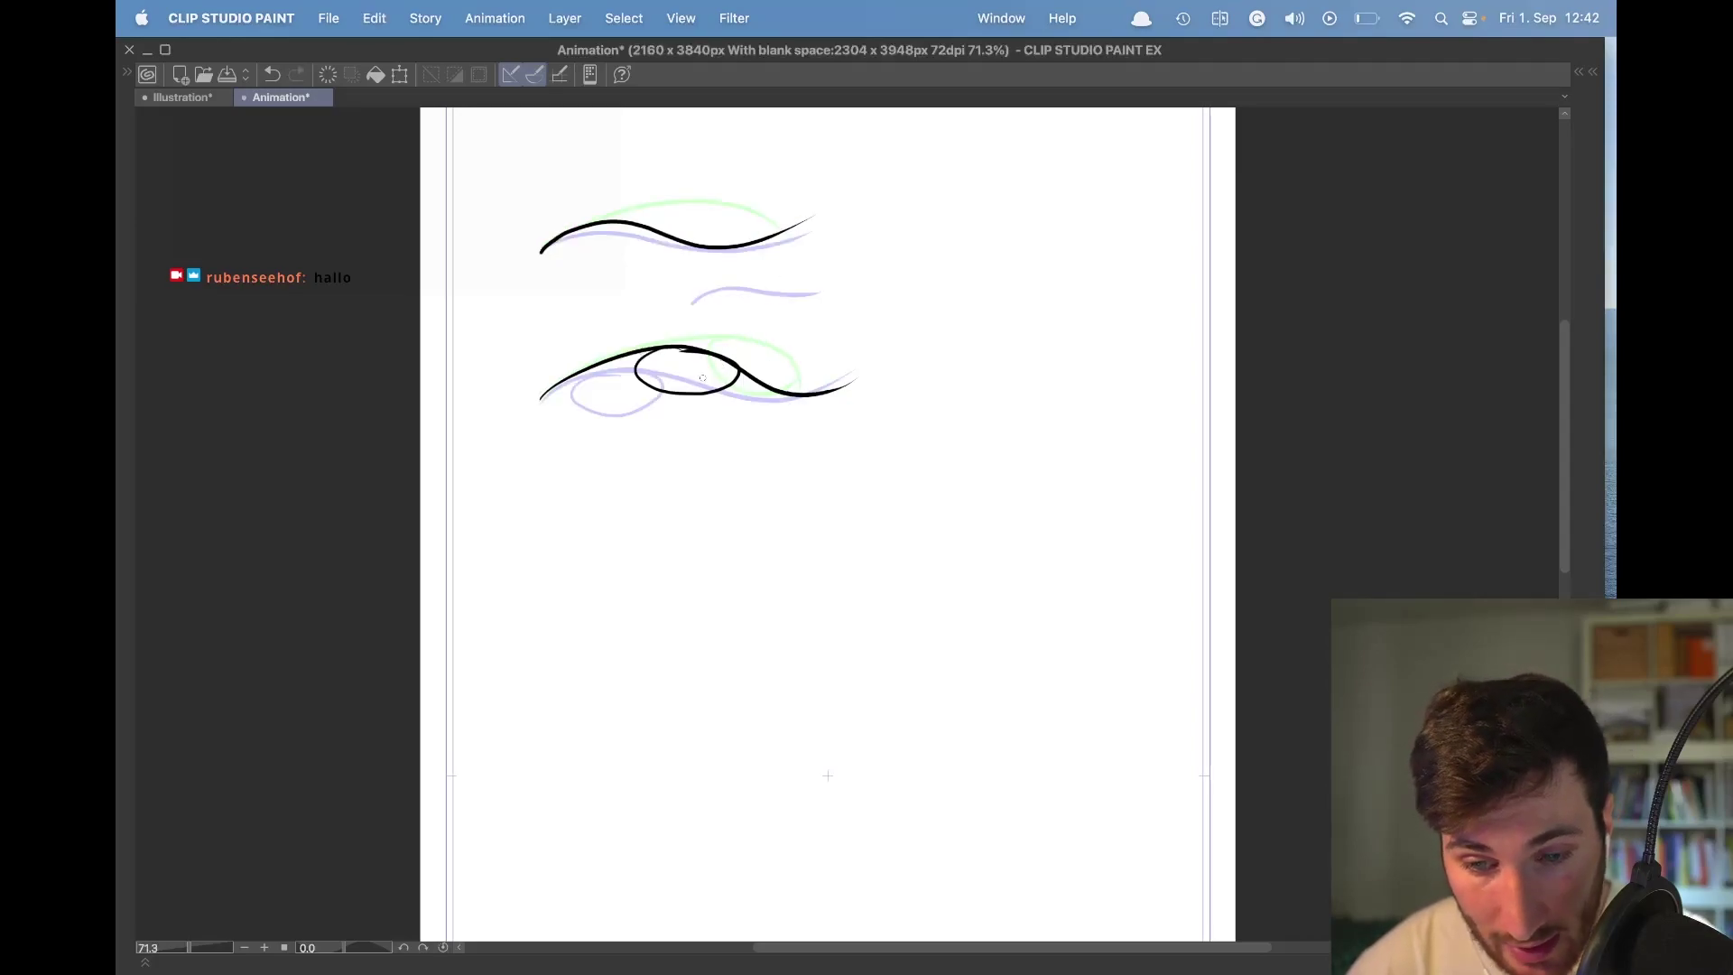
Mark the circled crests of the lower wave with an X on the first two frames.
left_click_drag(679, 368, 695, 385)
left_click_drag(713, 357, 619, 403)
key("comma")
key("period")
key("period")
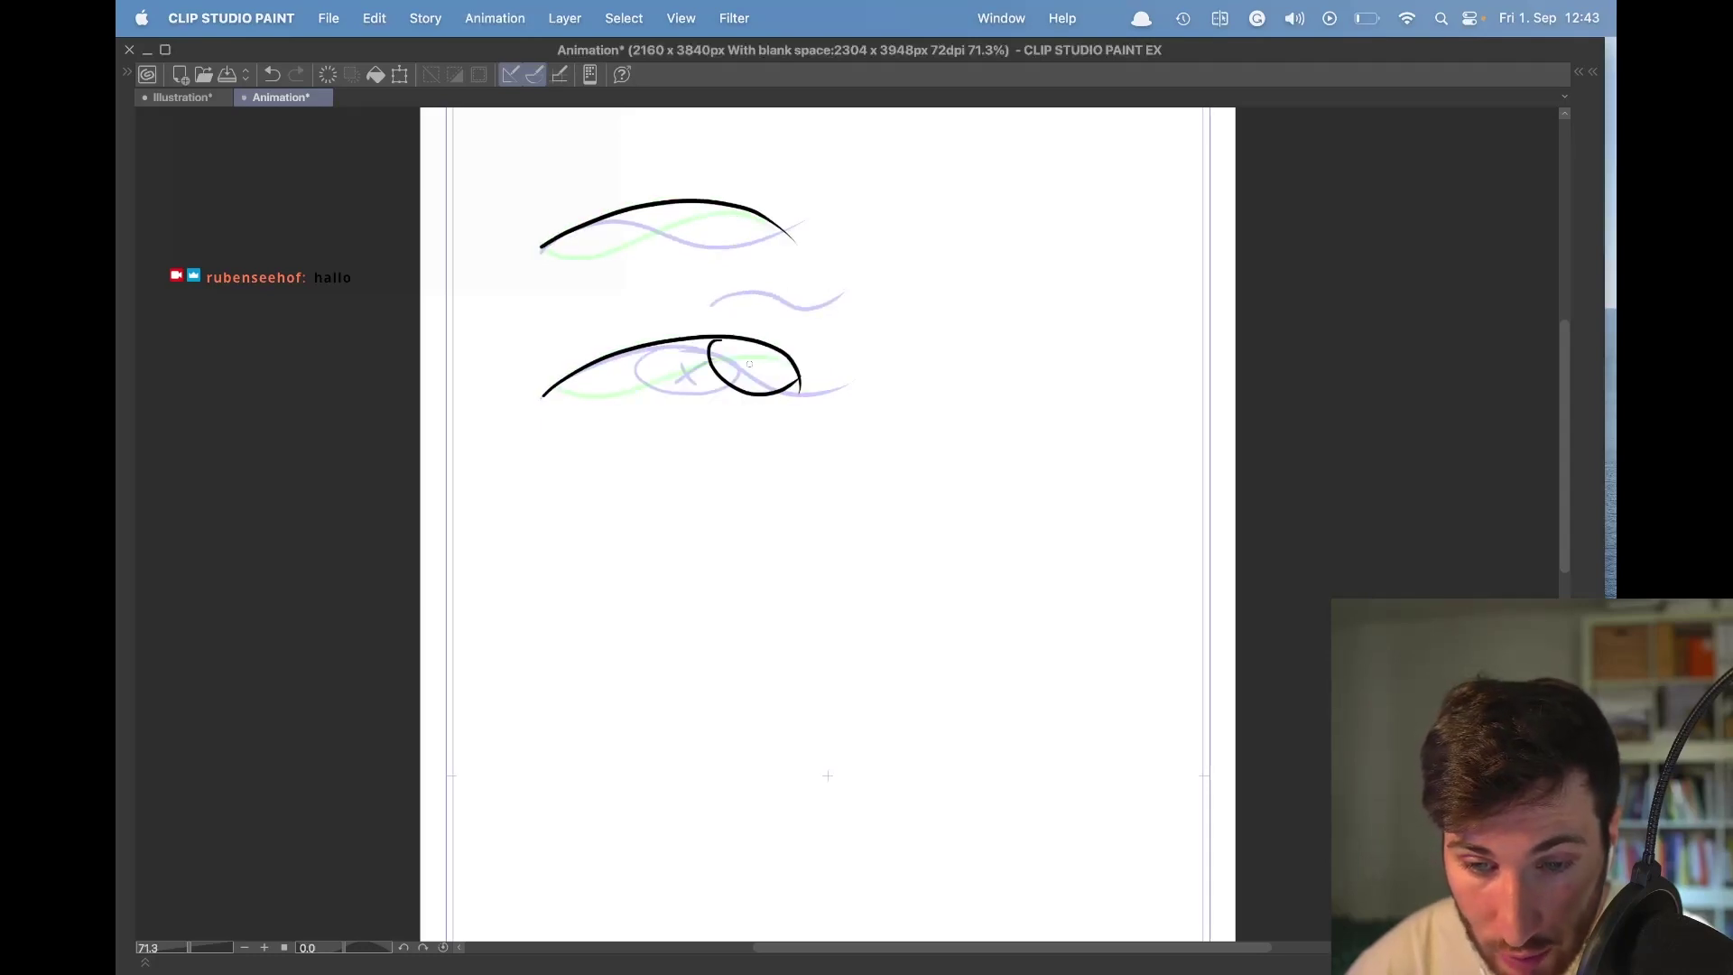
Draw the short middle wave as an arch on the third frame and as a dip rising to a crest on the fourth.
left_click_drag(756, 298, 822, 319)
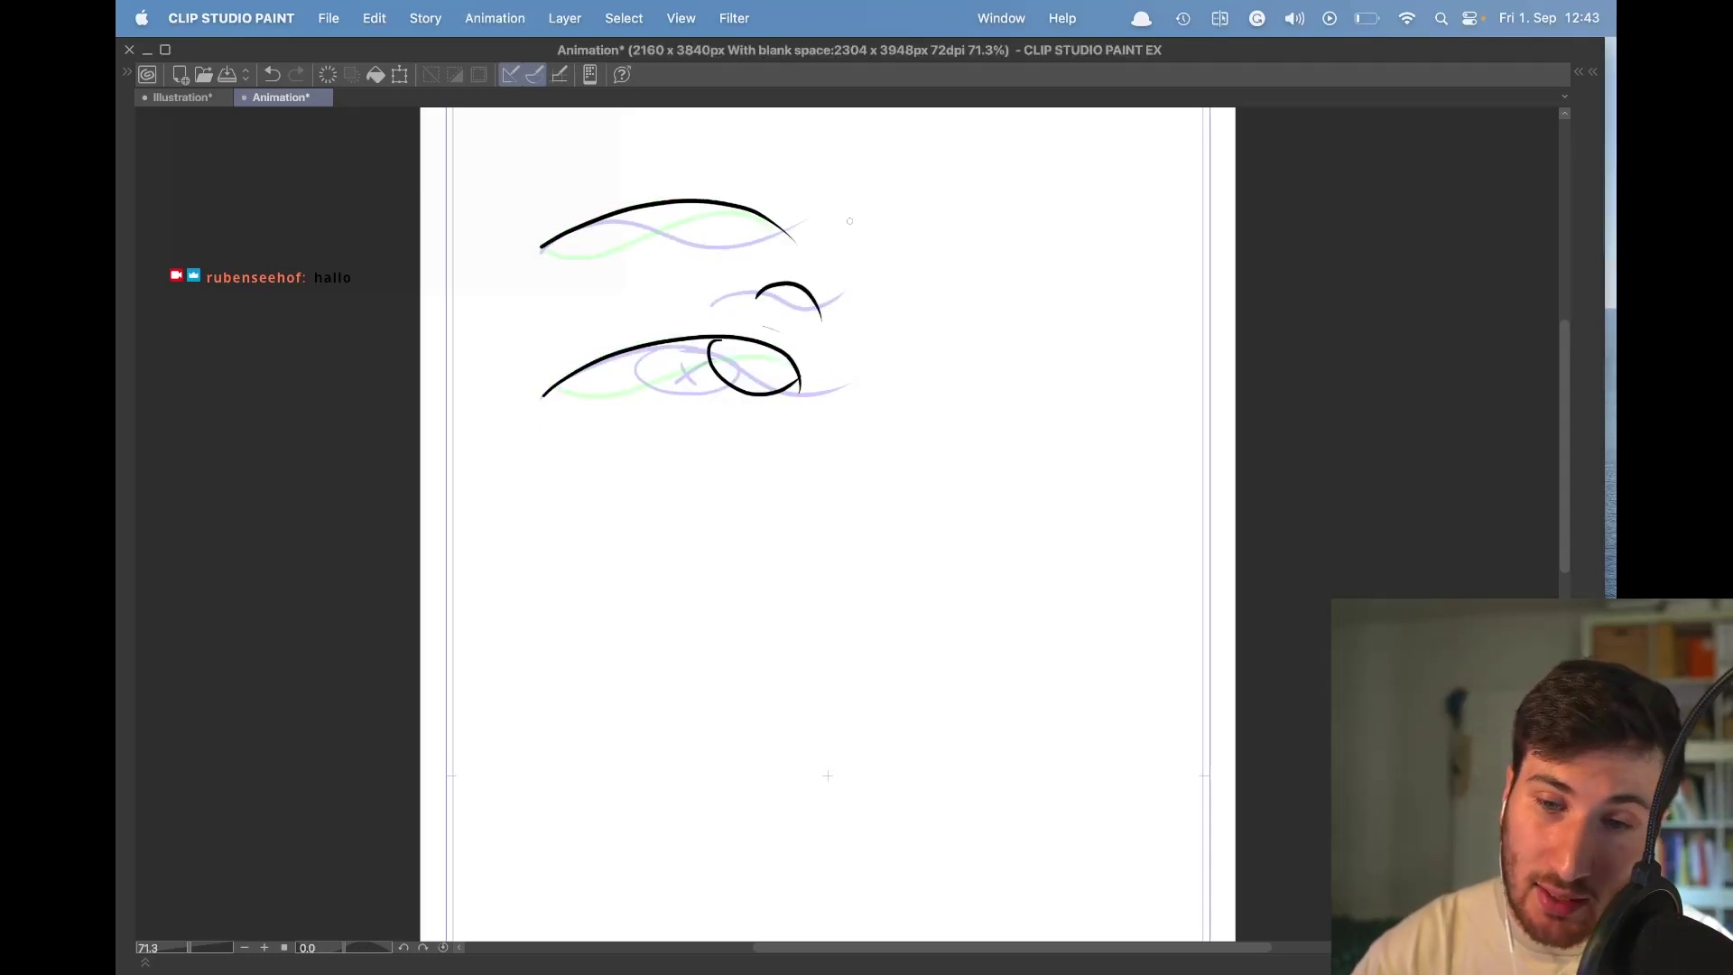
key("period")
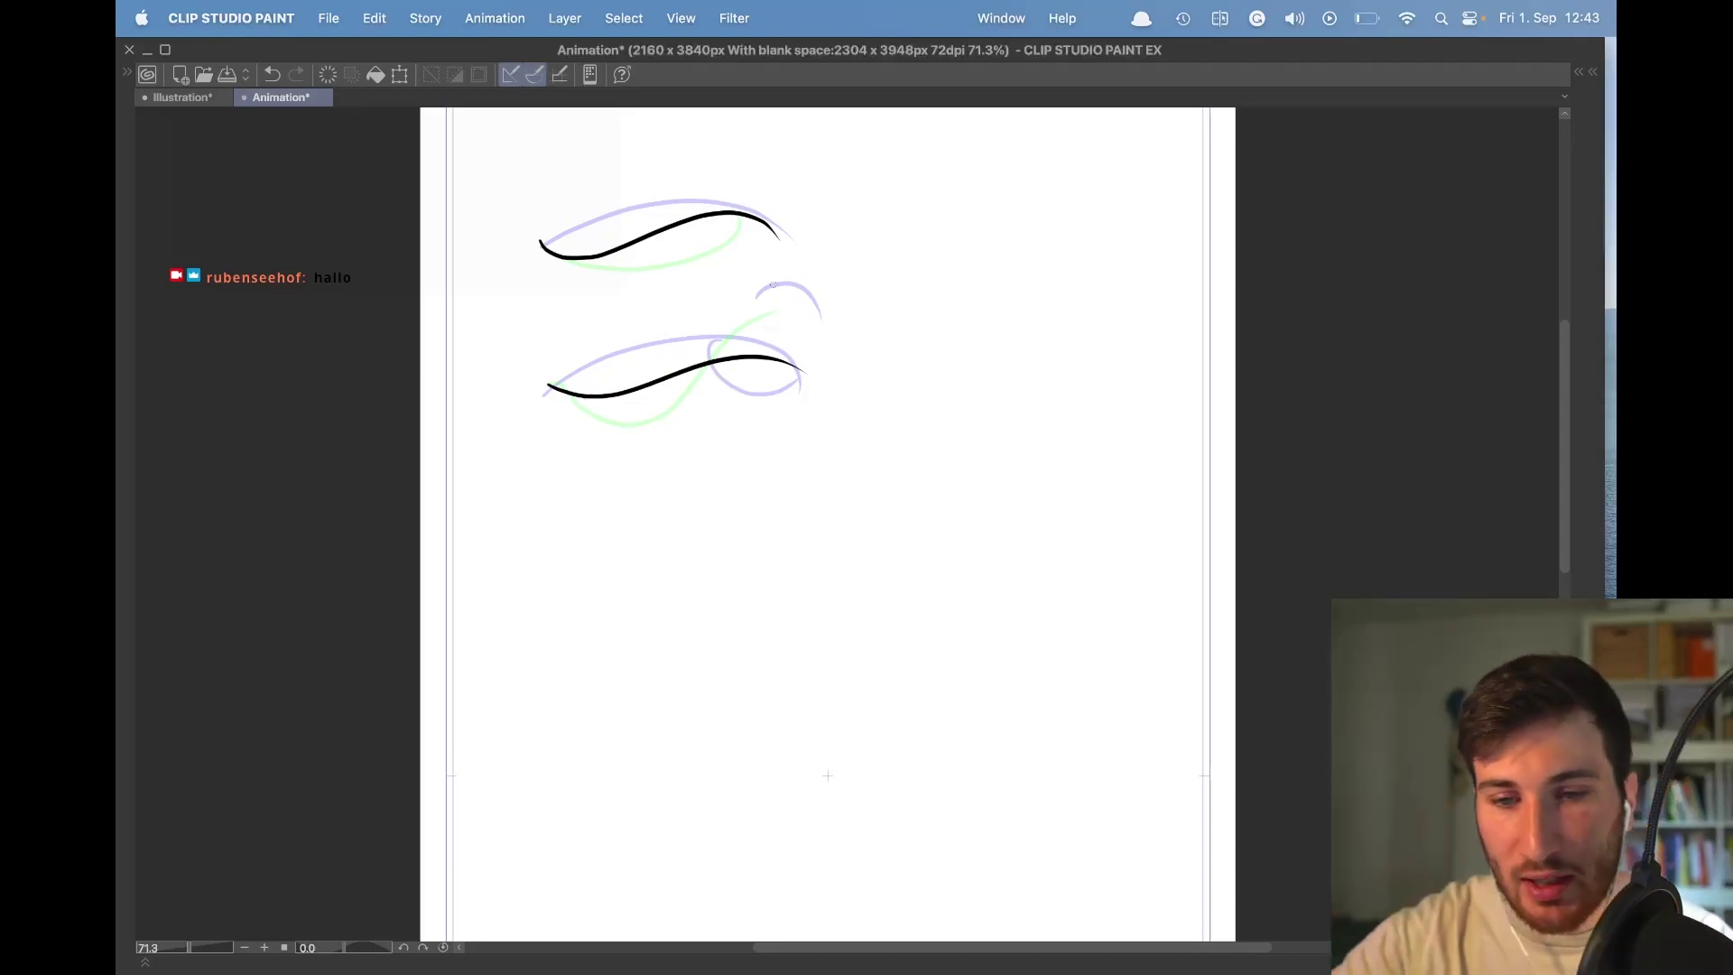
left_click_drag(766, 285, 850, 280)
key("period")
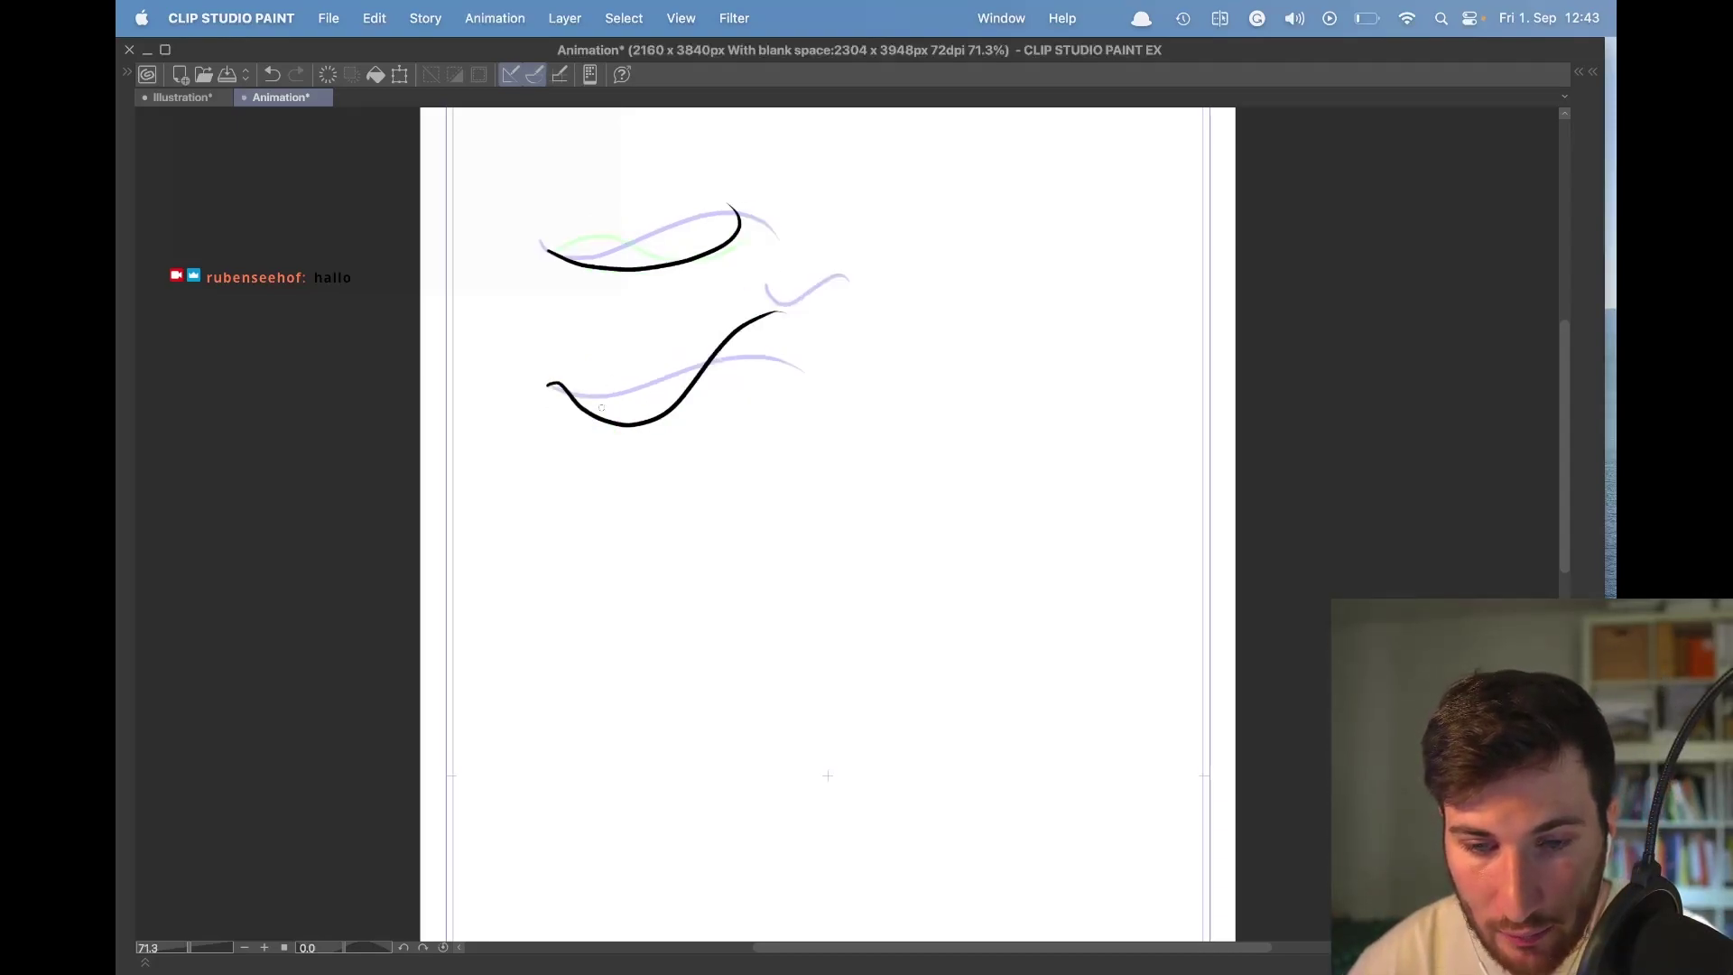
Play back the wave animation and check its frames in the timeline.
key("space")
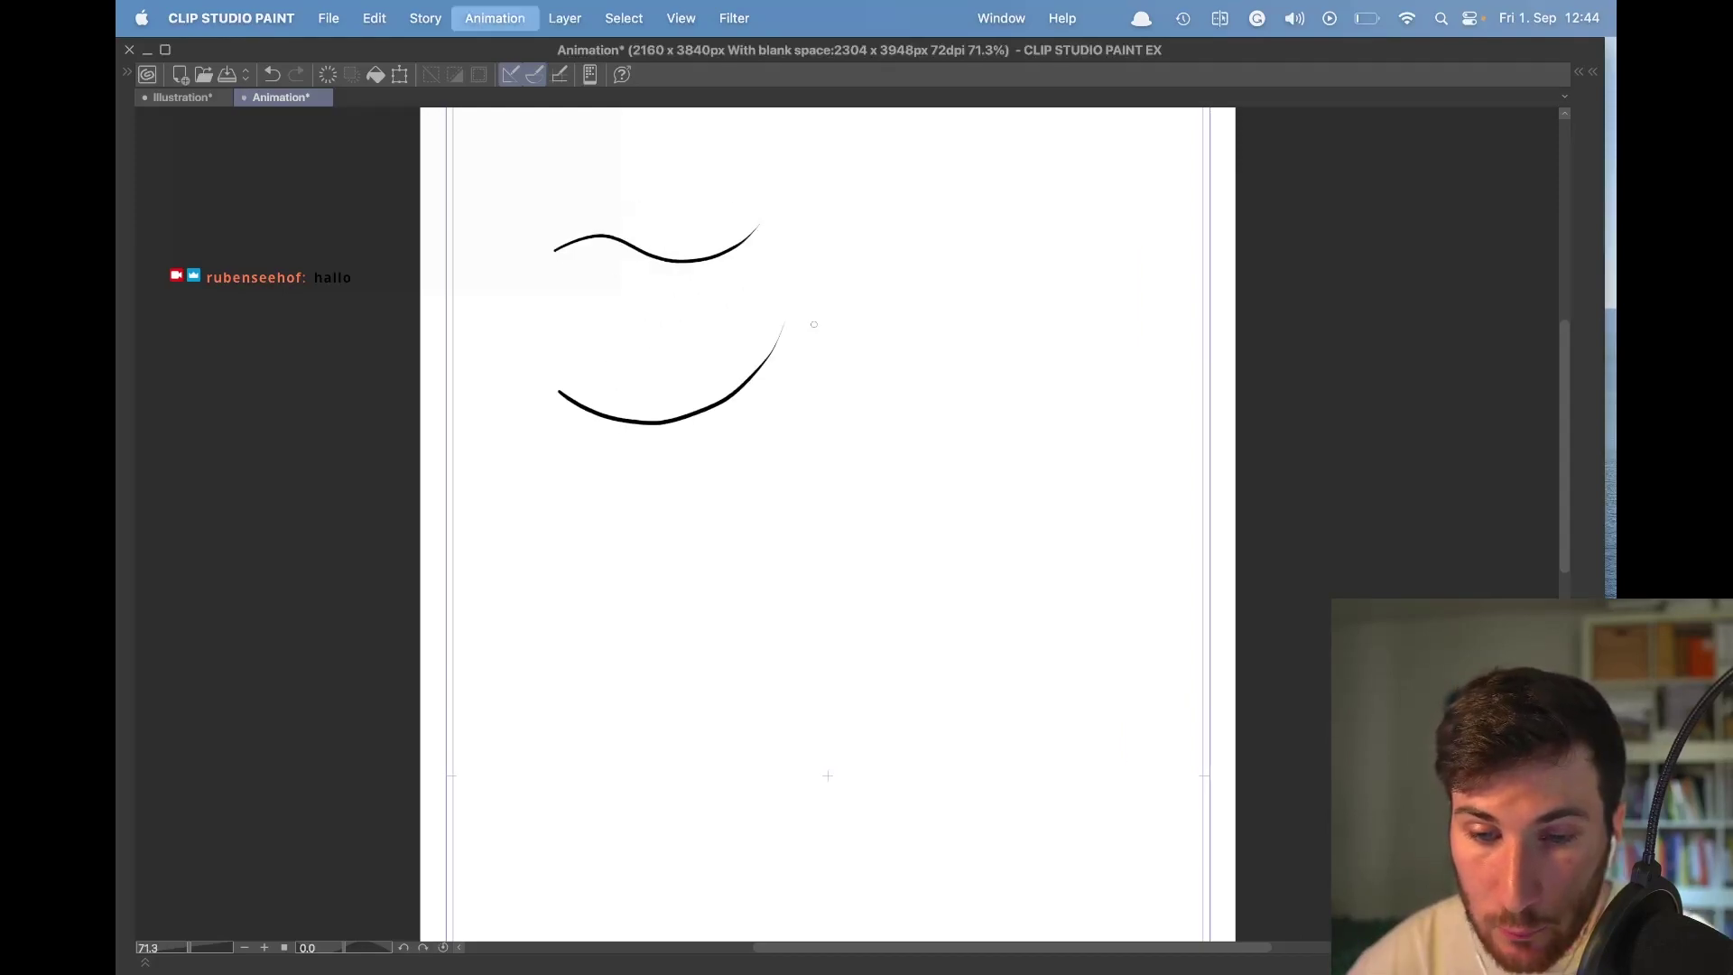
key("Tab")
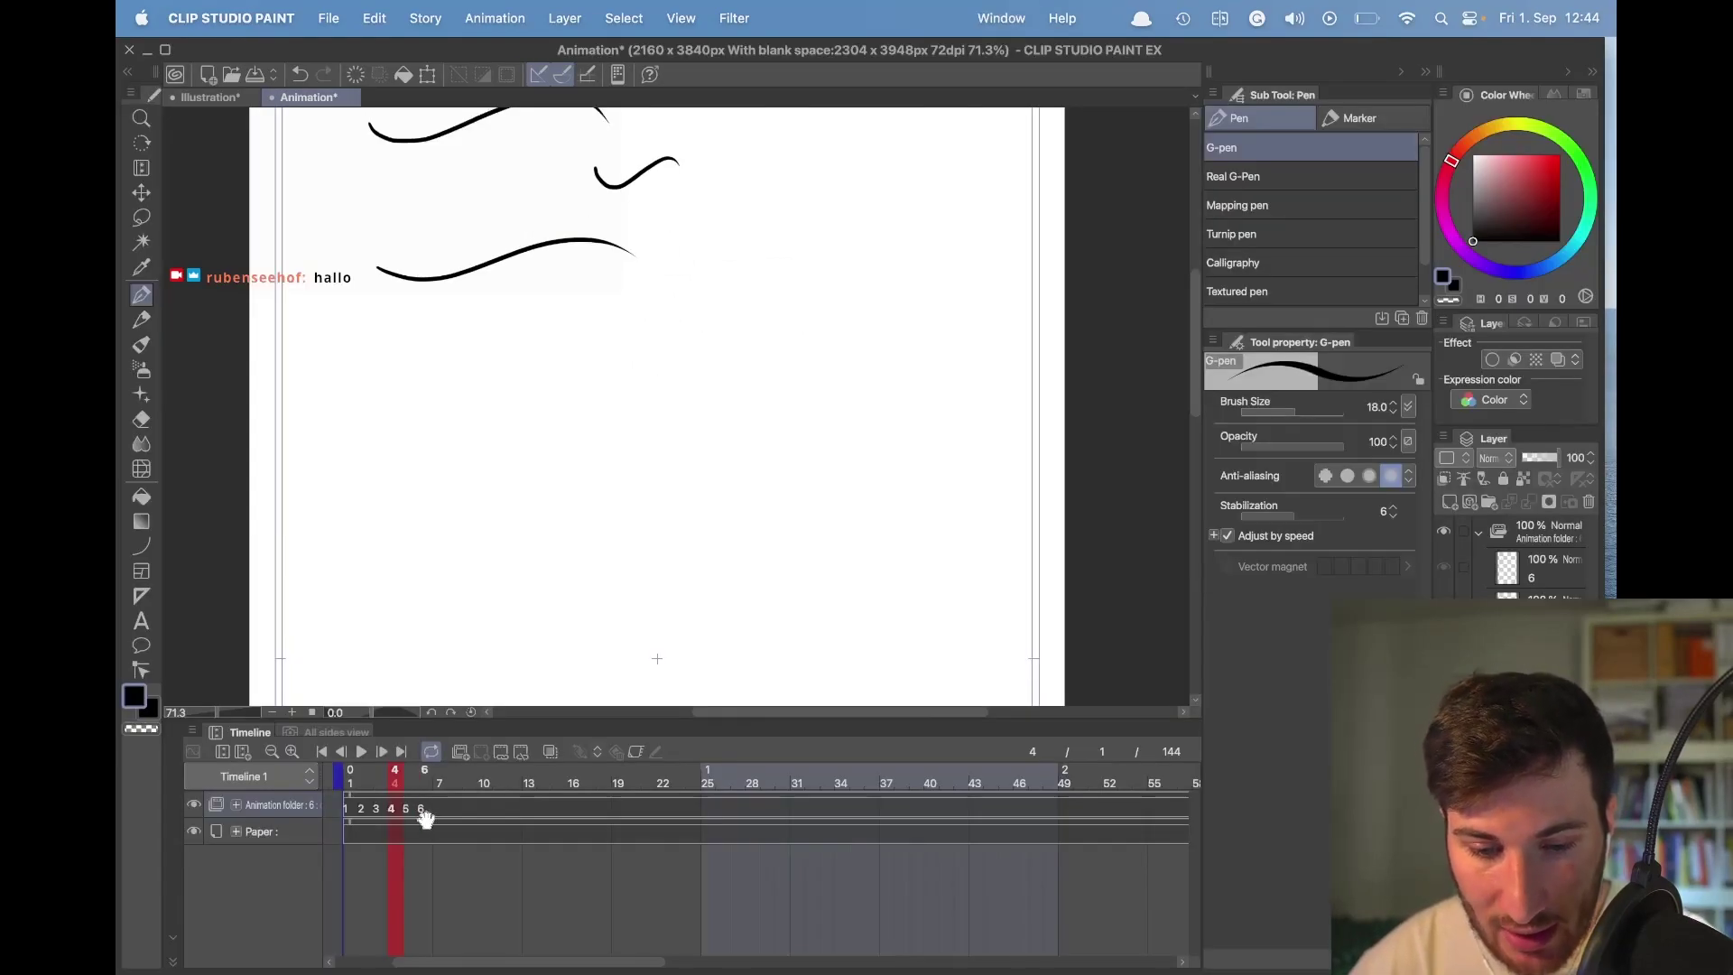
key("Tab")
key("Tab")
key("Tab")
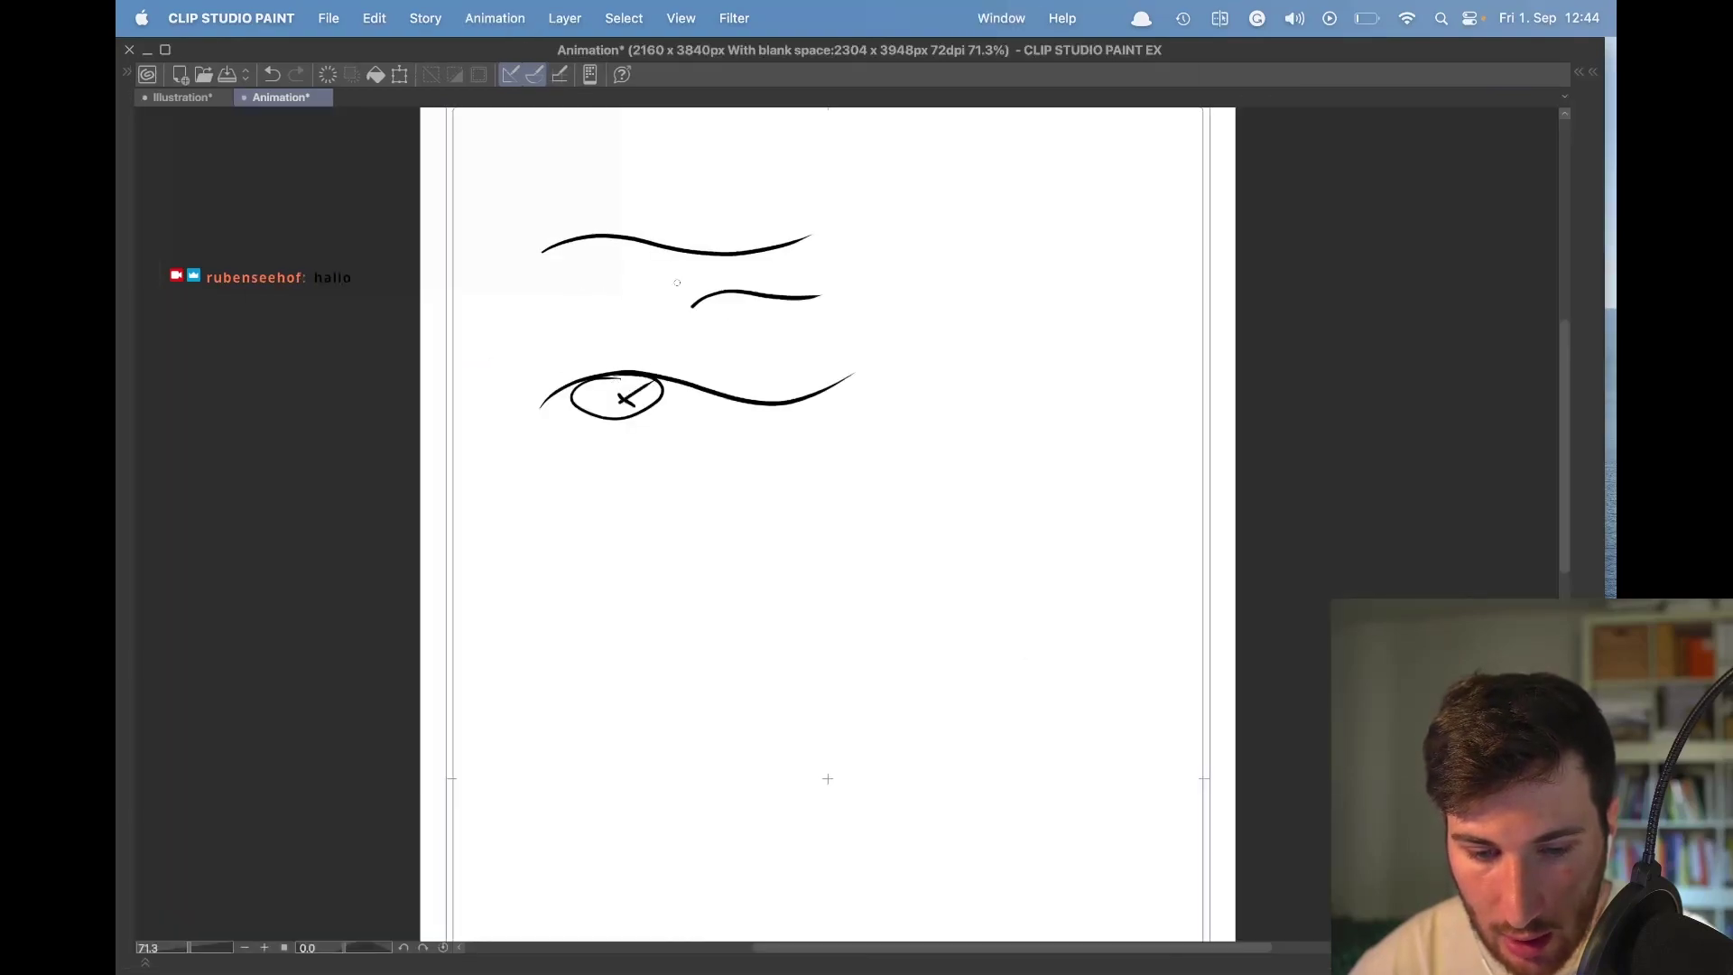
Sketch the flag's left side and wavy lower edge below the first frame's lower wave, and add an arrow pointing up at its crest.
mouse_move(550, 397)
left_mouse_down()
mouse_move(564, 538)
mouse_move(661, 524)
mouse_move(697, 539)
left_mouse_up()
left_click(567, 539)
key("super+z")
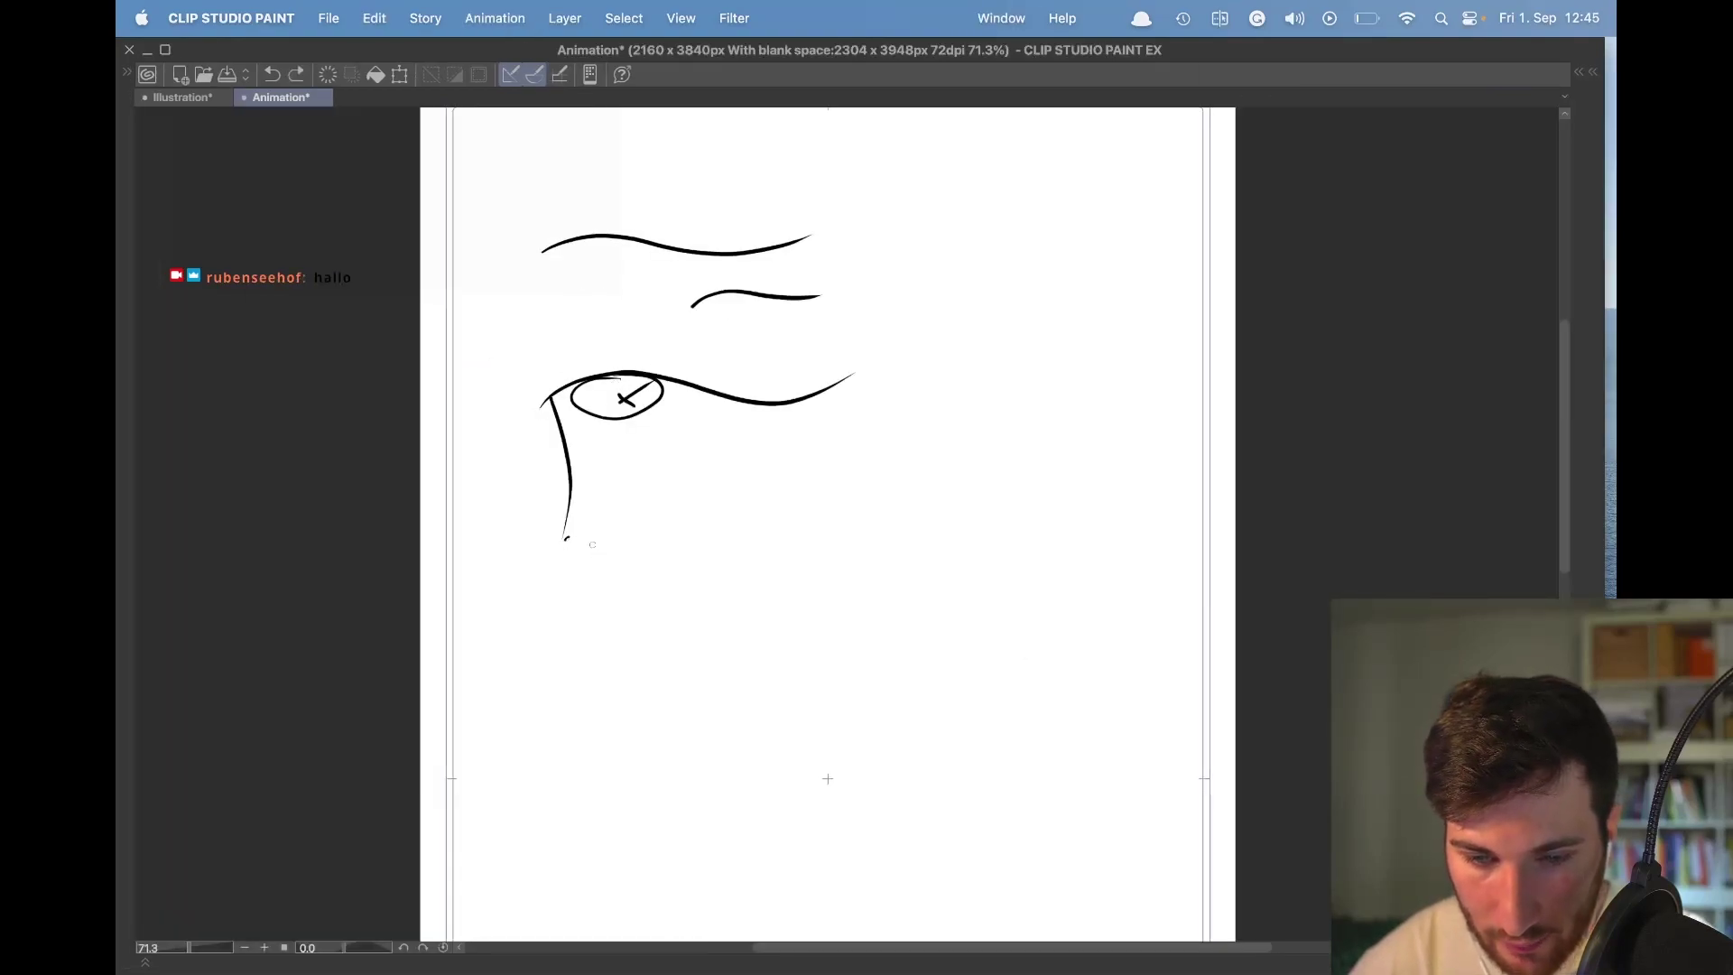
mouse_move(543, 549)
left_mouse_down()
mouse_move(889, 451)
mouse_move(860, 502)
left_mouse_up()
key("super+z")
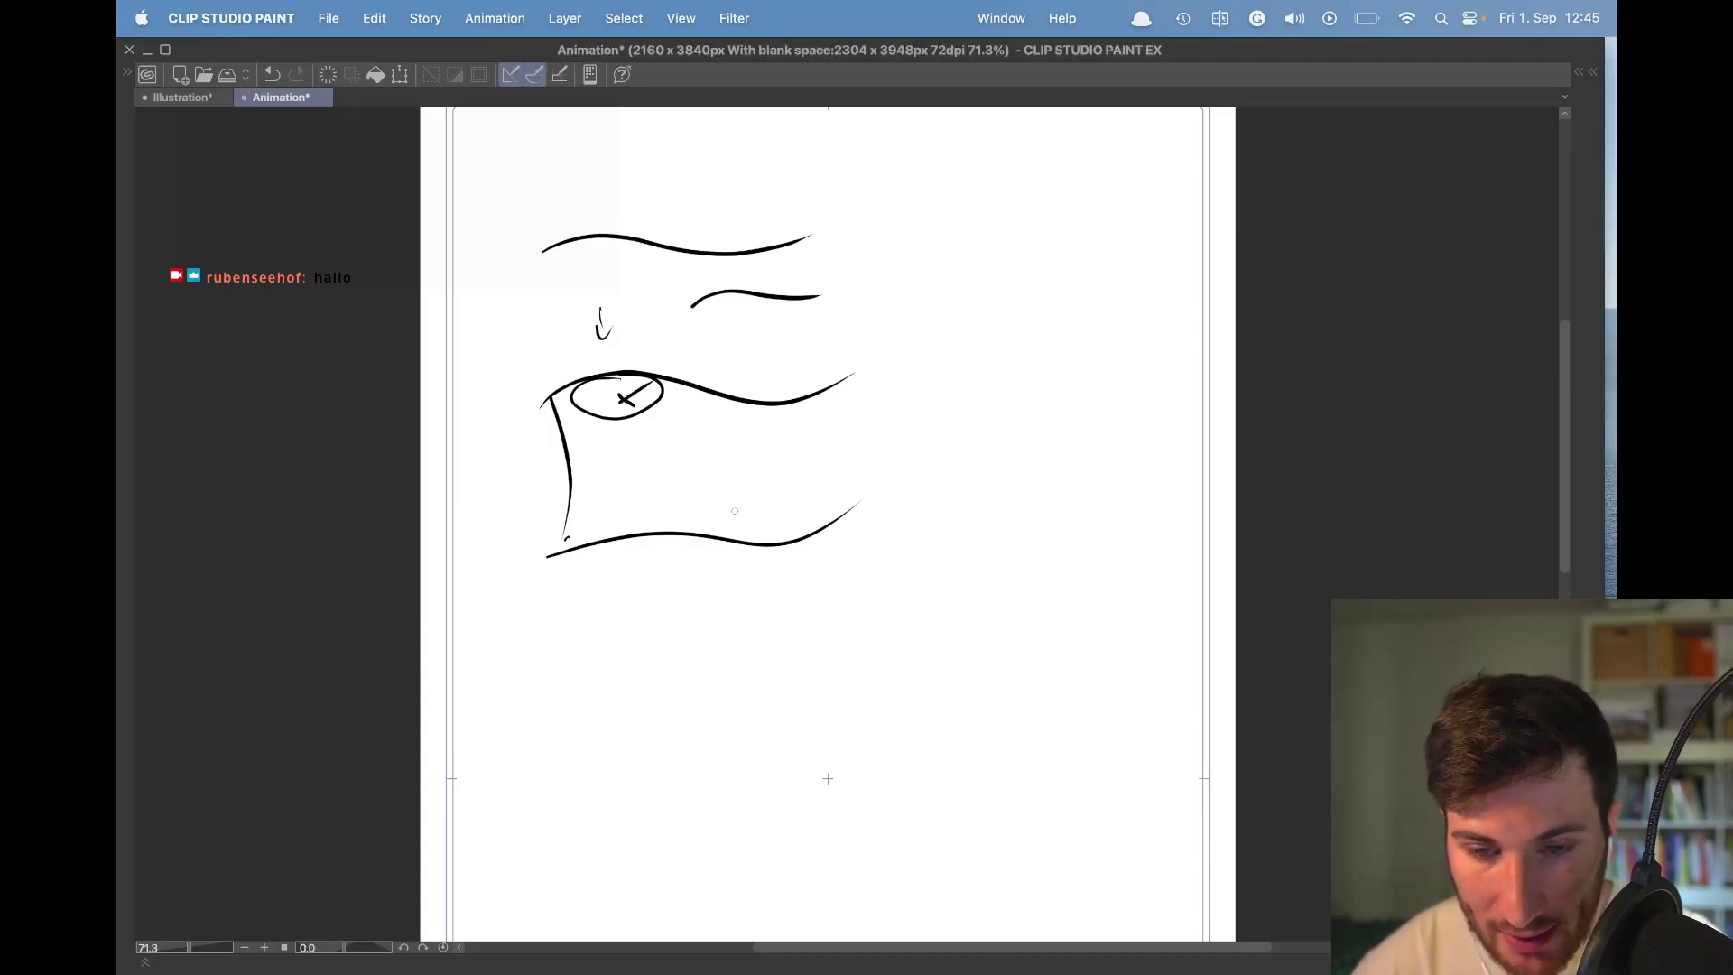
mouse_move(680, 579)
left_mouse_down()
mouse_move(684, 552)
mouse_move(694, 563)
left_mouse_up()
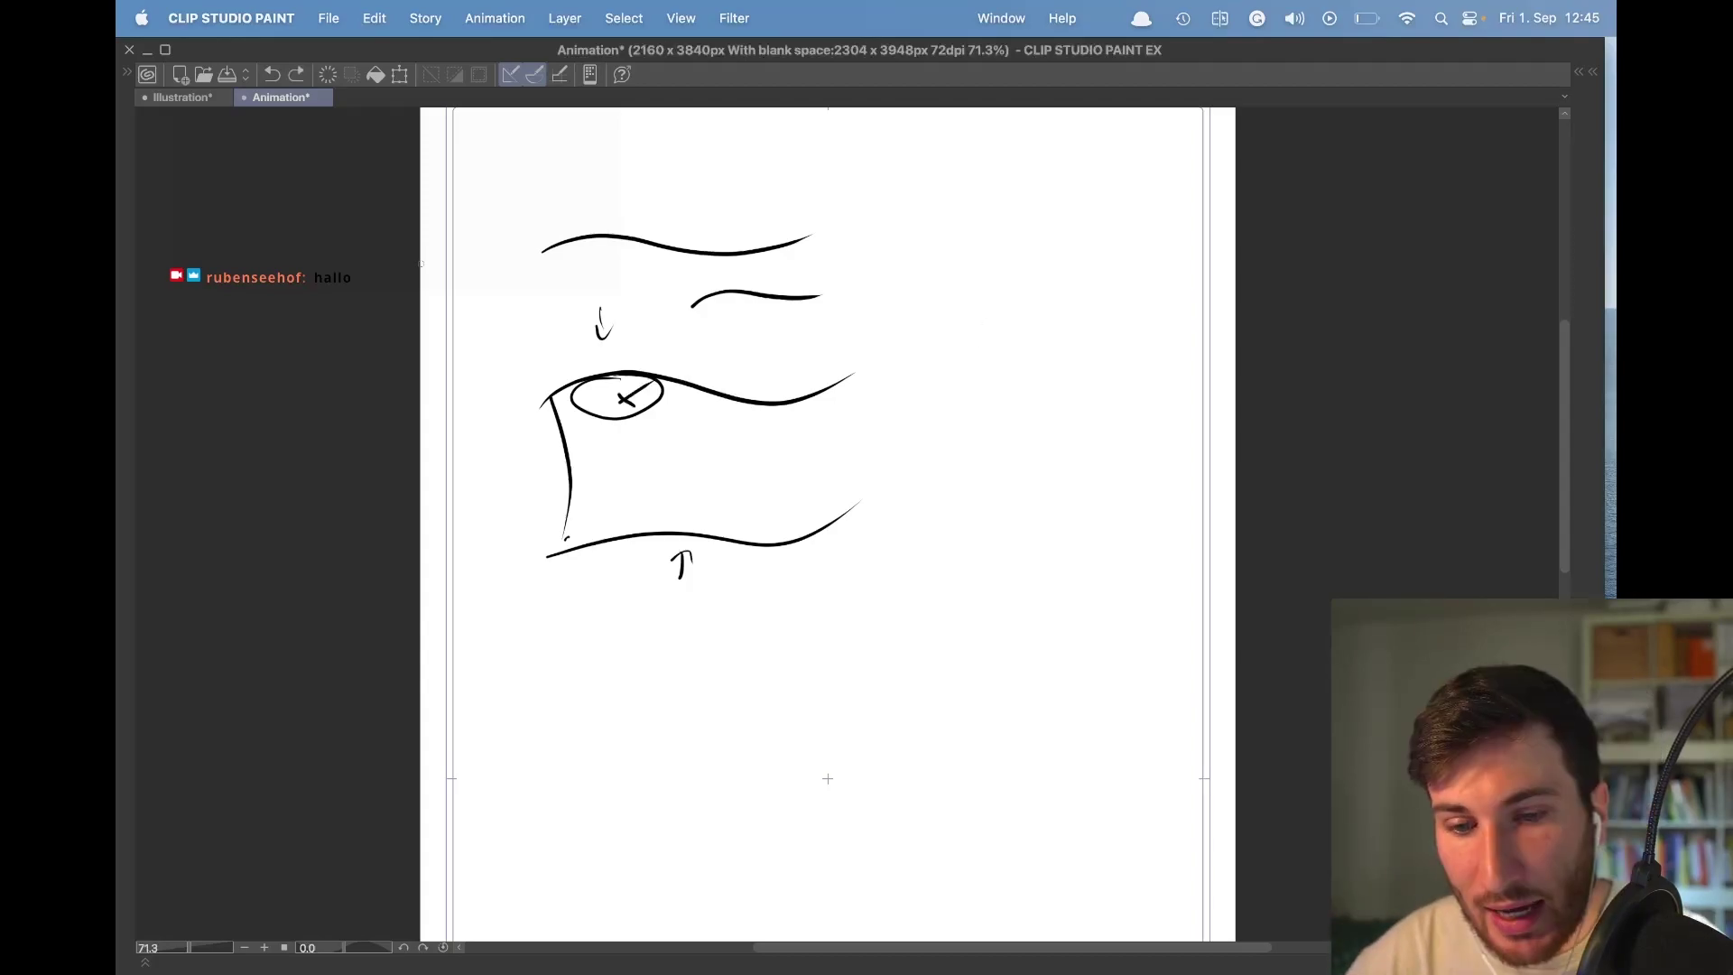
Switch to Safari and play the waving flag reference video to study how the cloth ripples.
key("super+Tab")
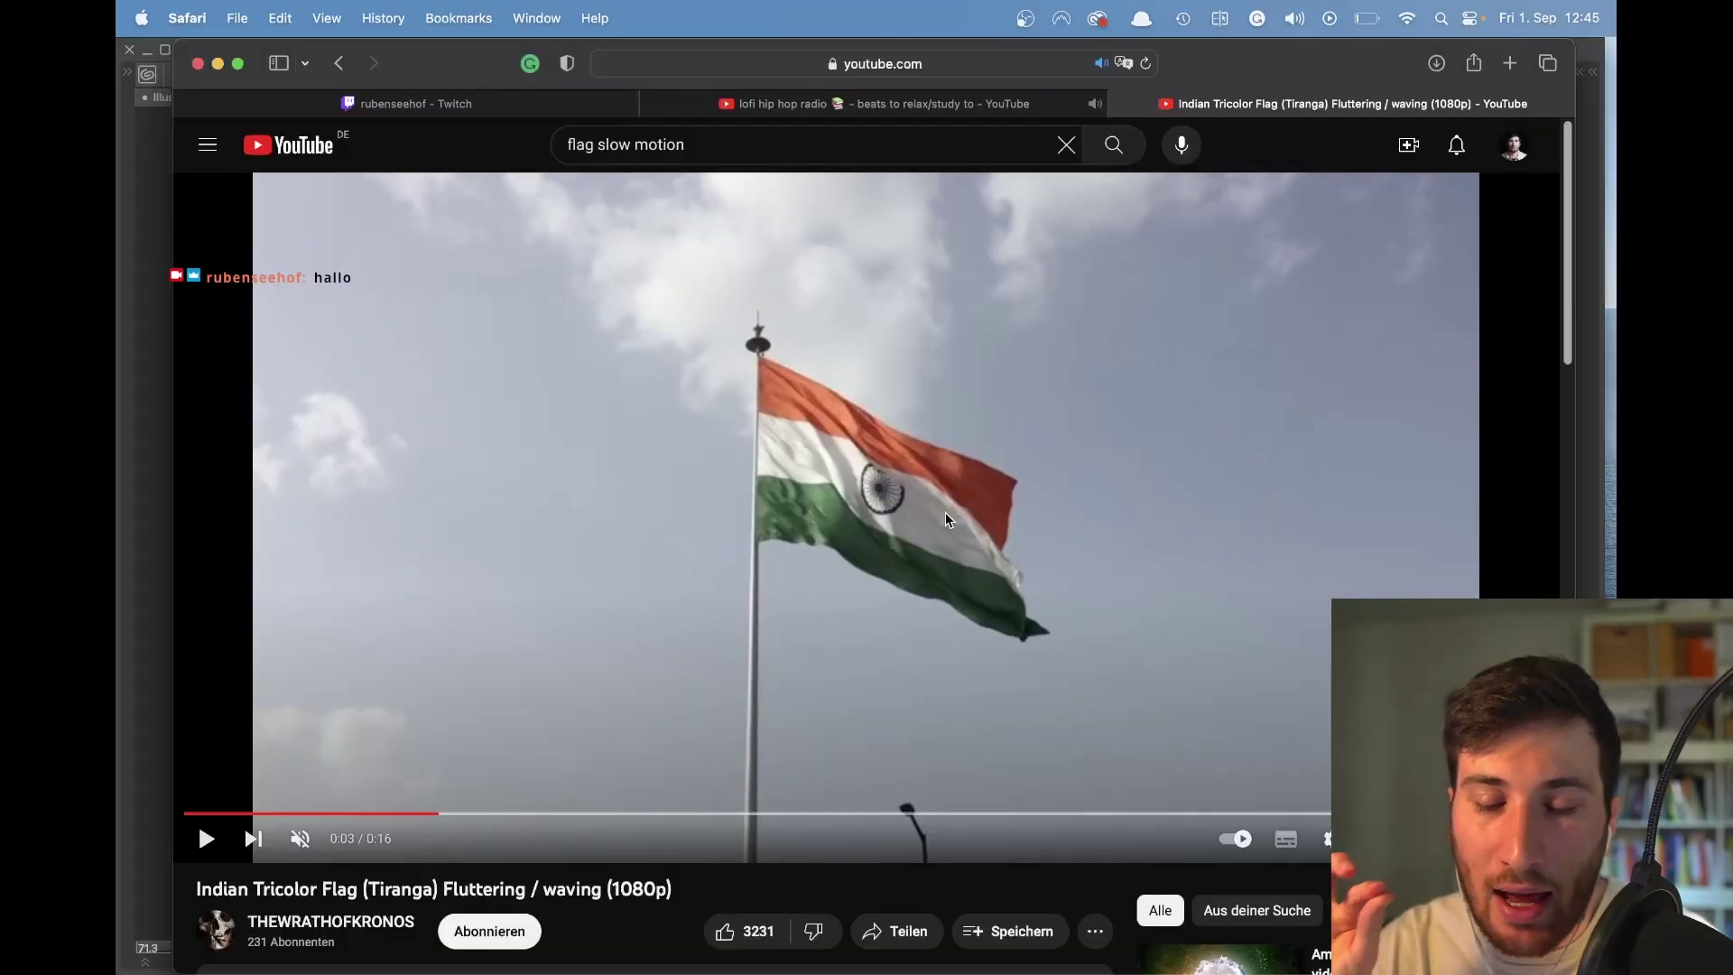
left_click(945, 513)
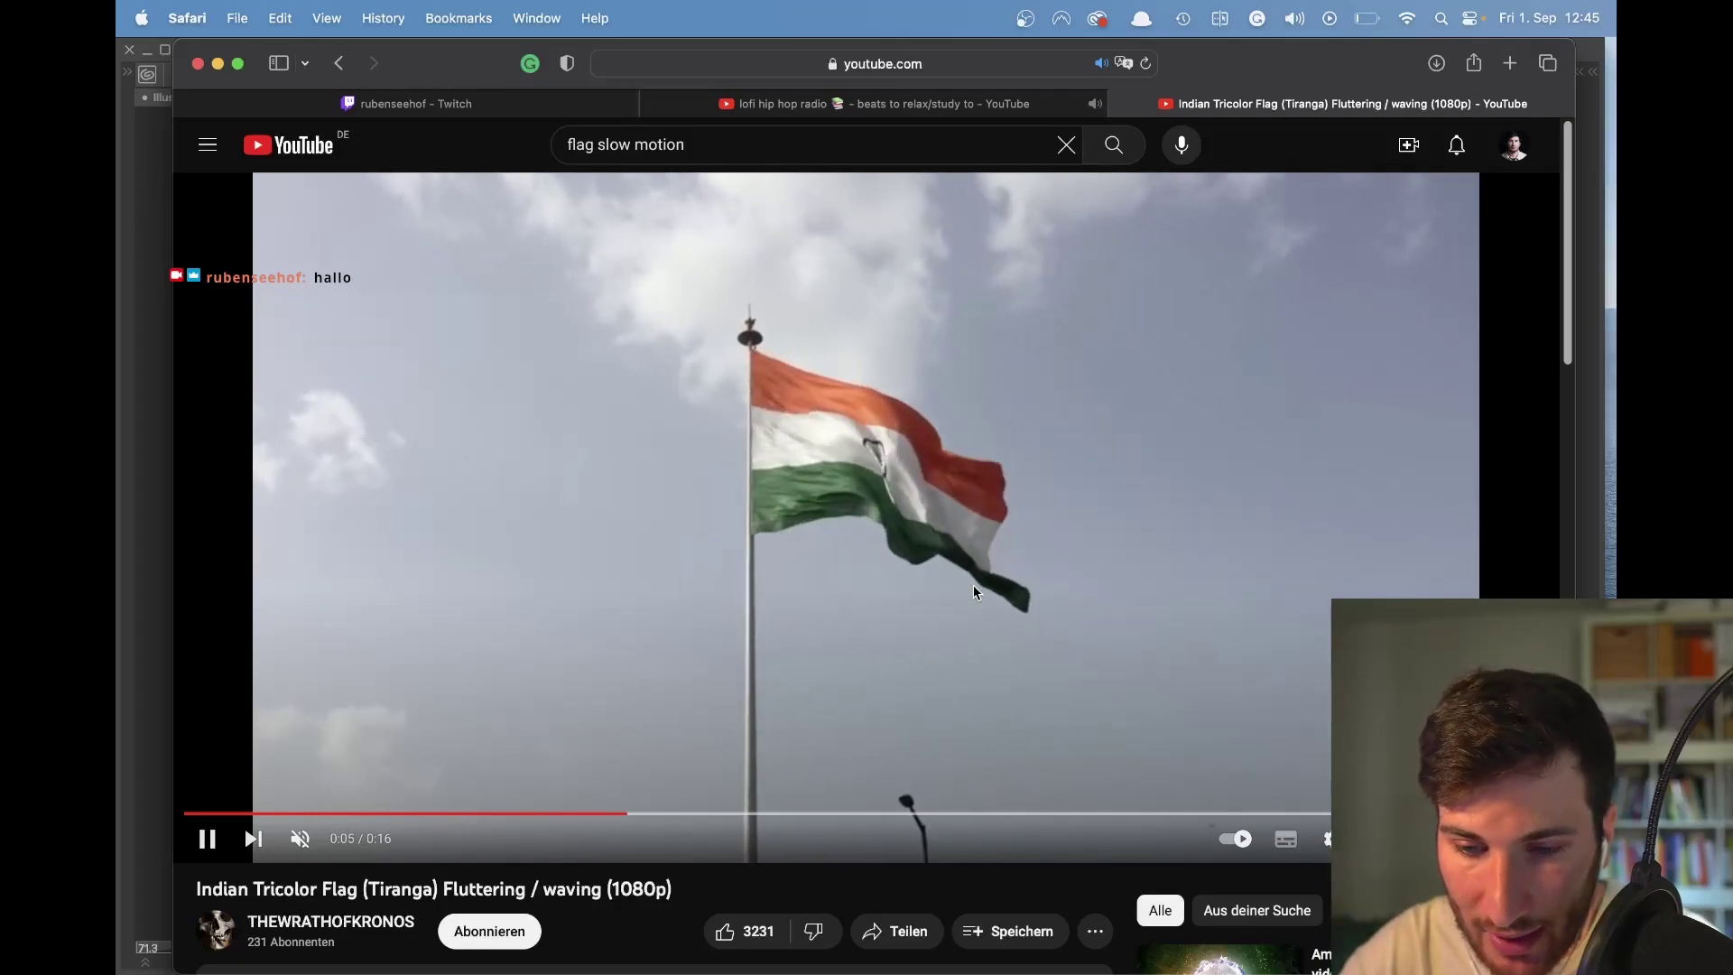
left_click(846, 585)
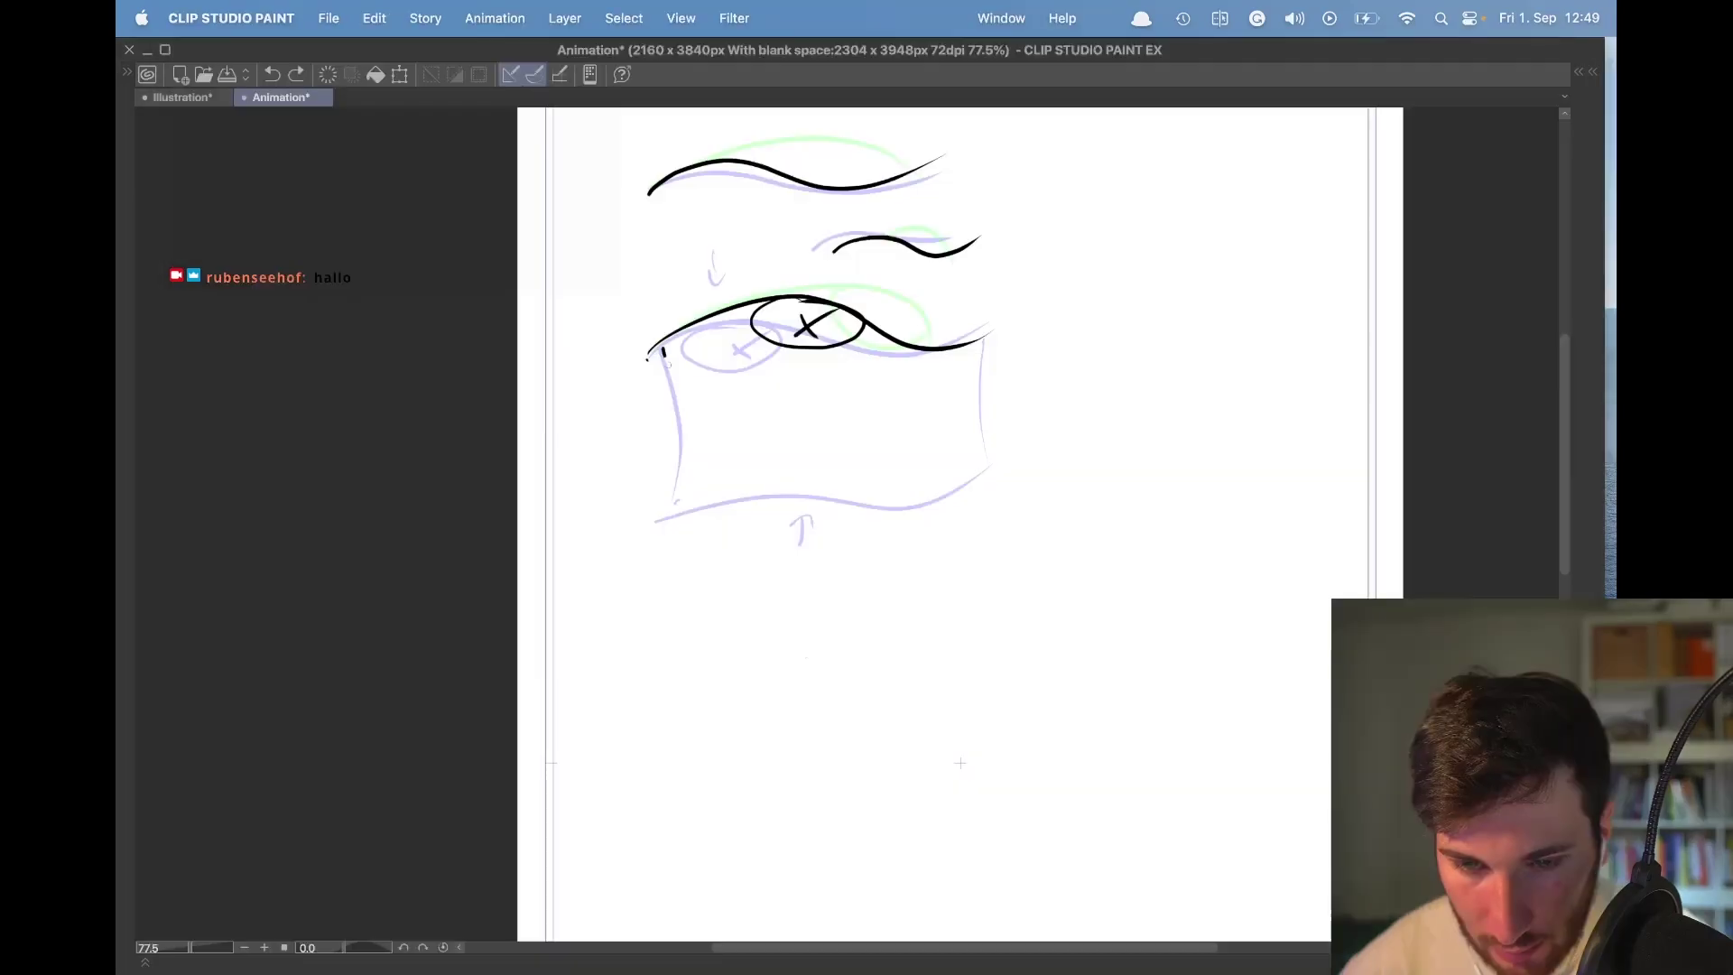
Draw the flag's left, wavy lower and right edges on the second frame, and compare the frame with the first one.
mouse_move(664, 352)
left_mouse_down()
mouse_move(673, 495)
mouse_move(991, 498)
left_mouse_up()
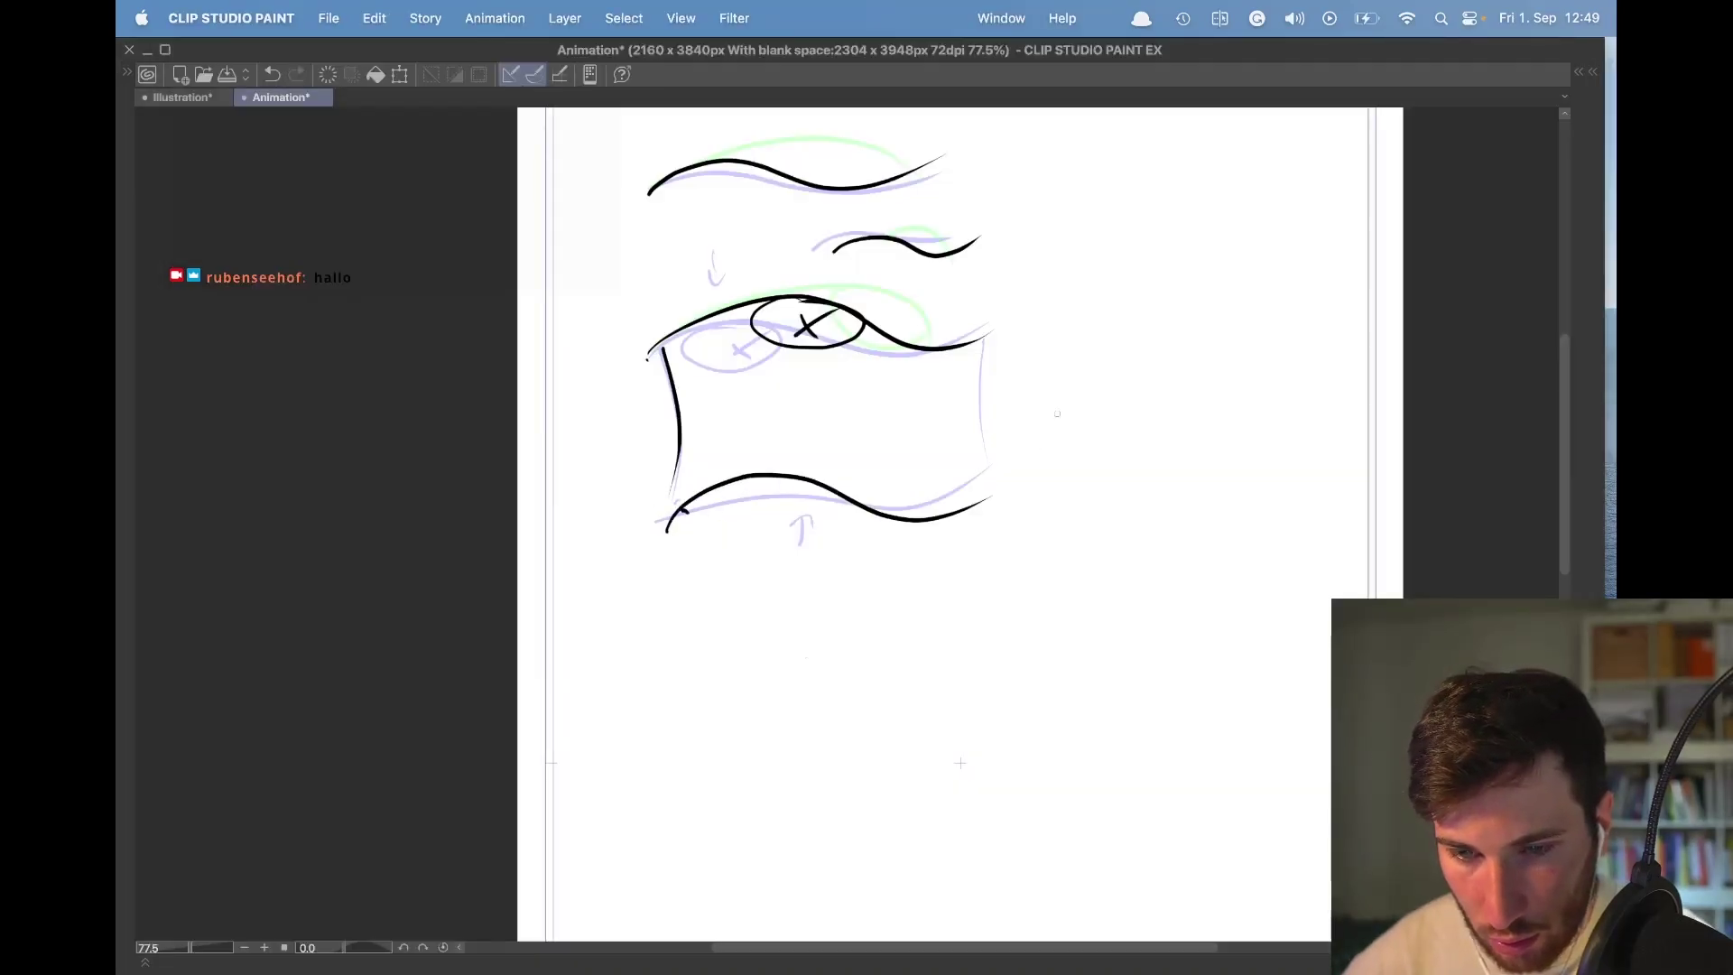
left_click(986, 487)
left_click_drag(969, 344, 966, 499)
key("super+z")
left_click_drag(961, 344, 956, 477)
left_click_drag(664, 493, 672, 500)
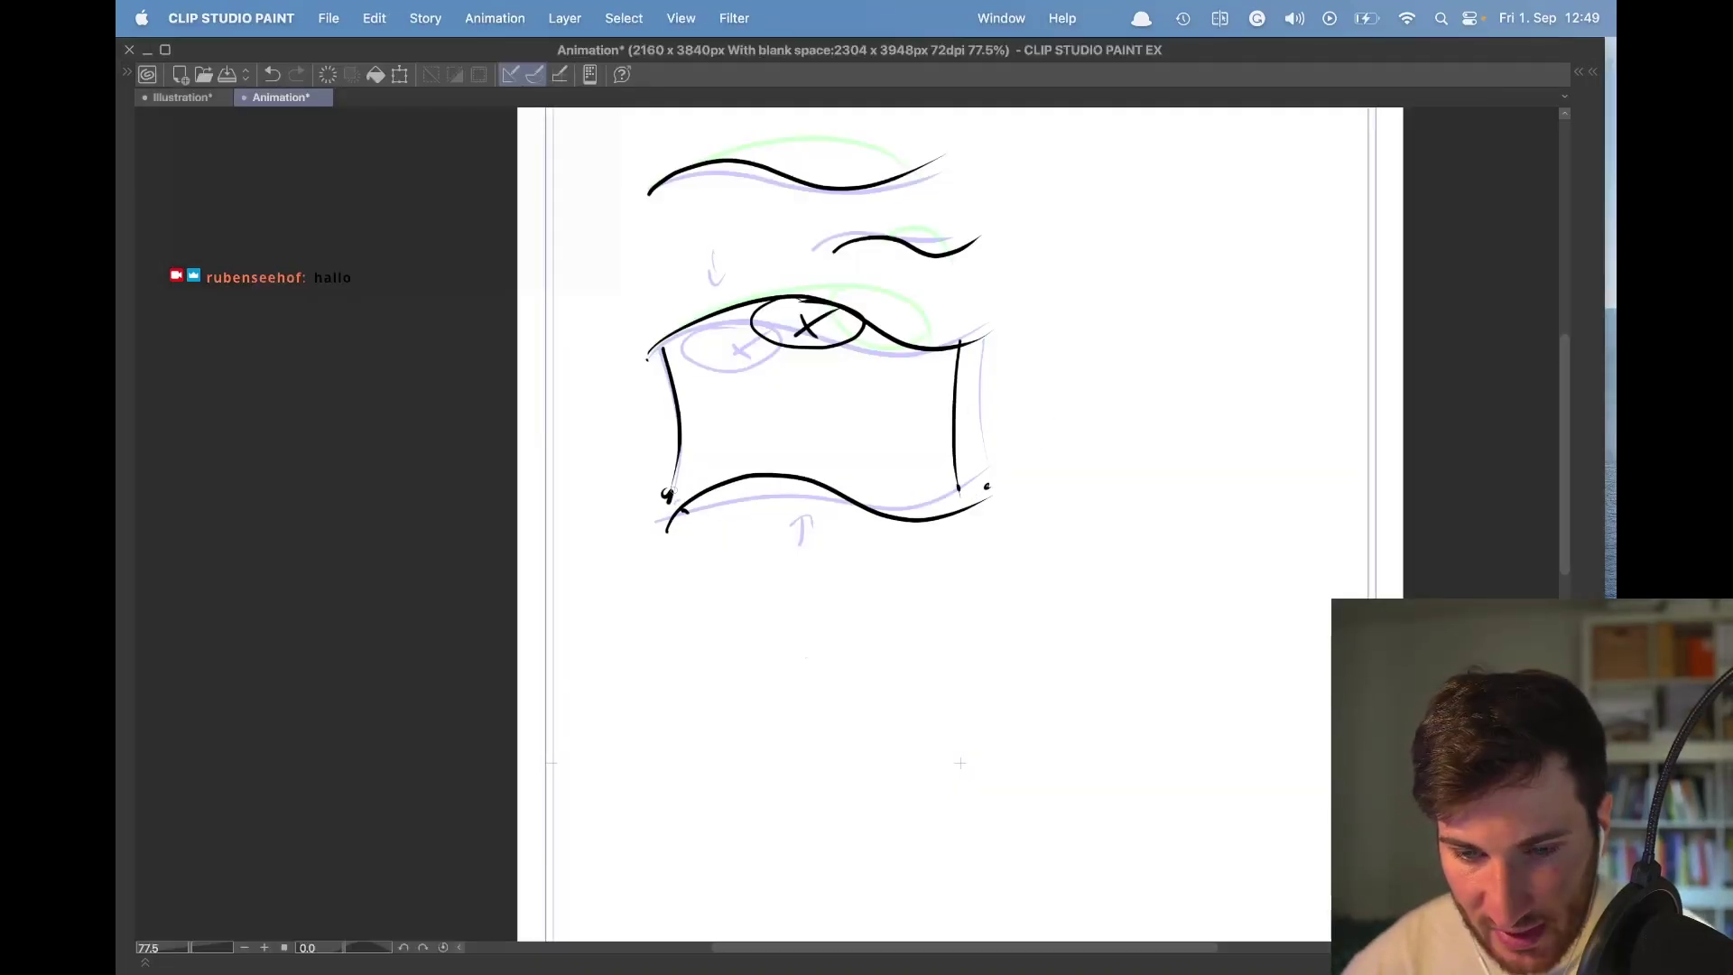
key("Left")
key("Right")
key("Left")
key("Right")
left_click_drag(1100, 269, 954, 361)
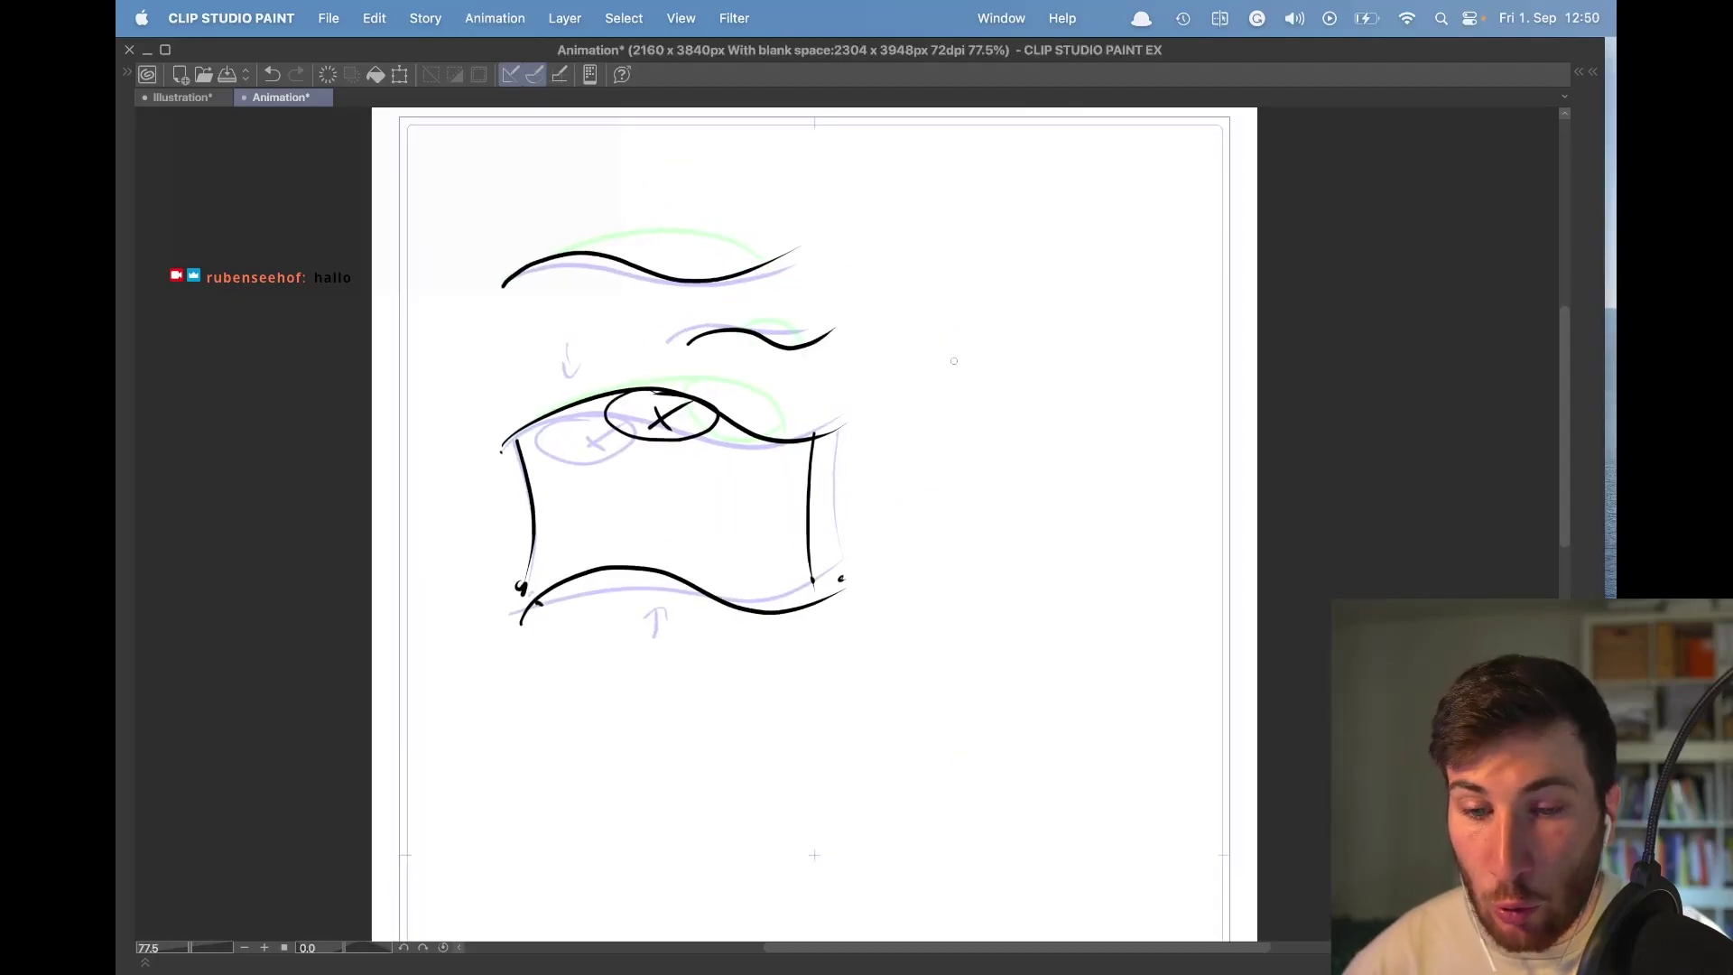
On the first frame, sketch a flat rectangle beside the flag and divide it into three sections numbered 1, 2 and 3.
key("super+Left")
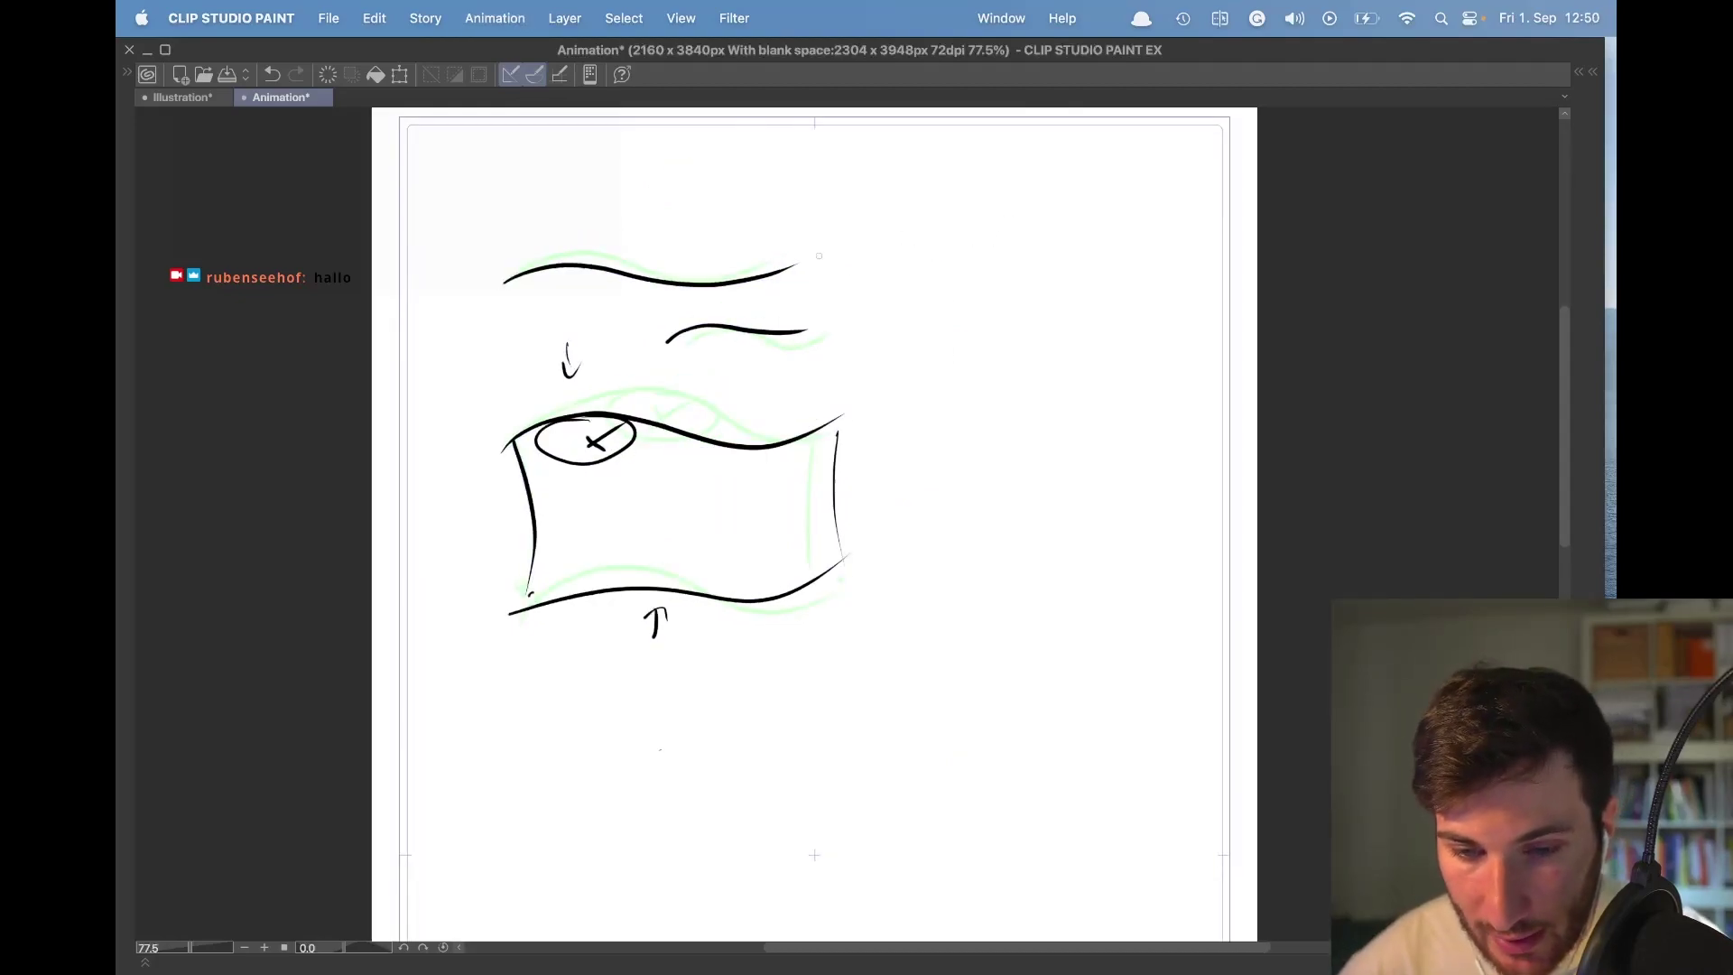
left_click_drag(937, 224, 933, 304)
key("super+z")
mouse_move(927, 230)
left_mouse_down()
mouse_move(930, 333)
mouse_move(1119, 238)
left_mouse_up()
left_click_drag(926, 331, 1147, 326)
key("super+z")
mouse_move(1122, 239)
left_mouse_down()
mouse_move(1141, 296)
mouse_move(1141, 238)
left_mouse_up()
key("super+z")
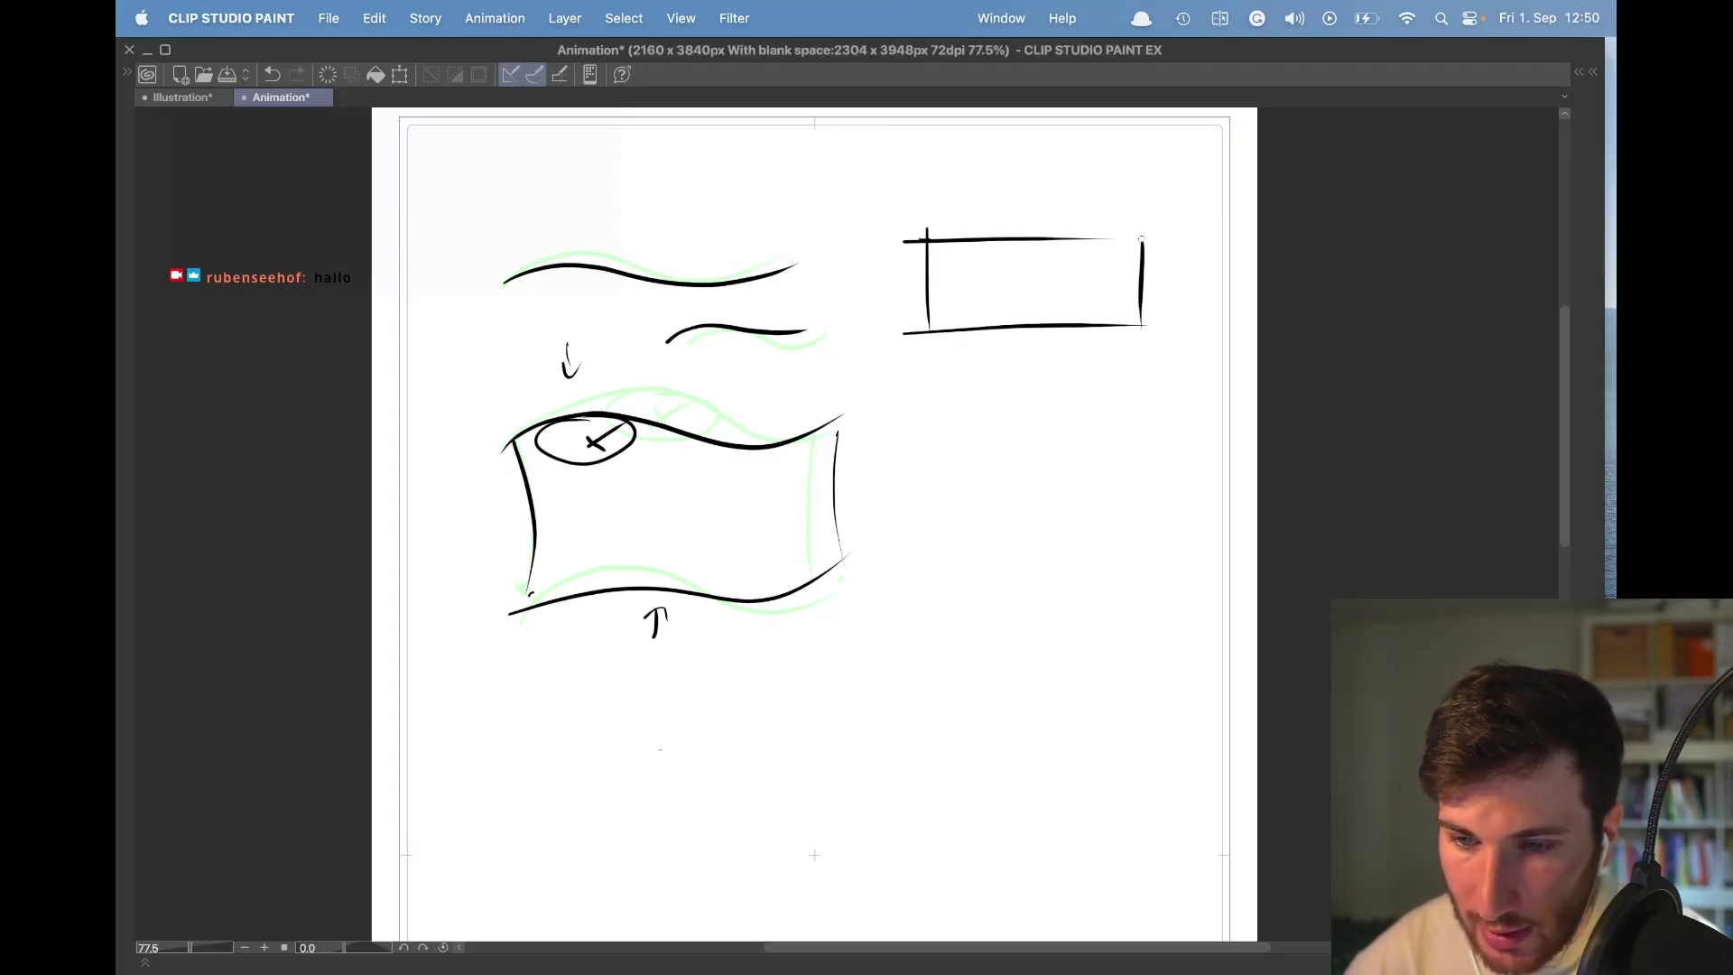
left_click_drag(998, 246, 997, 318)
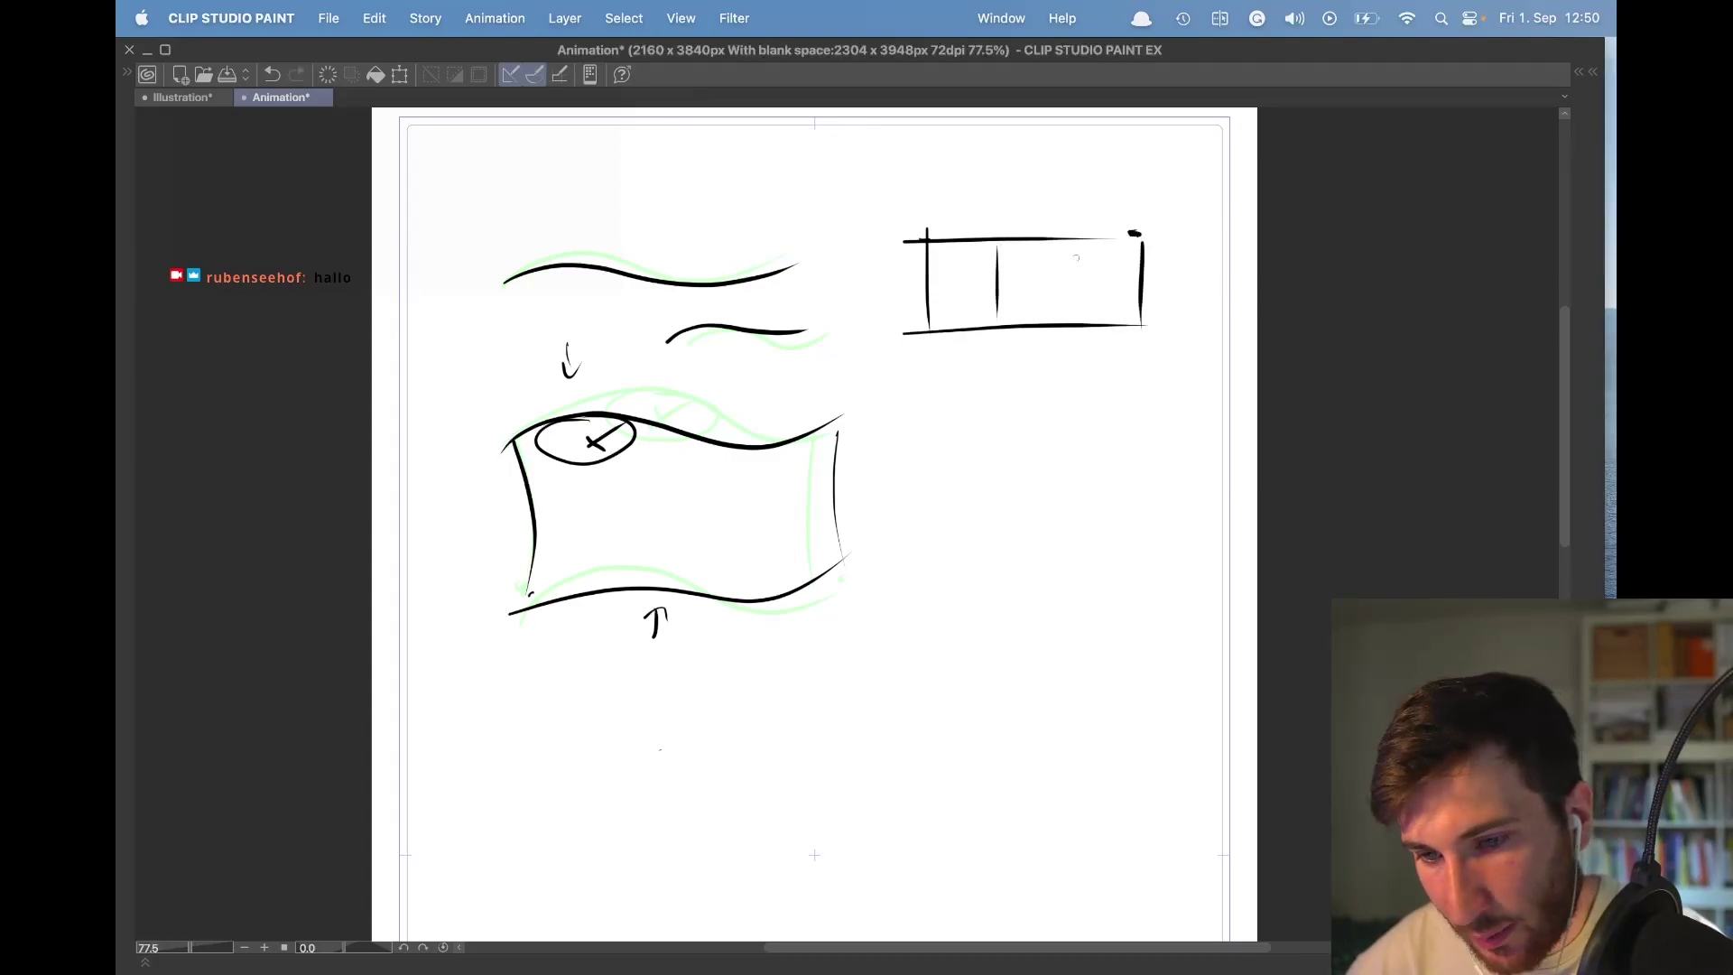
left_click_drag(1070, 245, 1073, 317)
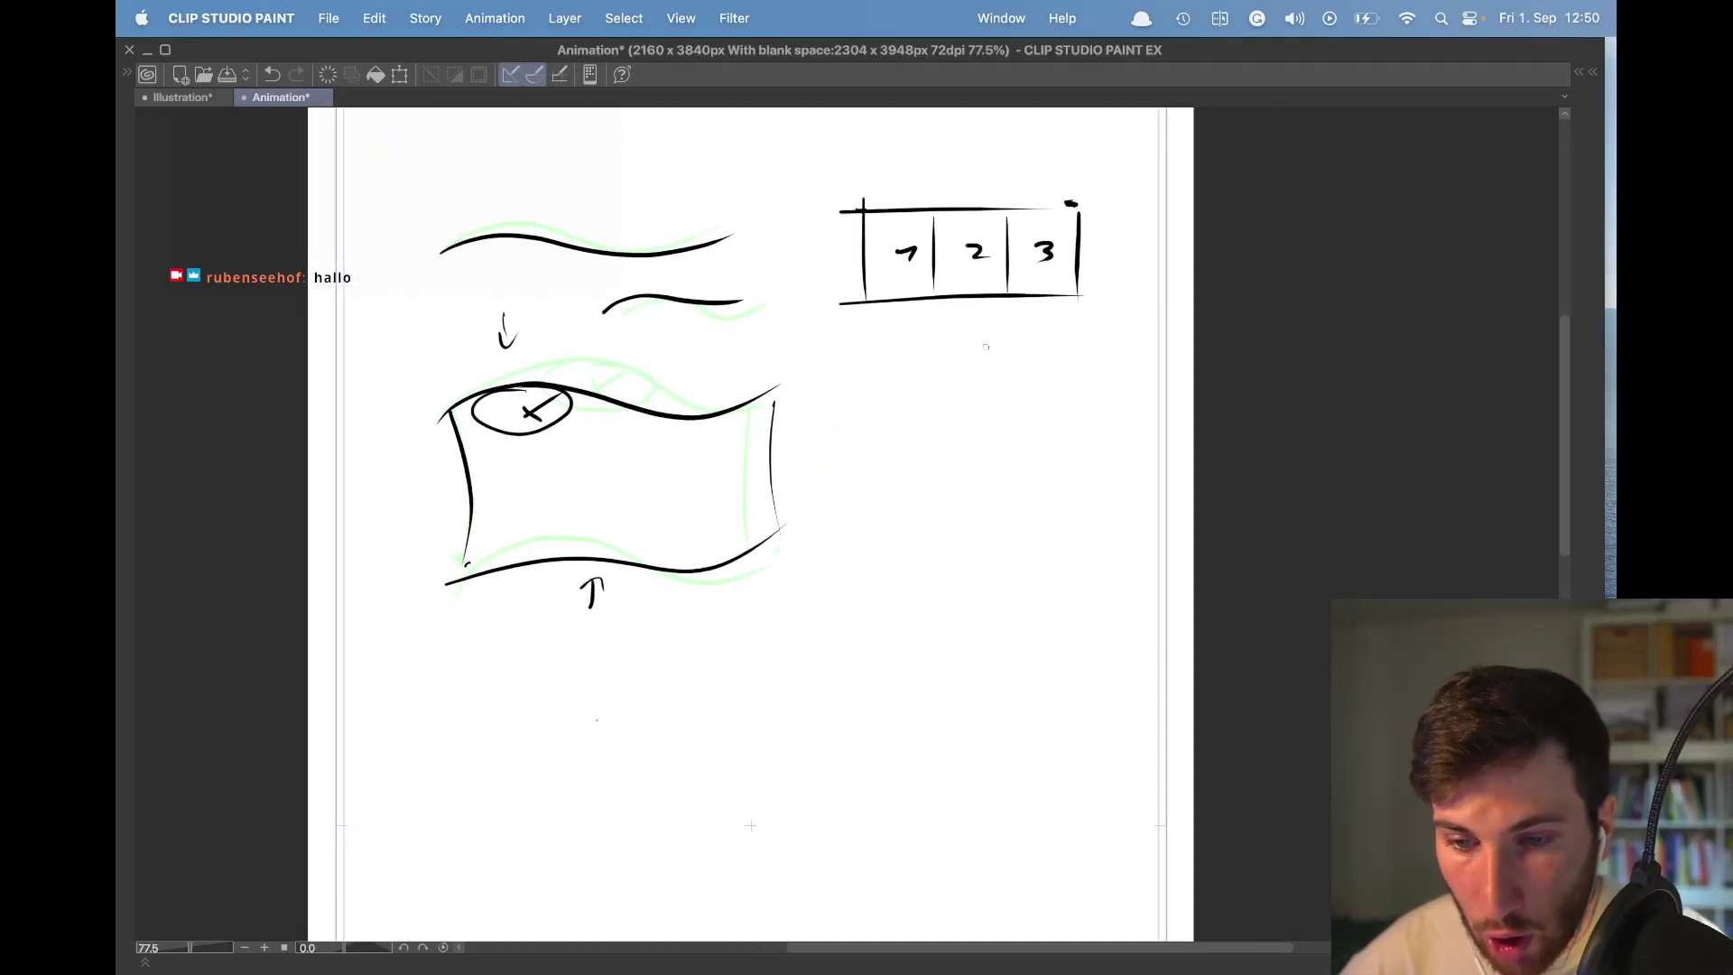
Sketch a wavy version of the rectangle below the flat one, dividing off the sections numbered 1 and 2.
left_click_drag(865, 357, 967, 366)
key("super+z")
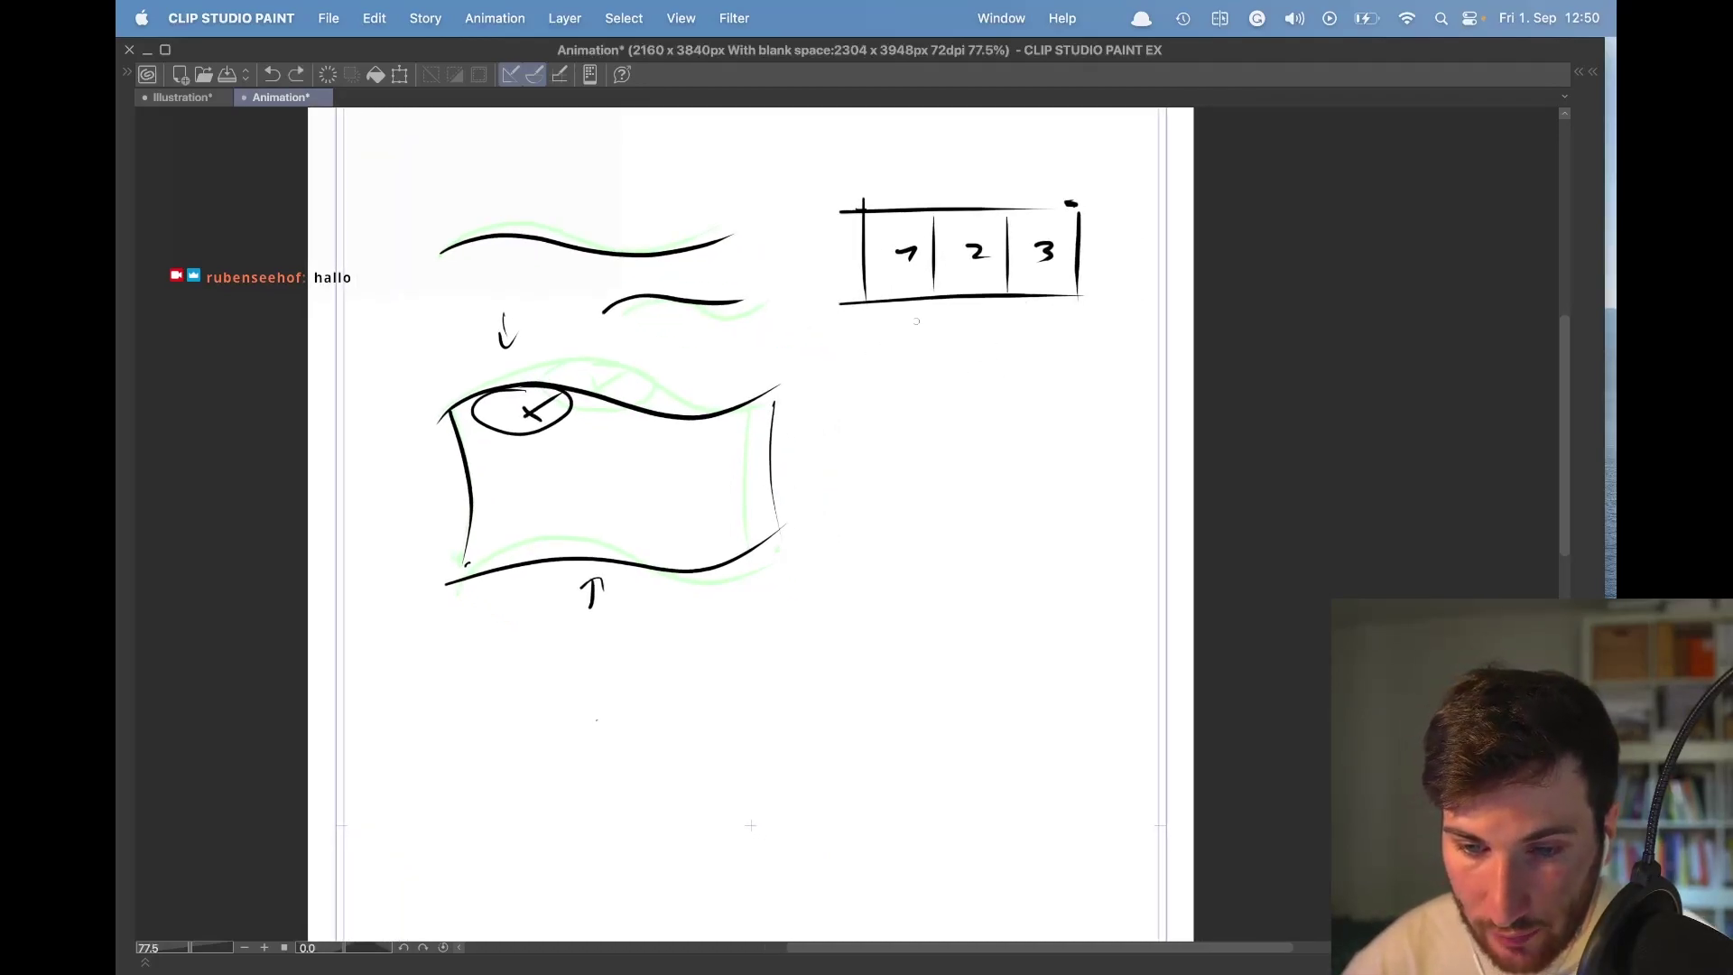
left_click_drag(850, 361, 1081, 348)
mouse_move(850, 360)
left_mouse_down()
mouse_move(854, 479)
mouse_move(1081, 469)
left_mouse_up()
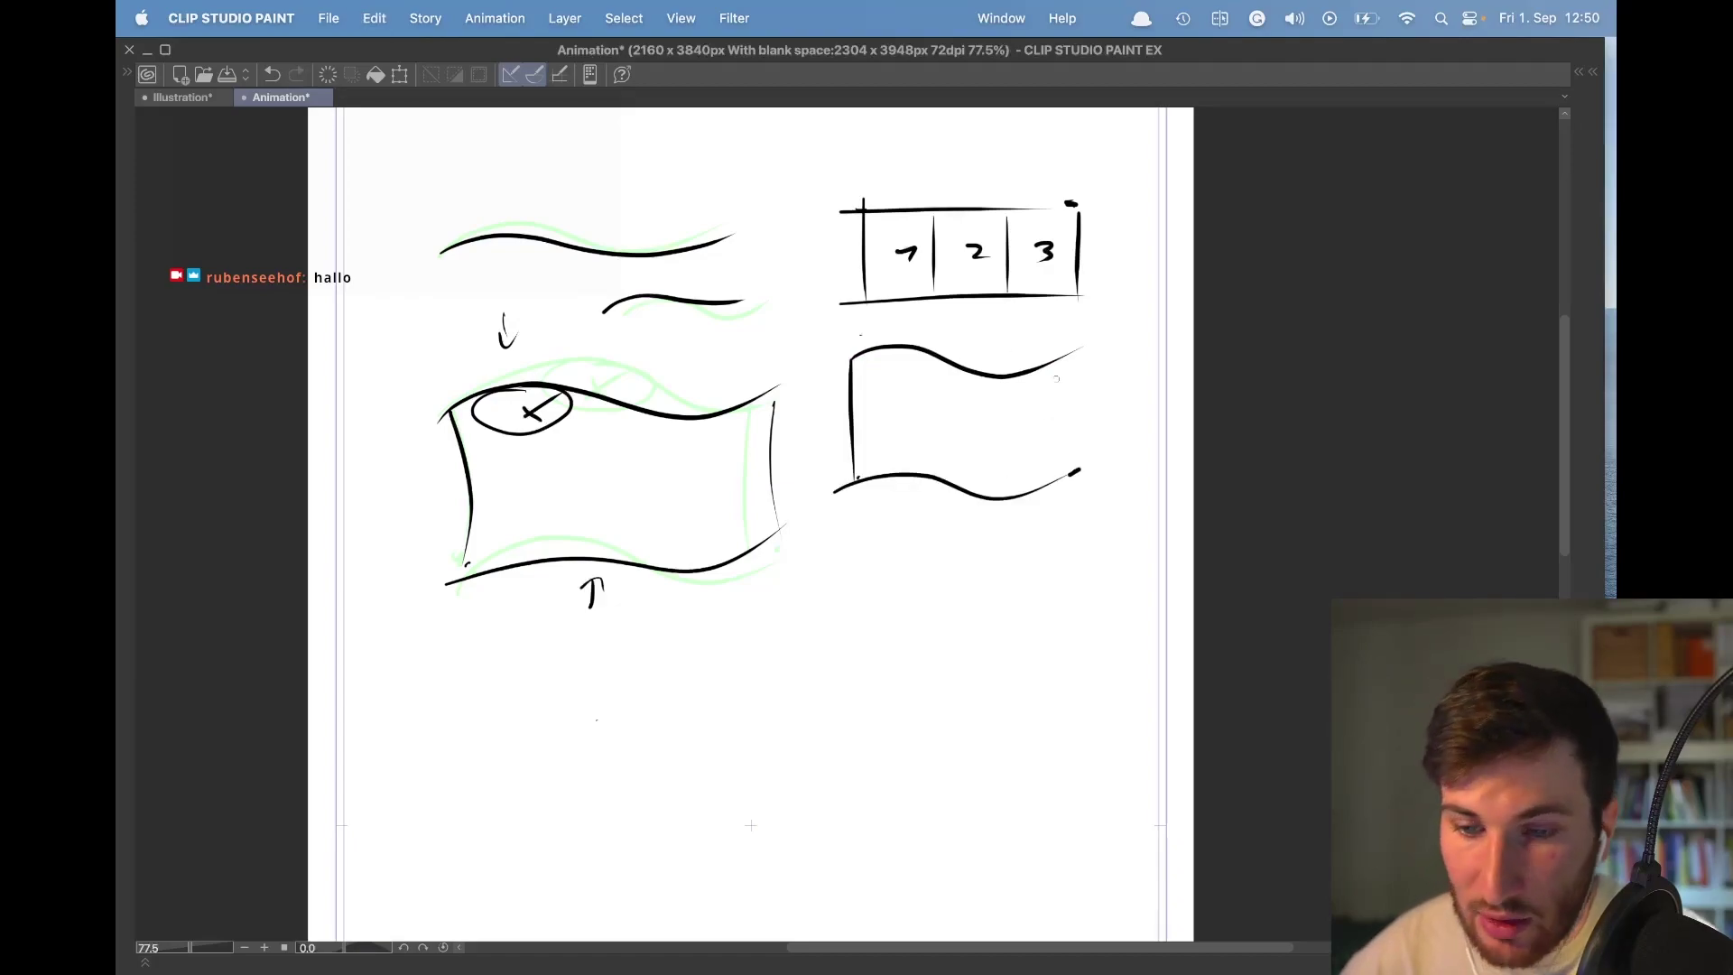
left_click_drag(930, 361, 936, 474)
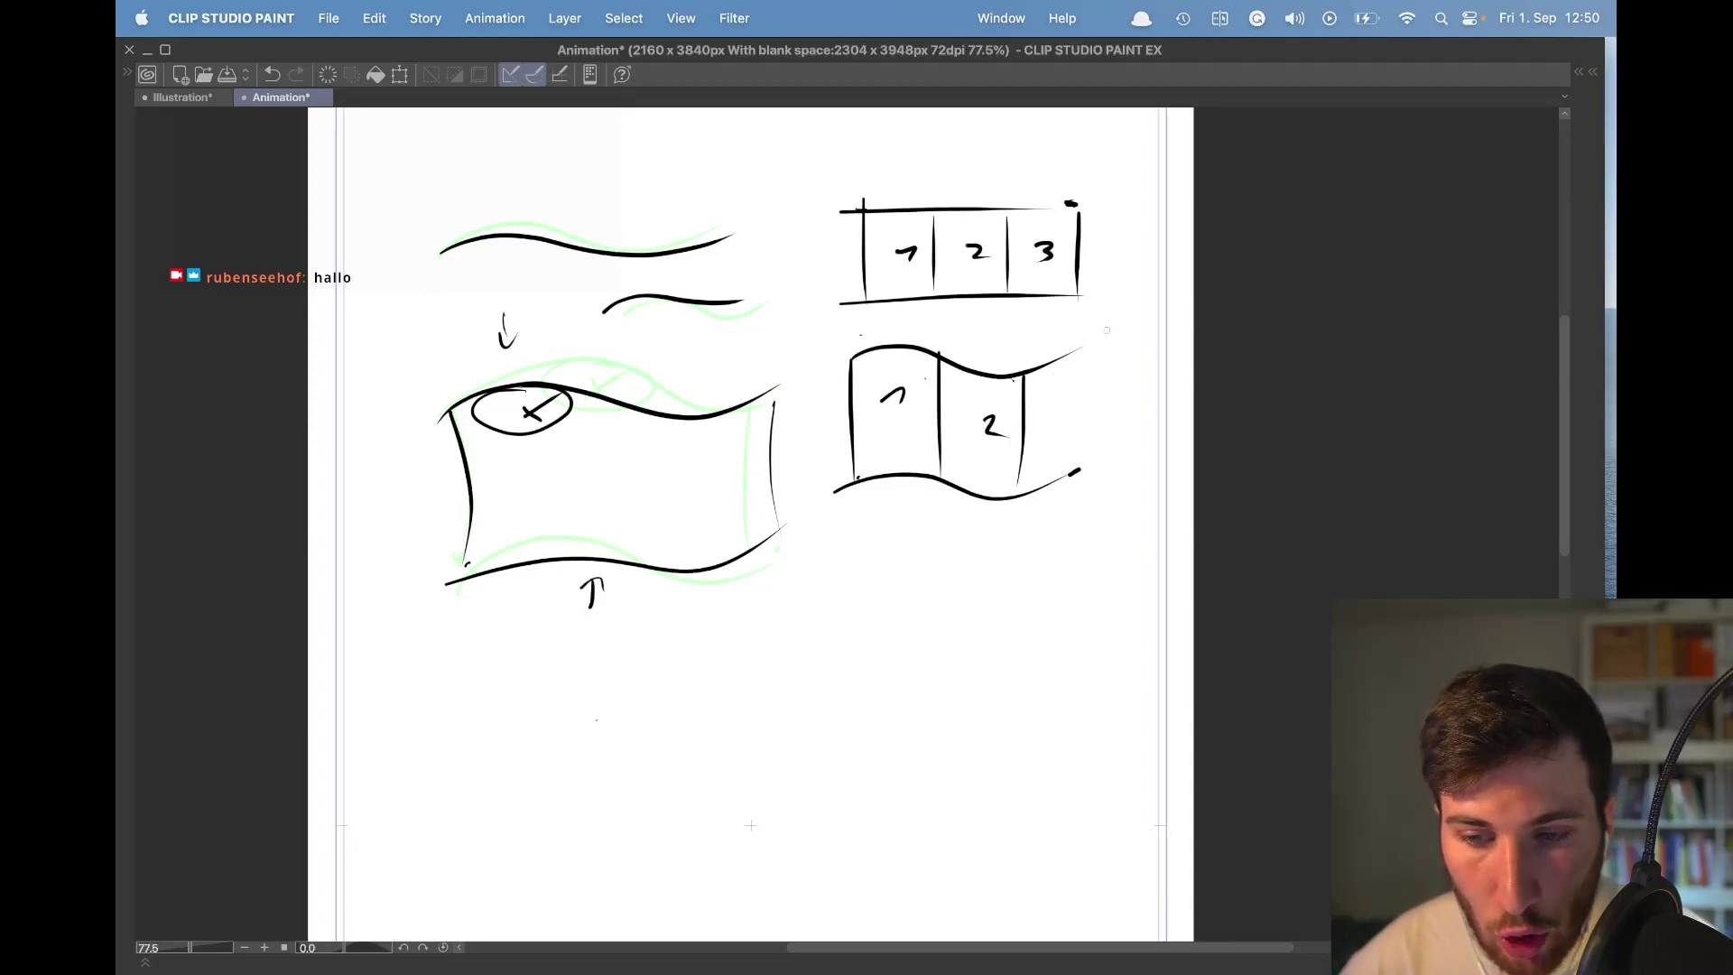
key("super+z")
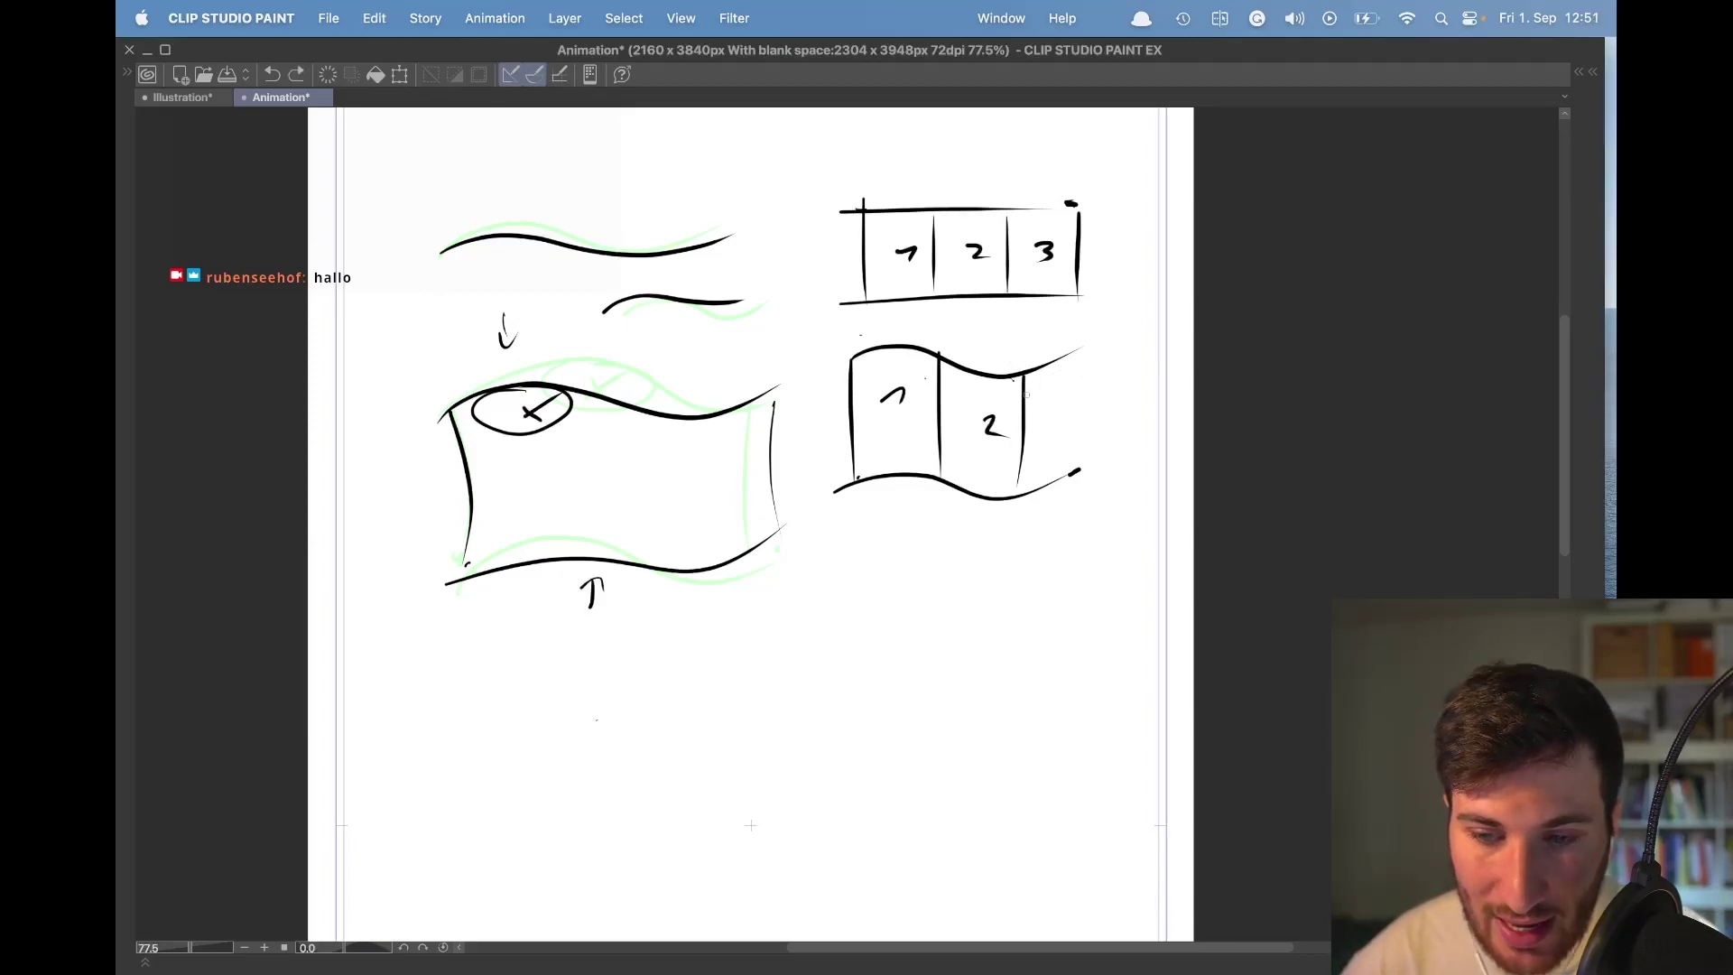
Add a curled end with section 3 to the wavy rectangle and draw a double-headed arrow beneath its first two sections.
left_click_drag(931, 324, 926, 332)
key("super+z")
mouse_move(1037, 369)
left_mouse_down()
mouse_move(1114, 323)
mouse_move(1068, 336)
left_mouse_up()
left_click_drag(1076, 445, 1056, 482)
mouse_move(1067, 334)
left_mouse_down()
mouse_move(1065, 436)
mouse_move(1110, 363)
mouse_move(1106, 425)
left_mouse_up()
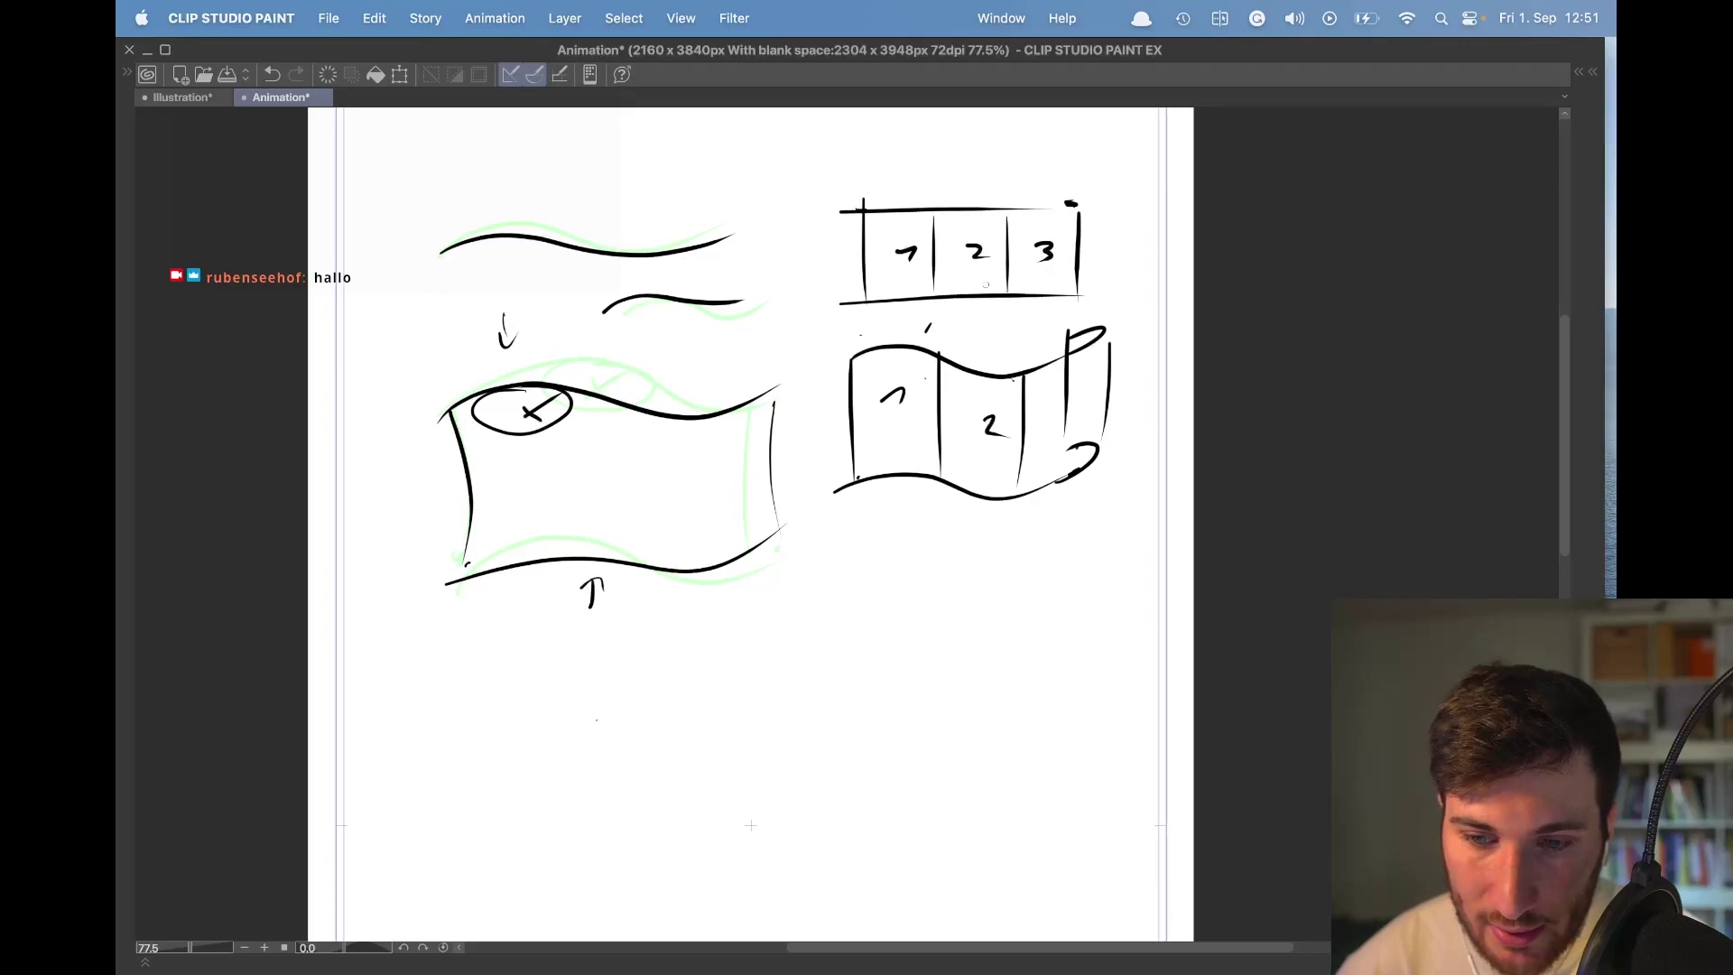
left_click_drag(1051, 398, 1052, 430)
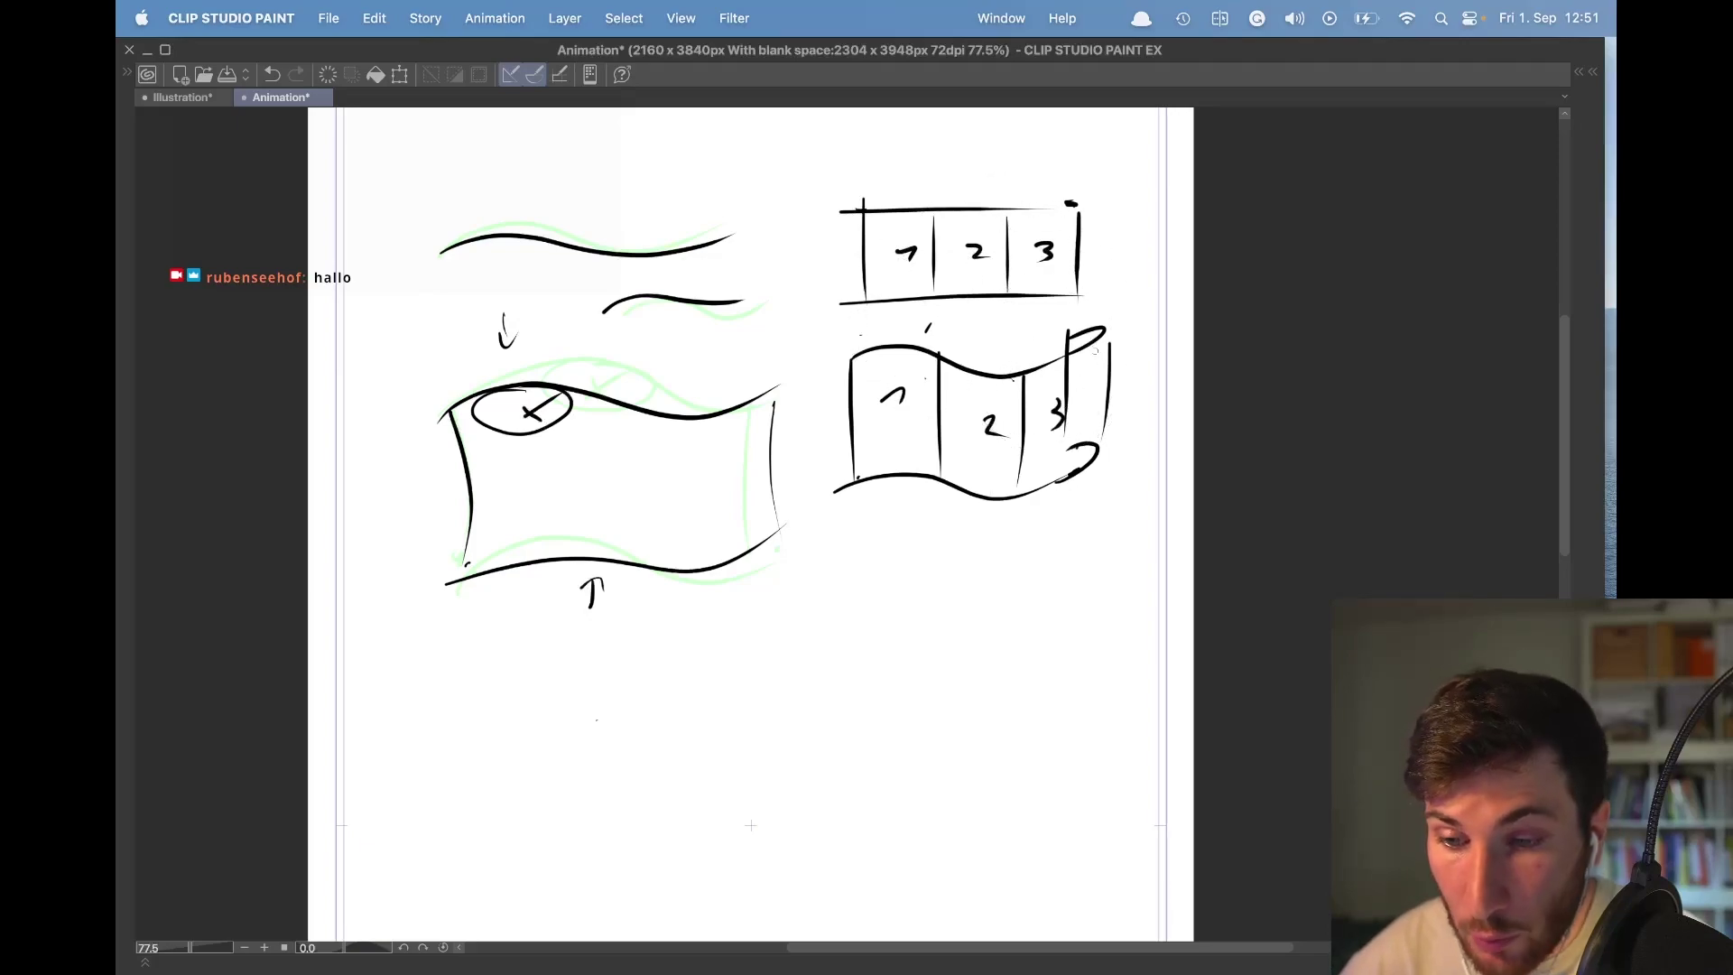
scroll(906, 503, "down", 2)
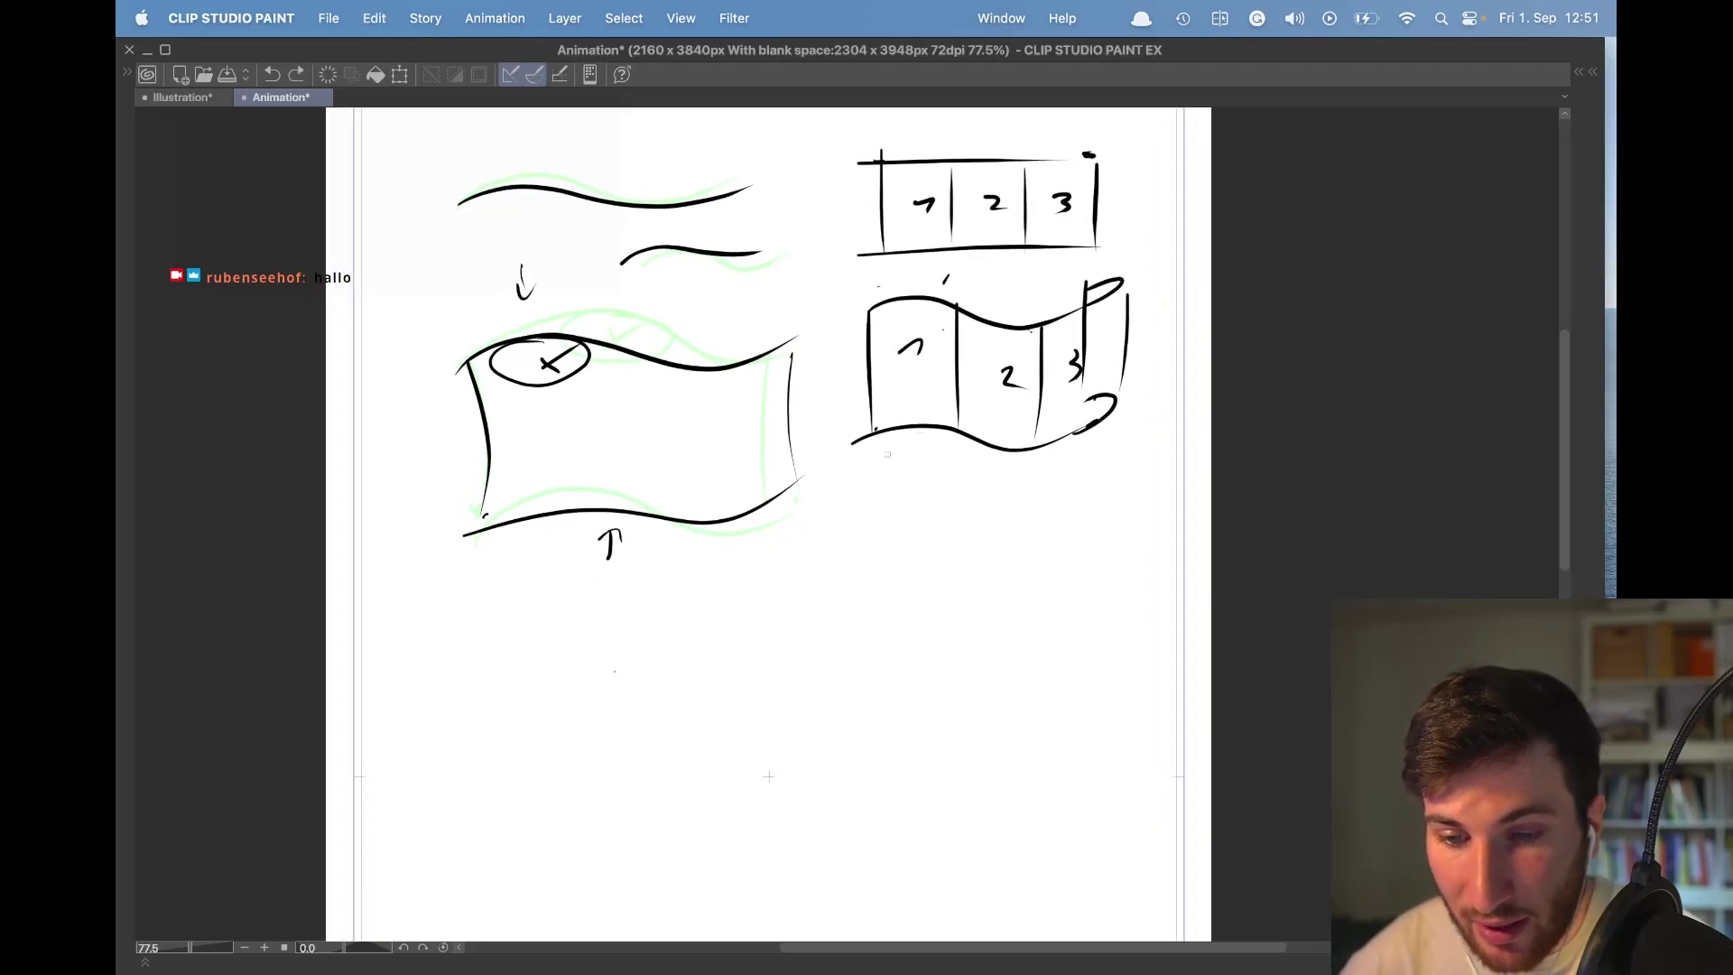
key("super+z")
mouse_move(888, 455)
left_mouse_down()
mouse_move(1029, 460)
mouse_move(874, 460)
mouse_move(1061, 462)
mouse_move(1027, 474)
left_mouse_up()
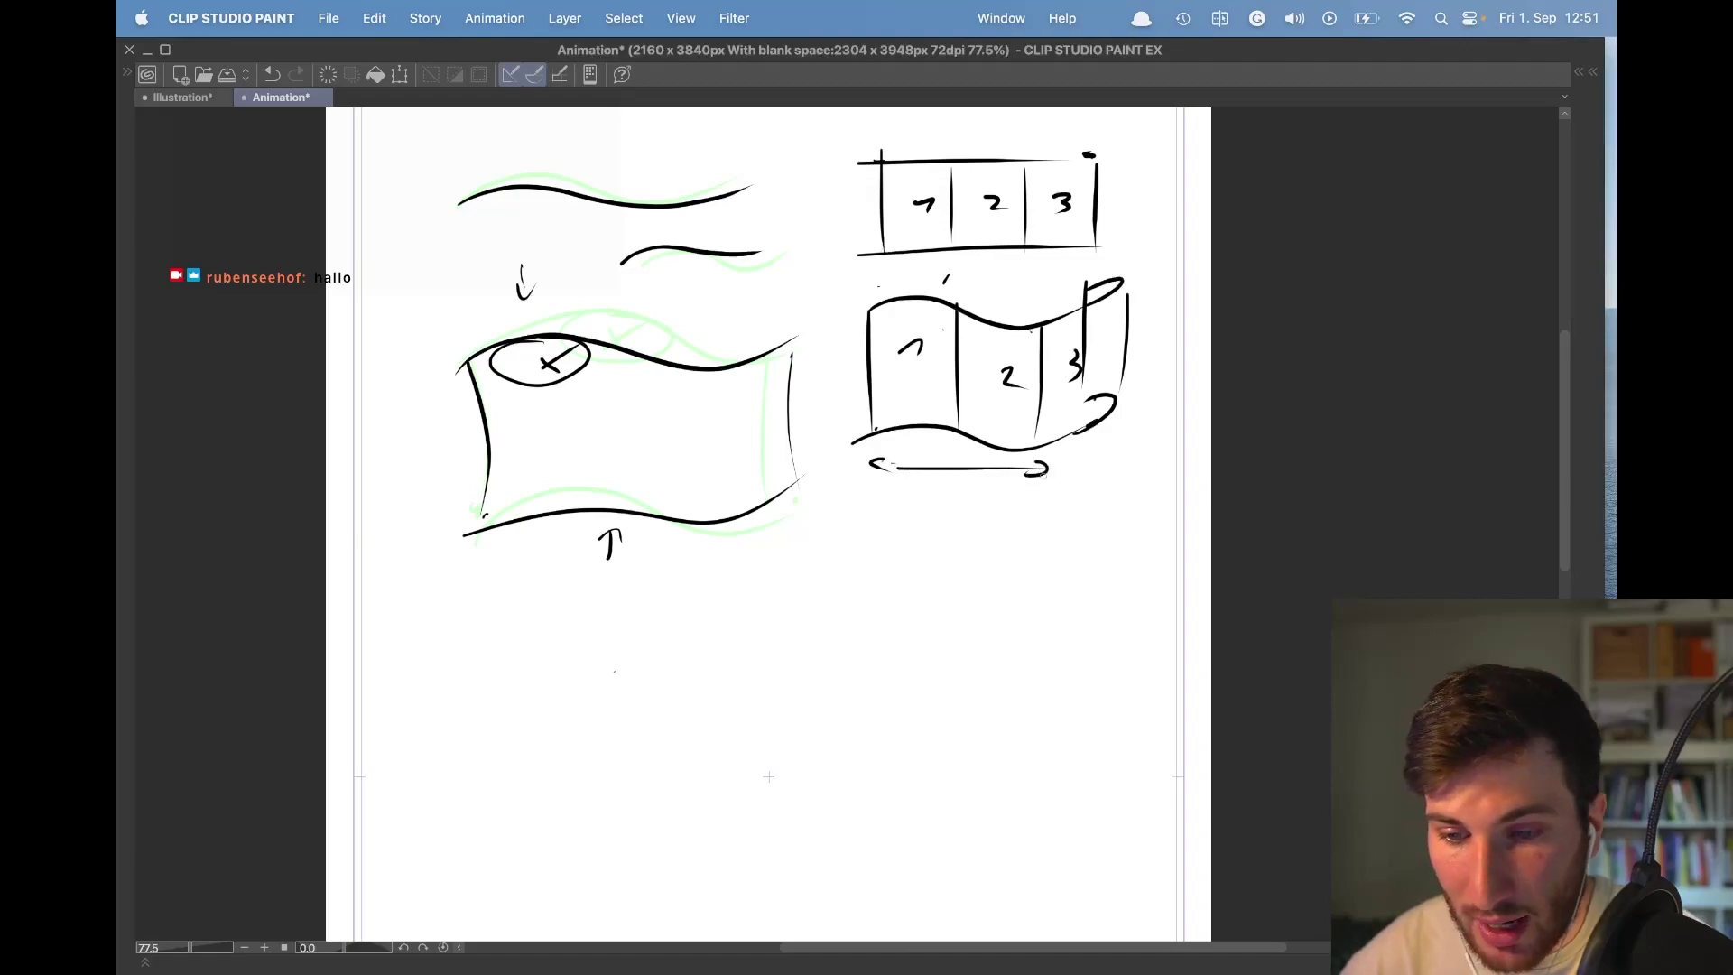
Sketch a third, shorter wavy rectangle below with section 1, a tightly curled end and its vertical fold lines.
scroll(767, 524, "down", 1)
scroll(768, 524, "right", 1)
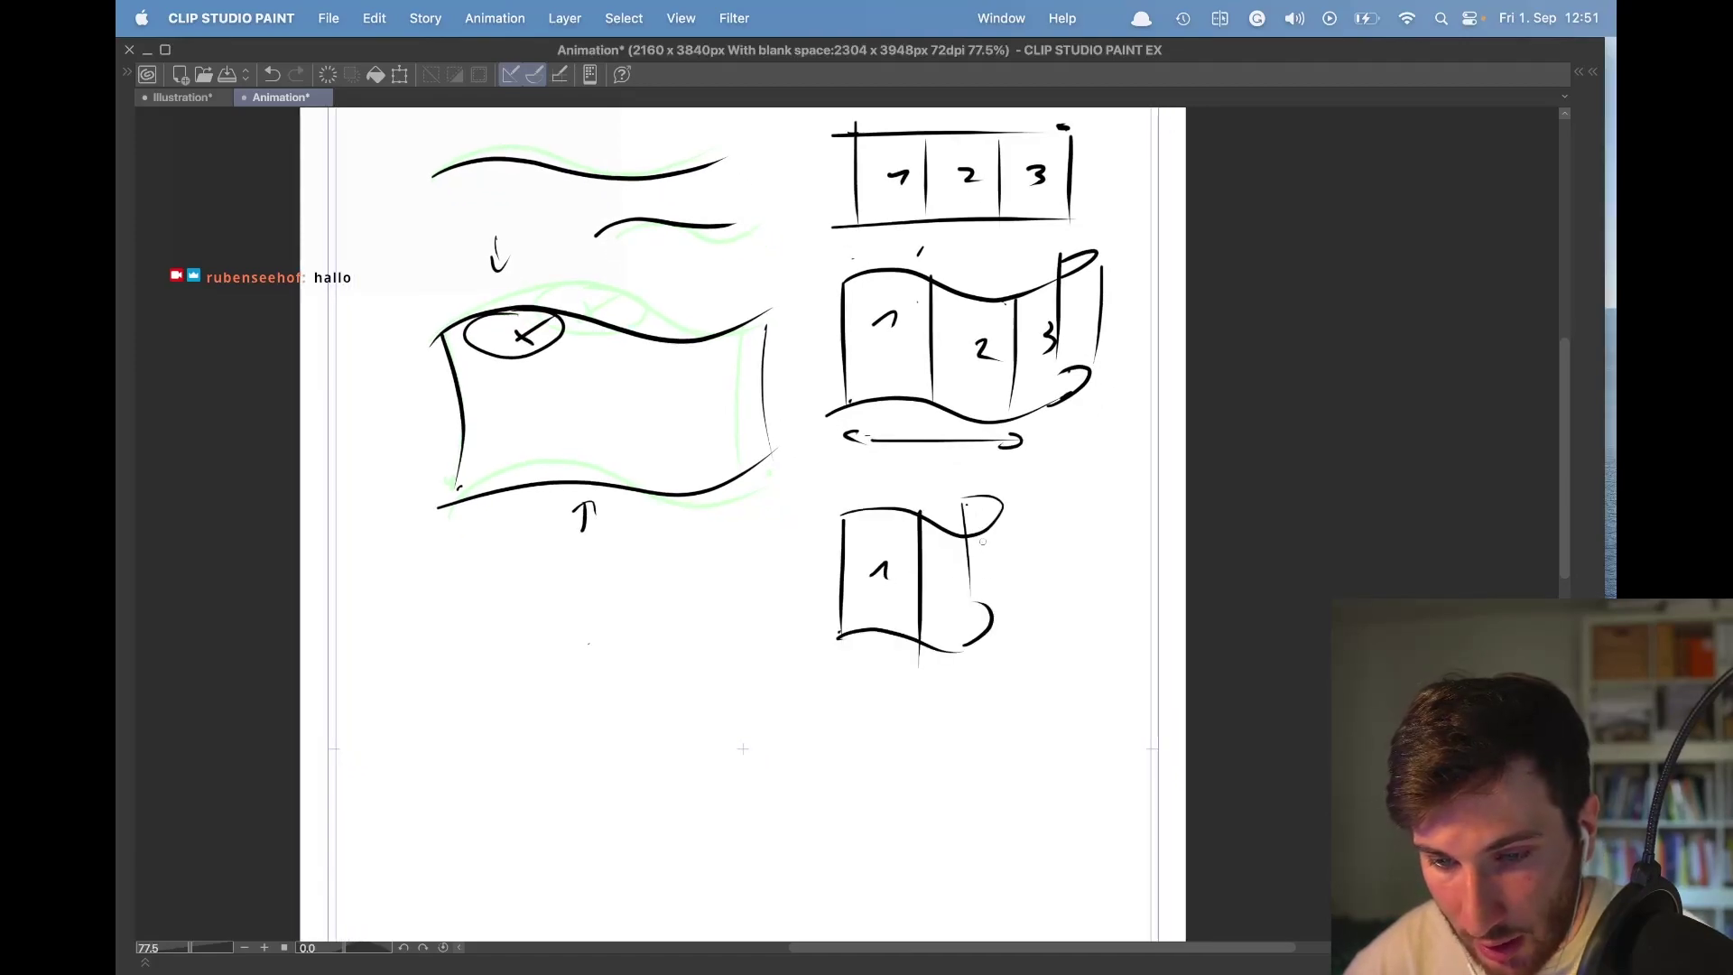
left_click_drag(983, 538, 983, 624)
left_click_drag(941, 578, 961, 596)
left_click_drag(1001, 497, 1004, 621)
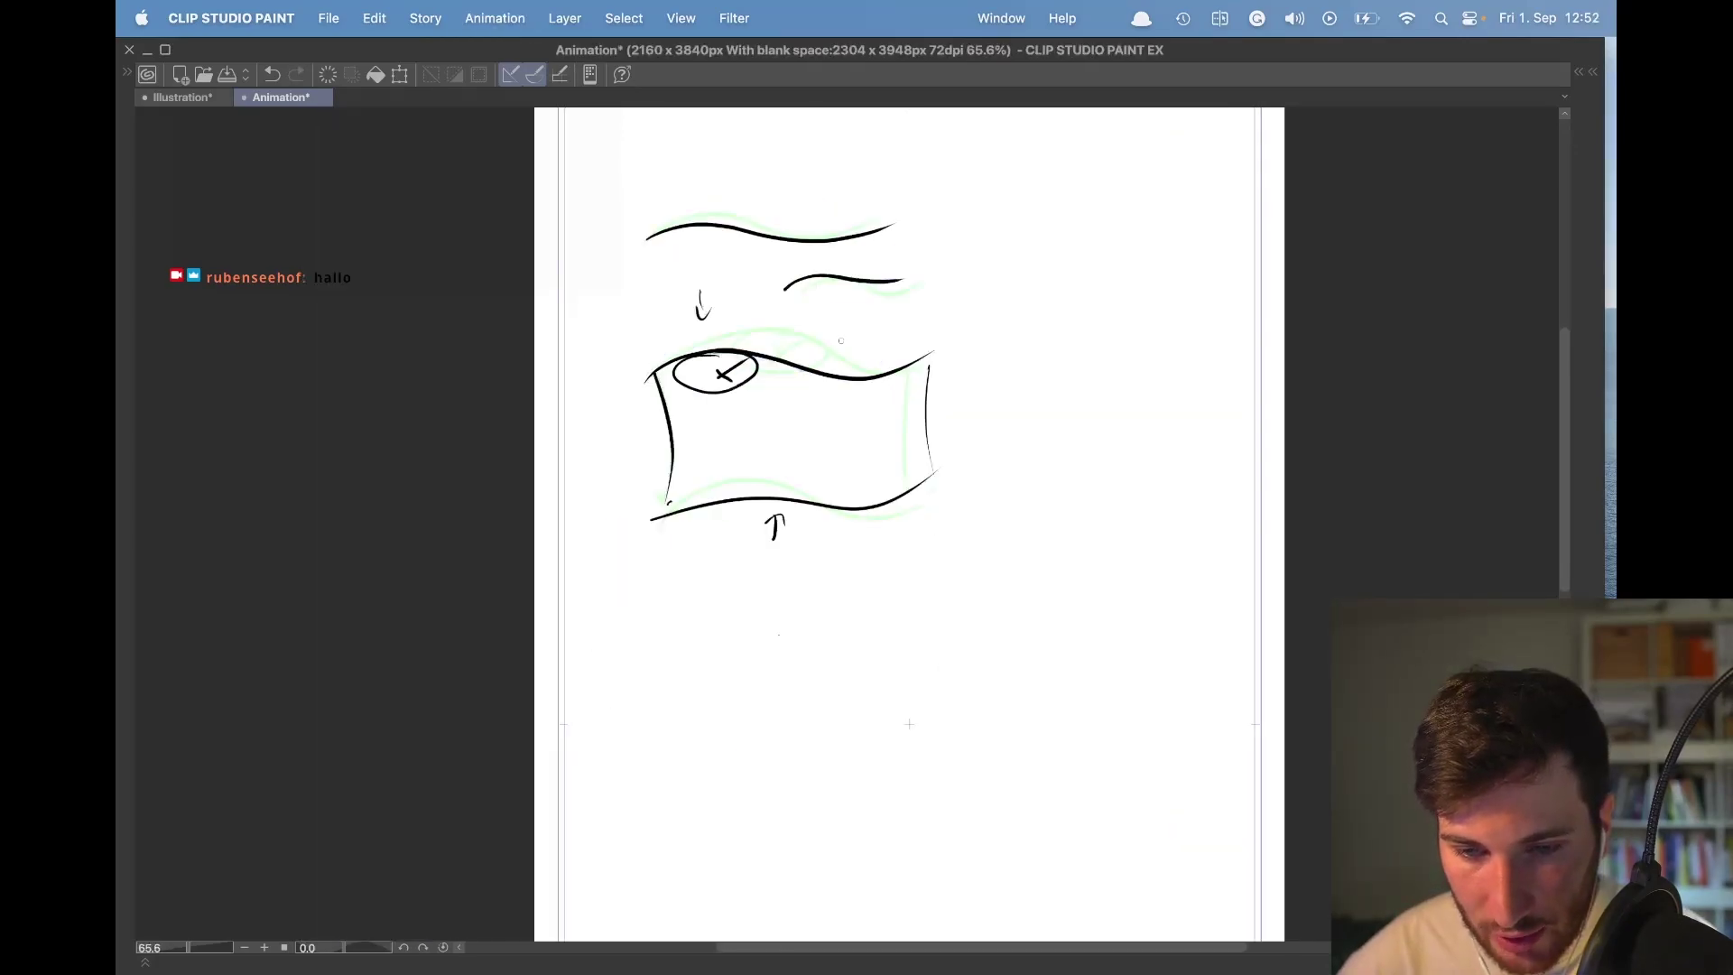
Draw the flag's left side and arched lower edge, hooked at its far end, on the third frame.
key("Right")
key("Right")
key("Right")
key("Right")
key("Right")
key("Right")
key("Right")
key("Right")
key("Right")
key("Right")
key("Right")
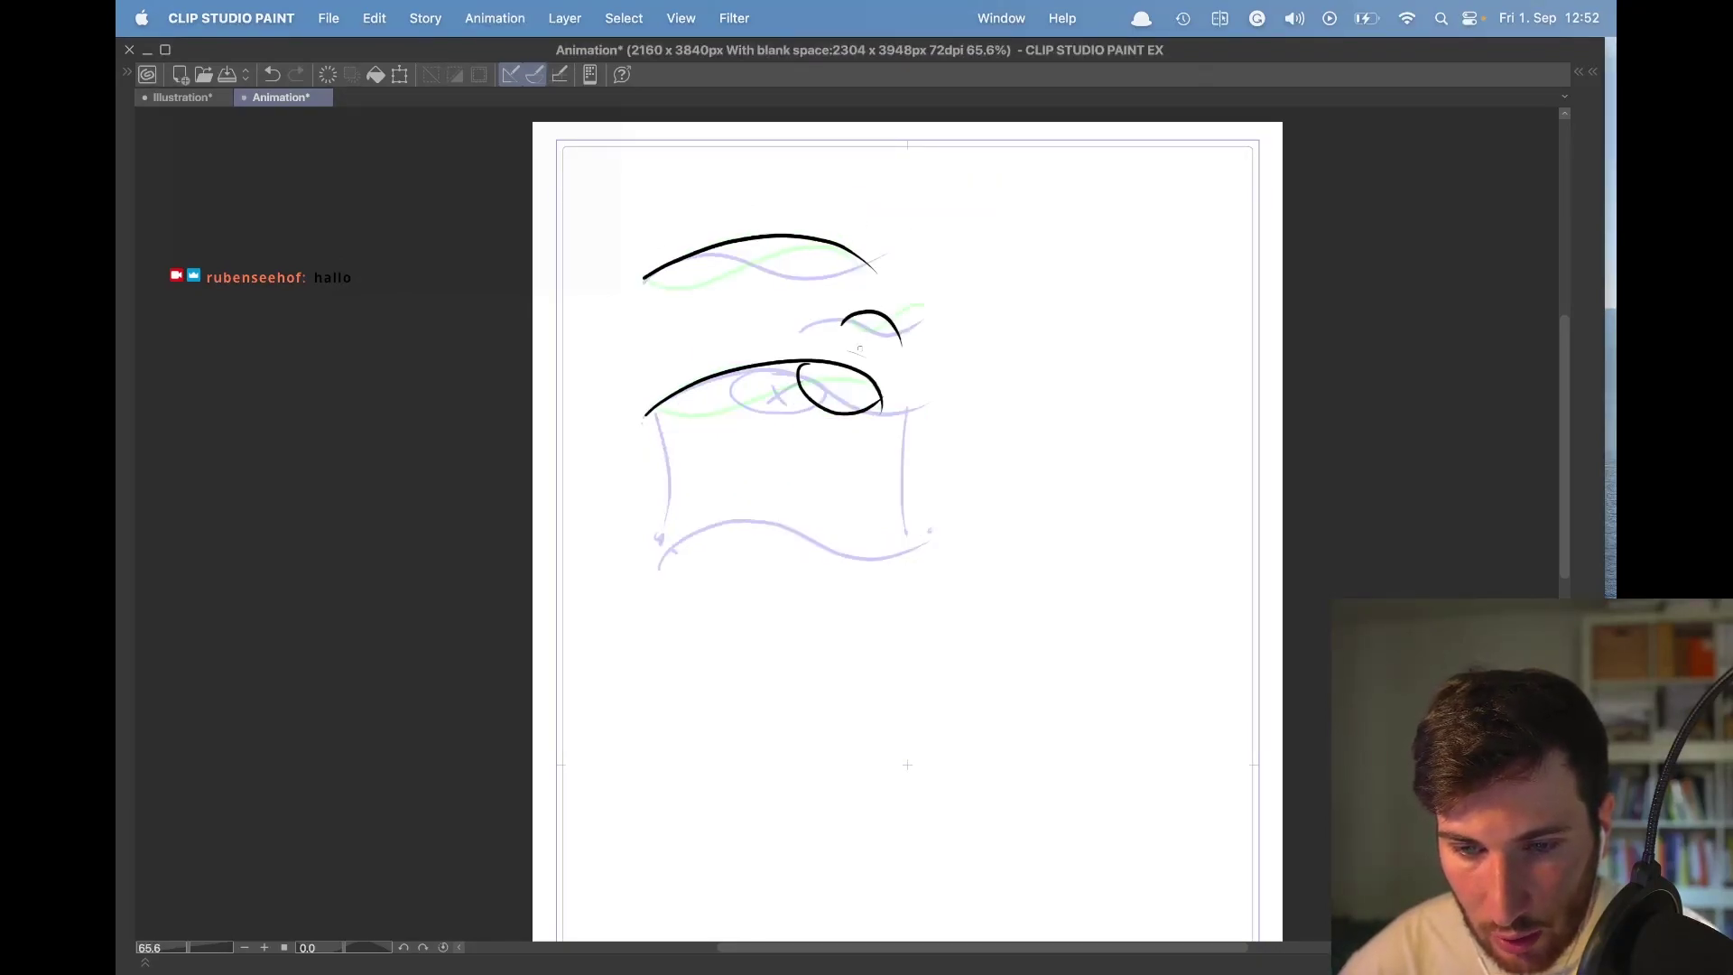
mouse_move(662, 415)
left_mouse_down()
mouse_move(675, 543)
mouse_move(863, 538)
left_mouse_up()
key("super+z")
mouse_move(664, 549)
left_mouse_down()
mouse_move(875, 516)
mouse_move(843, 558)
left_mouse_up()
key("super+z")
Draw the third frame's right flag edge and the fold line curling back from its lower corner.
left_click_drag(880, 412, 884, 466)
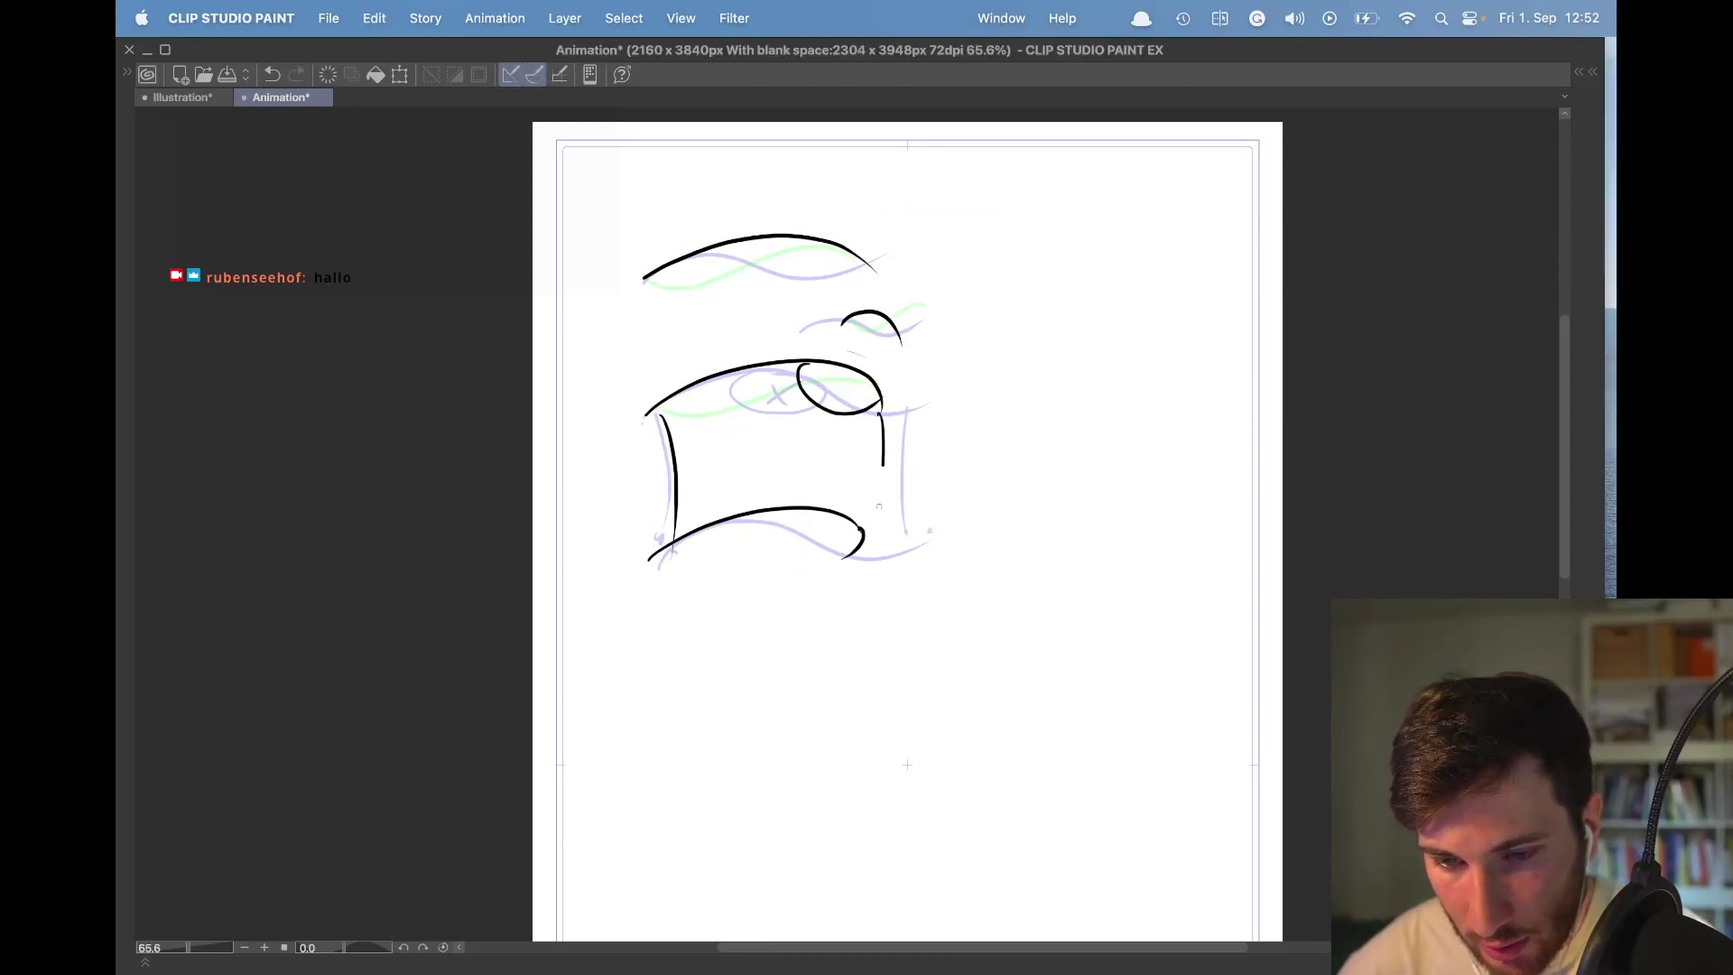
key("cmd+z")
left_click_drag(859, 529, 808, 572)
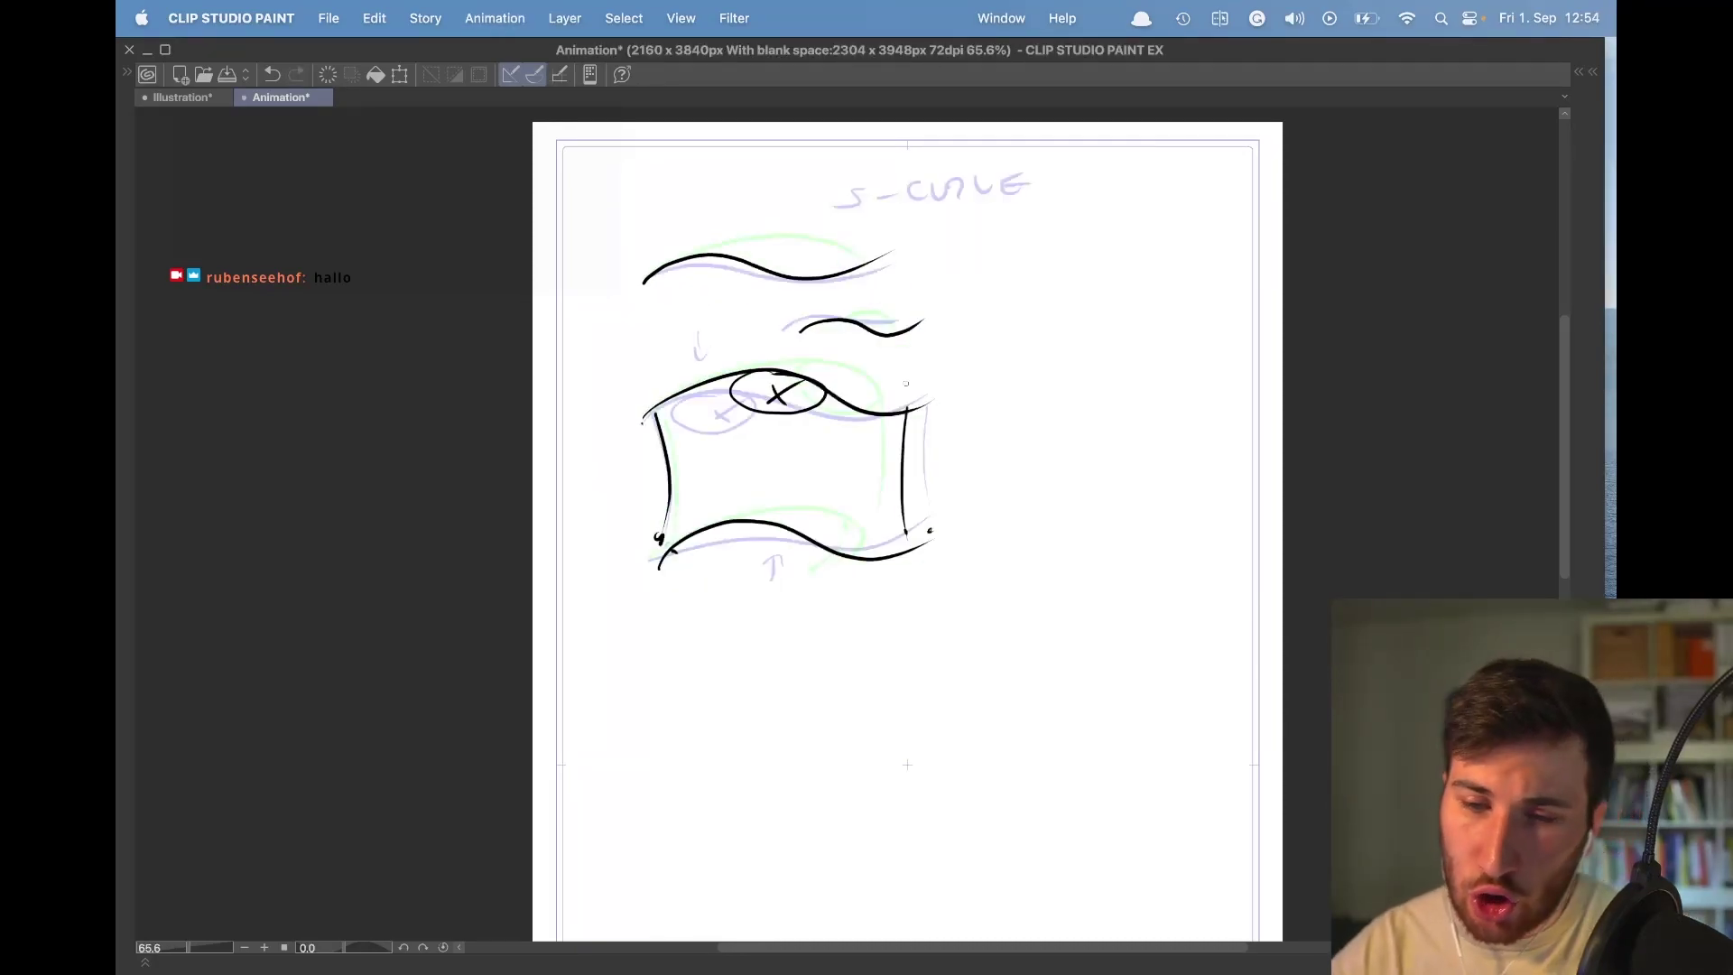
Flip through all flag frames with the onion skin shown to examine how the outline moves between frames.
key("period")
key("period")
key("period")
key("period")
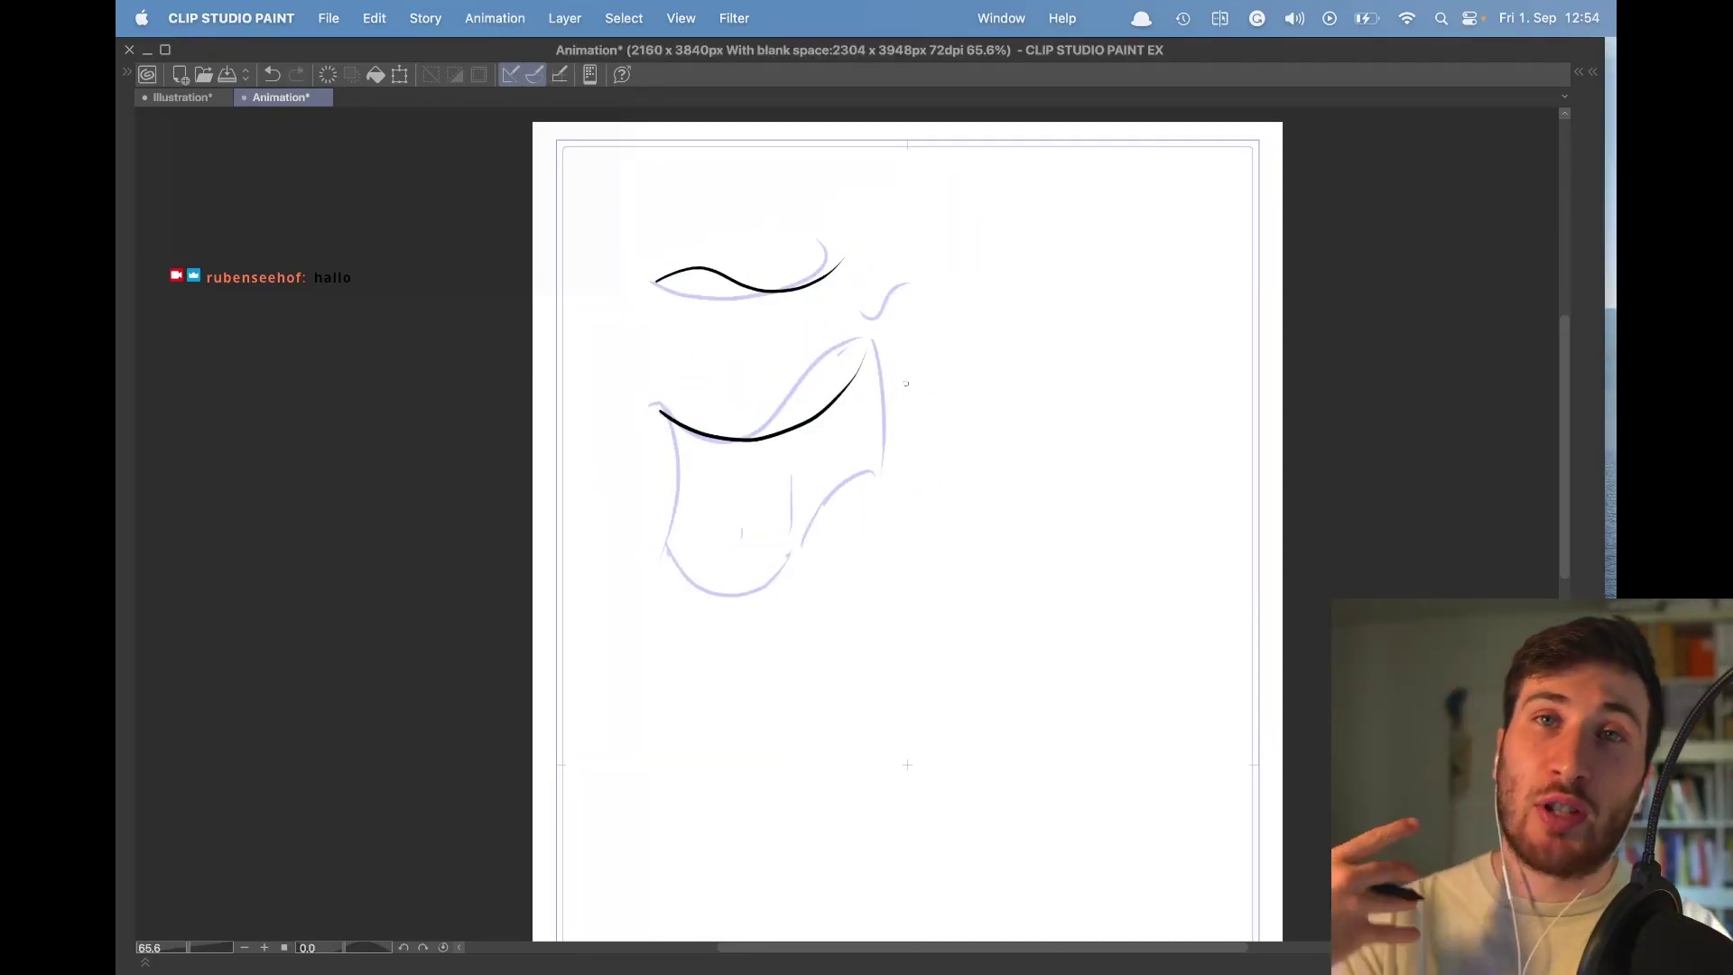
key("period")
key("period")
key("period")
key("period")
key("period")
key("period")
key("period")
key("period")
key("period")
key("period")
key("period")
key("period")
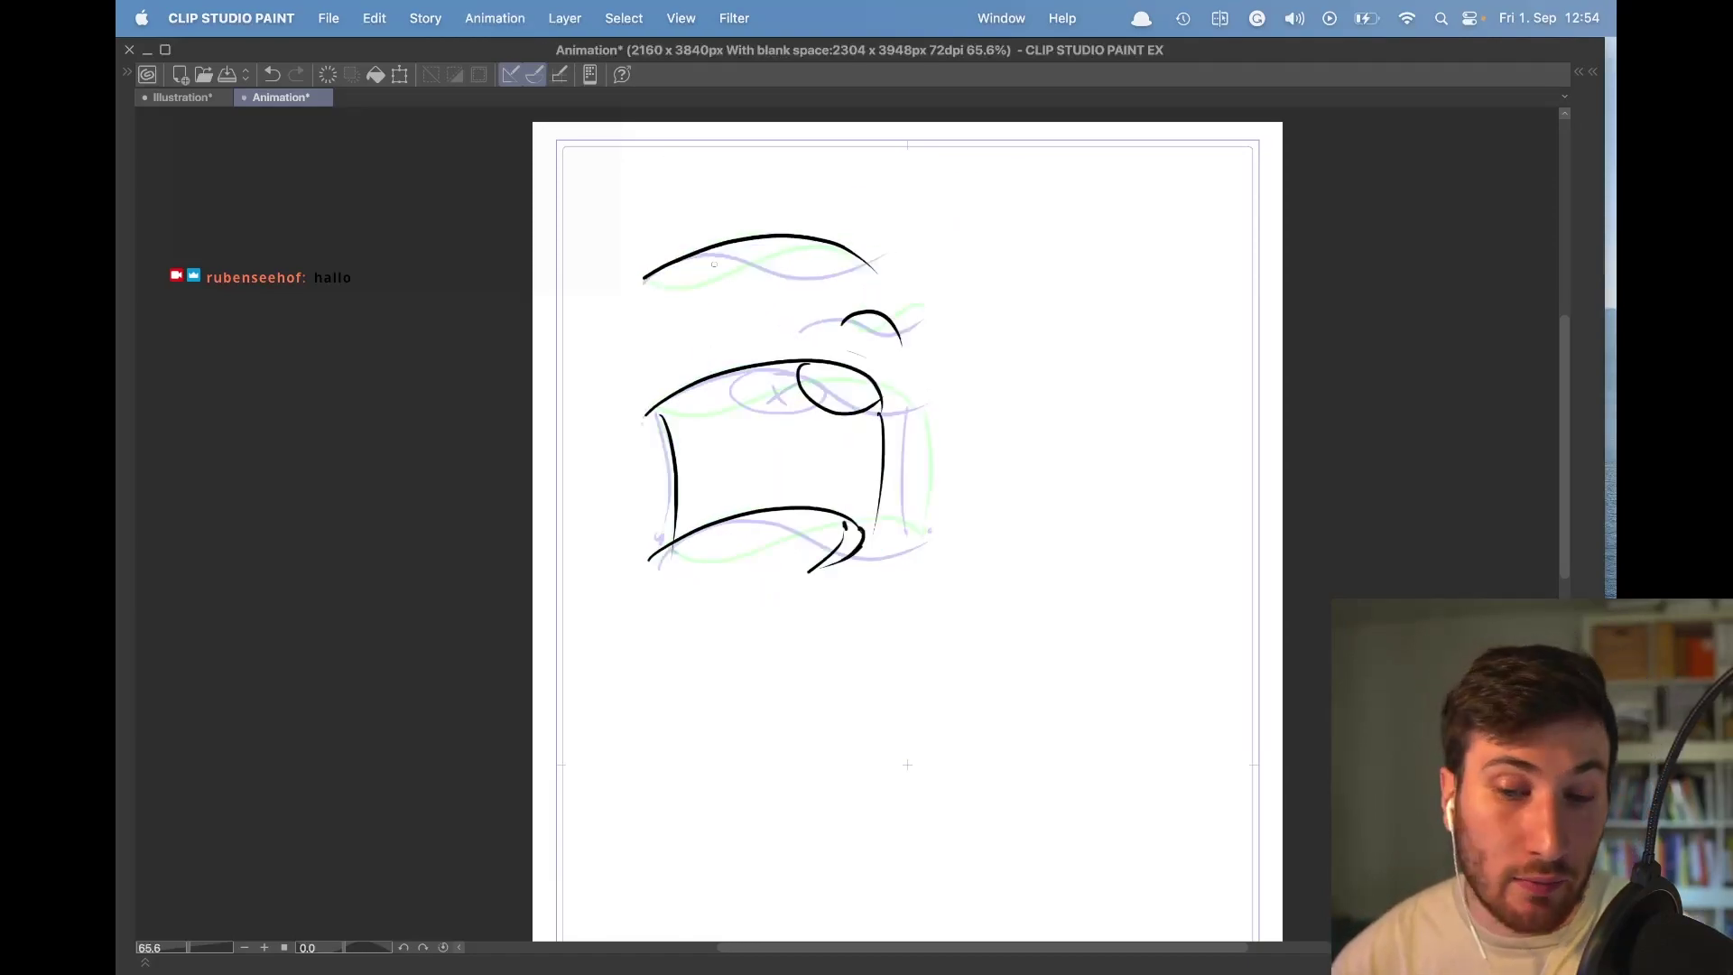
key("comma")
key("comma")
key("comma")
key("comma")
key("Right")
key("Right")
key("Right")
key("Right")
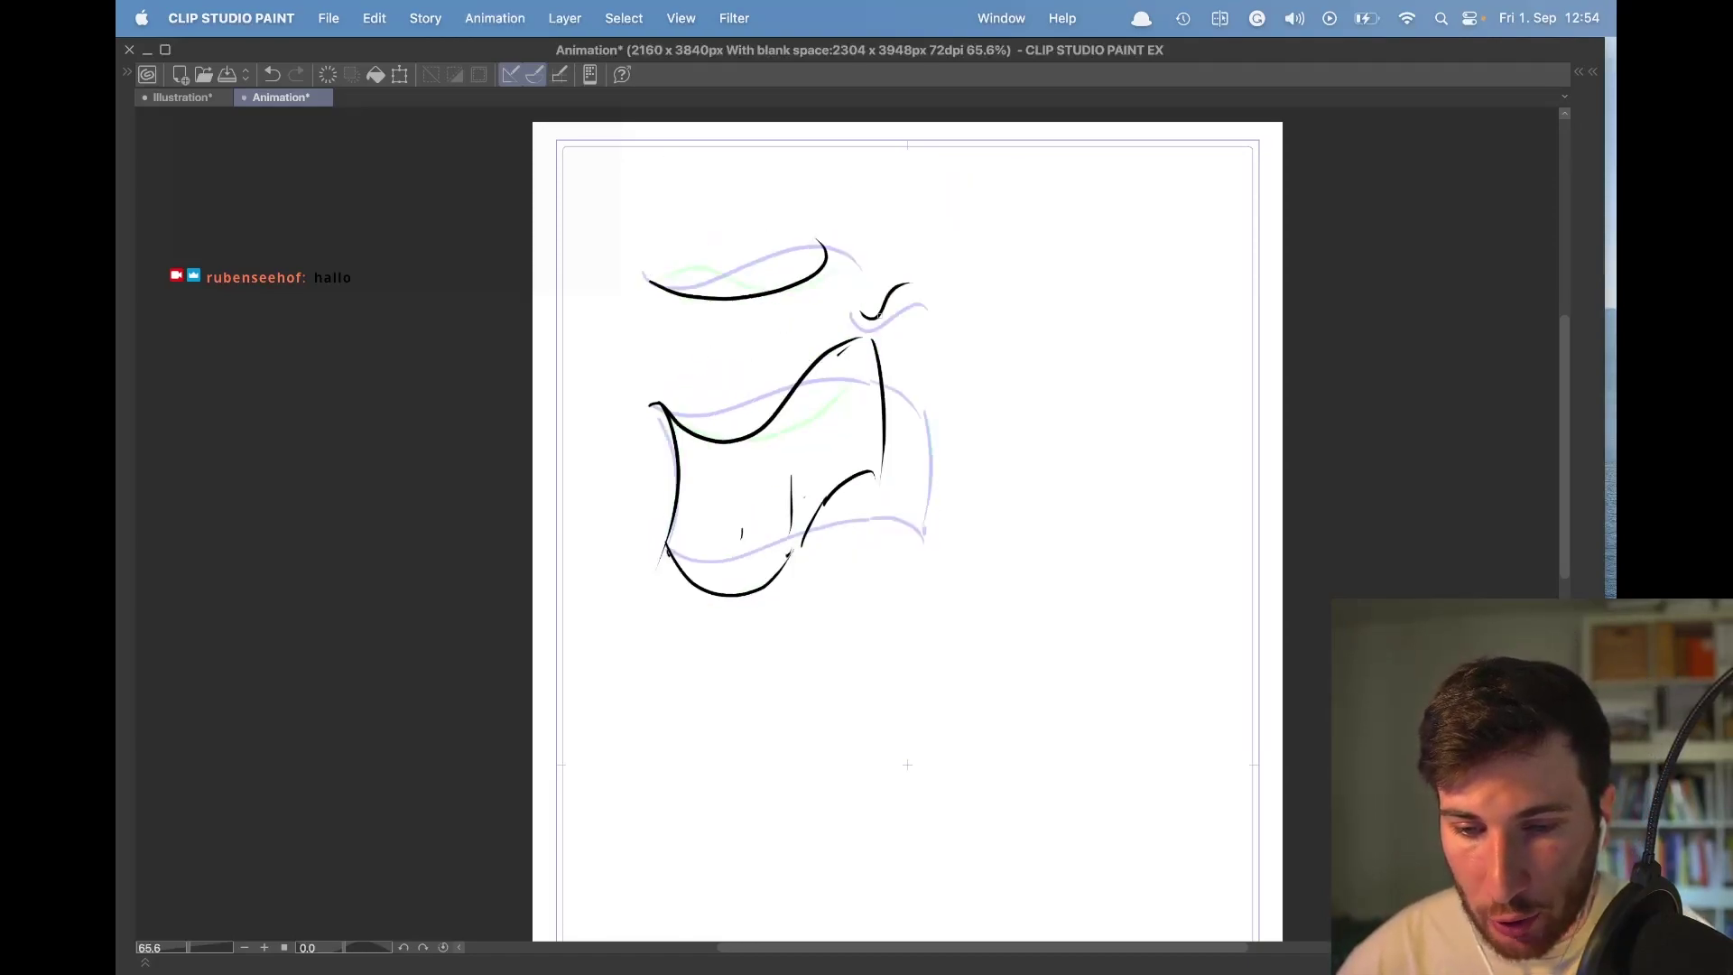
Step through the flag frames with the onion skin hidden to check the movement of the outlines.
key("Right")
key("Right")
key("Right")
key("Right")
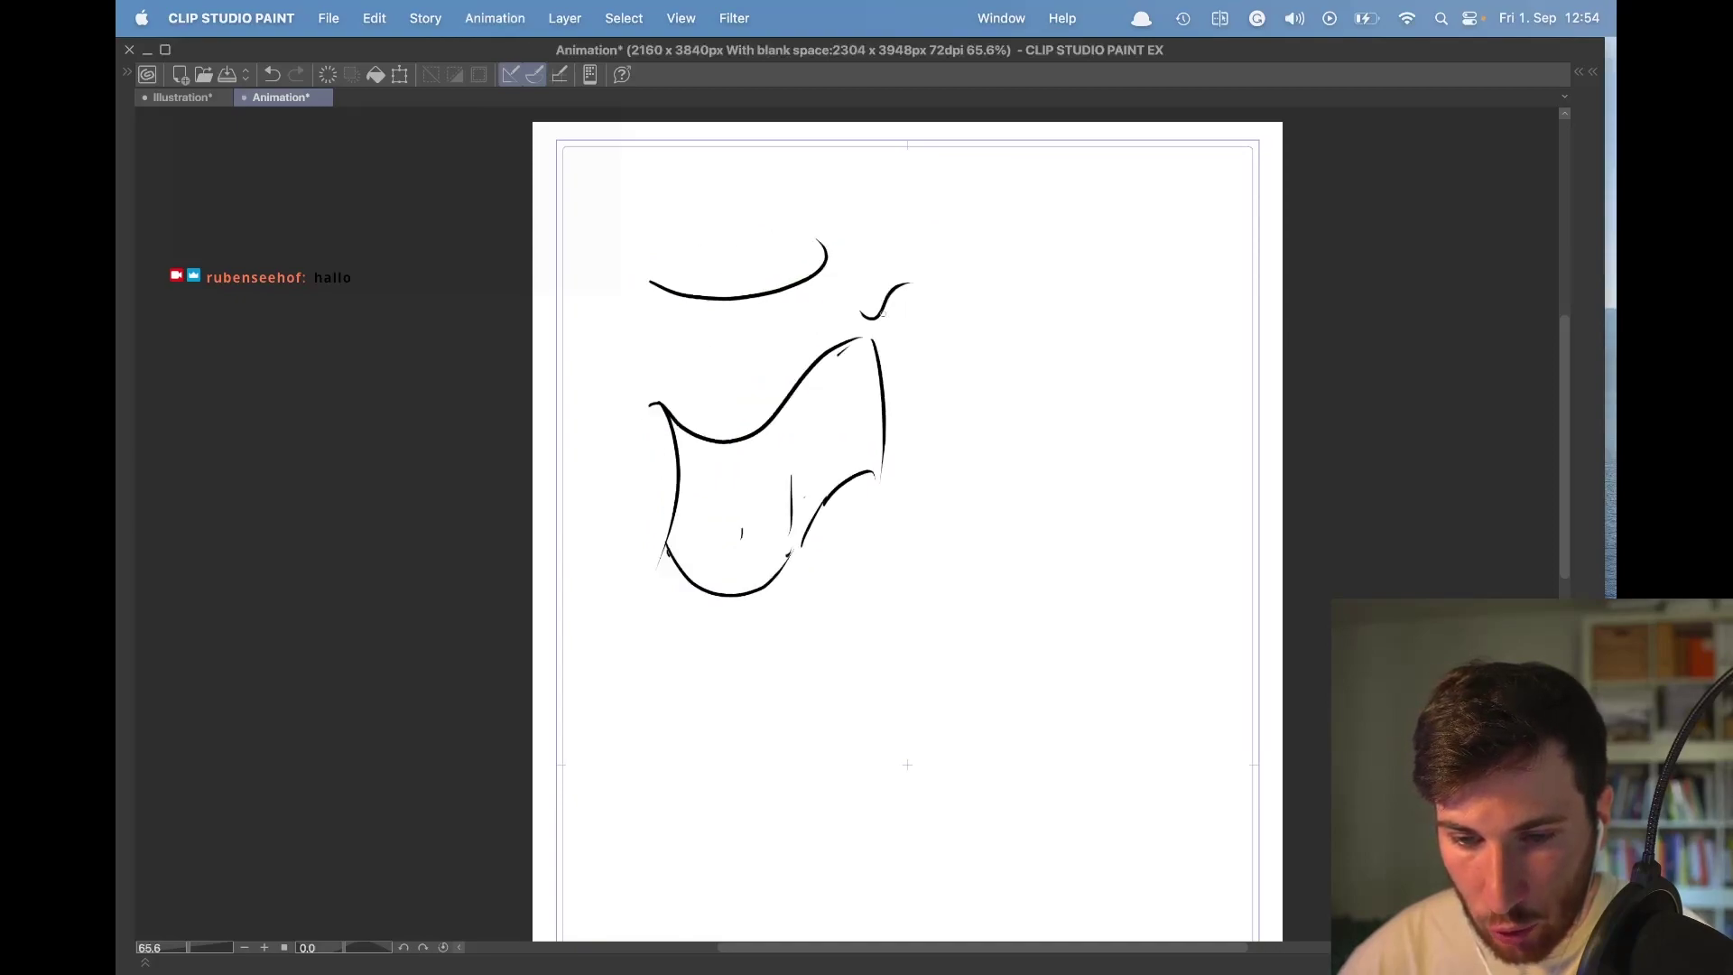
key("Right")
key("Right")
key("Right")
key("Right")
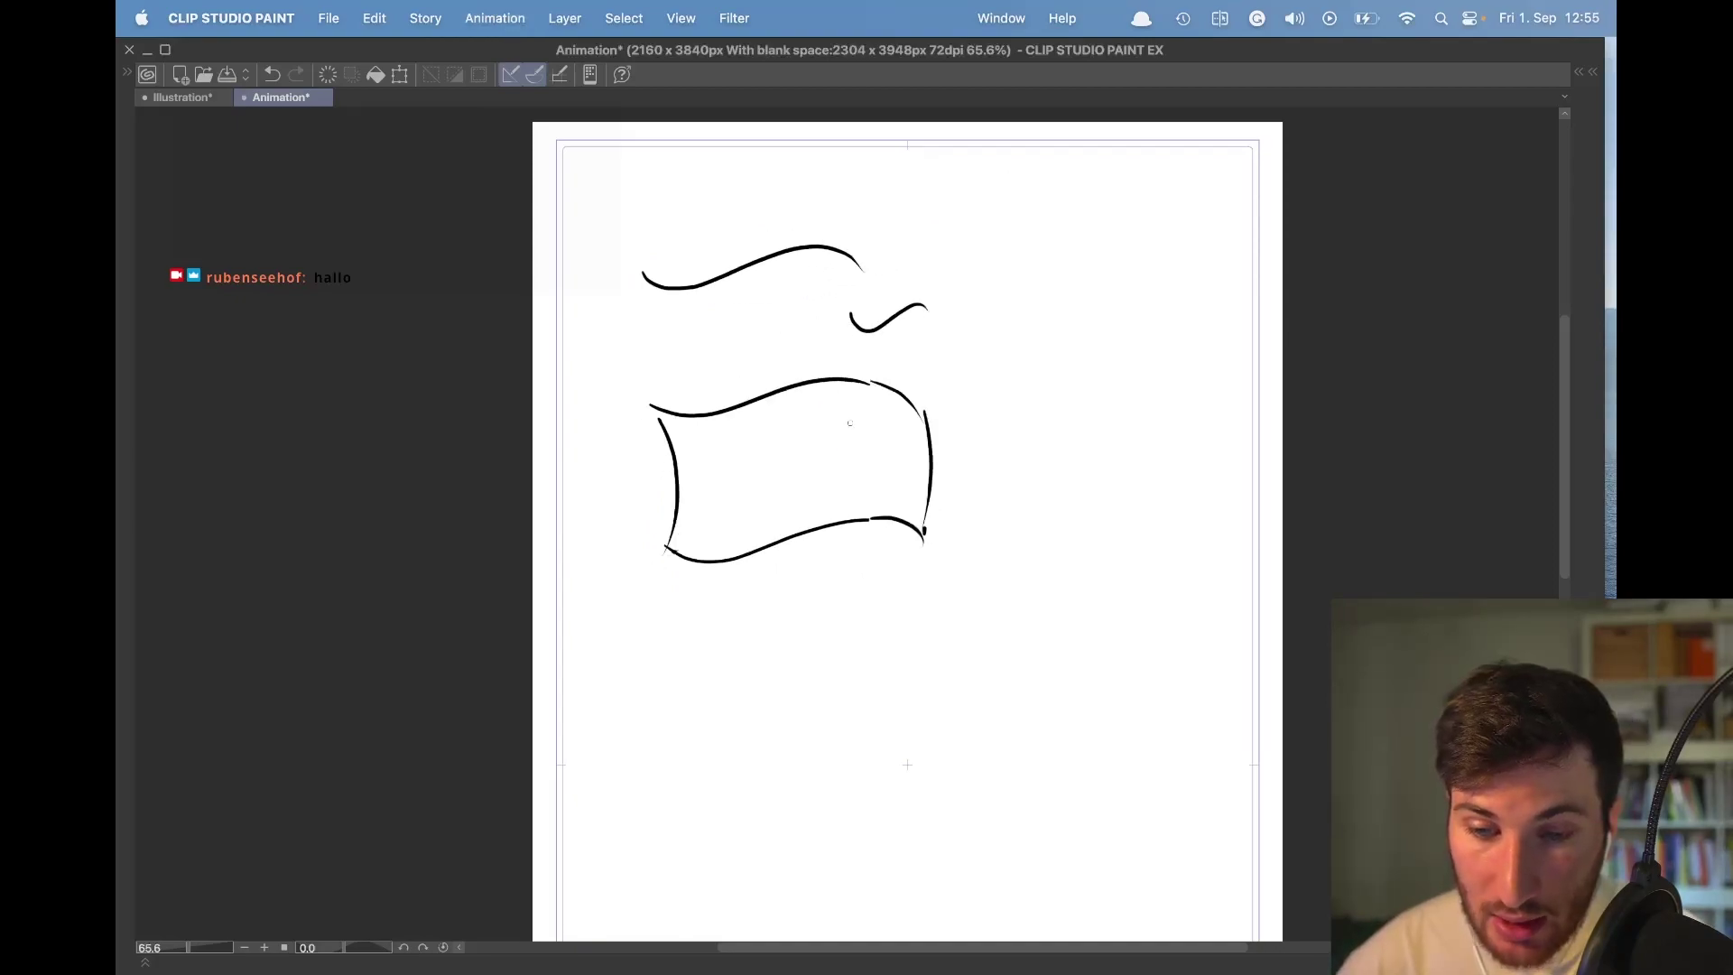
key("Right")
key("Right")
key("Left")
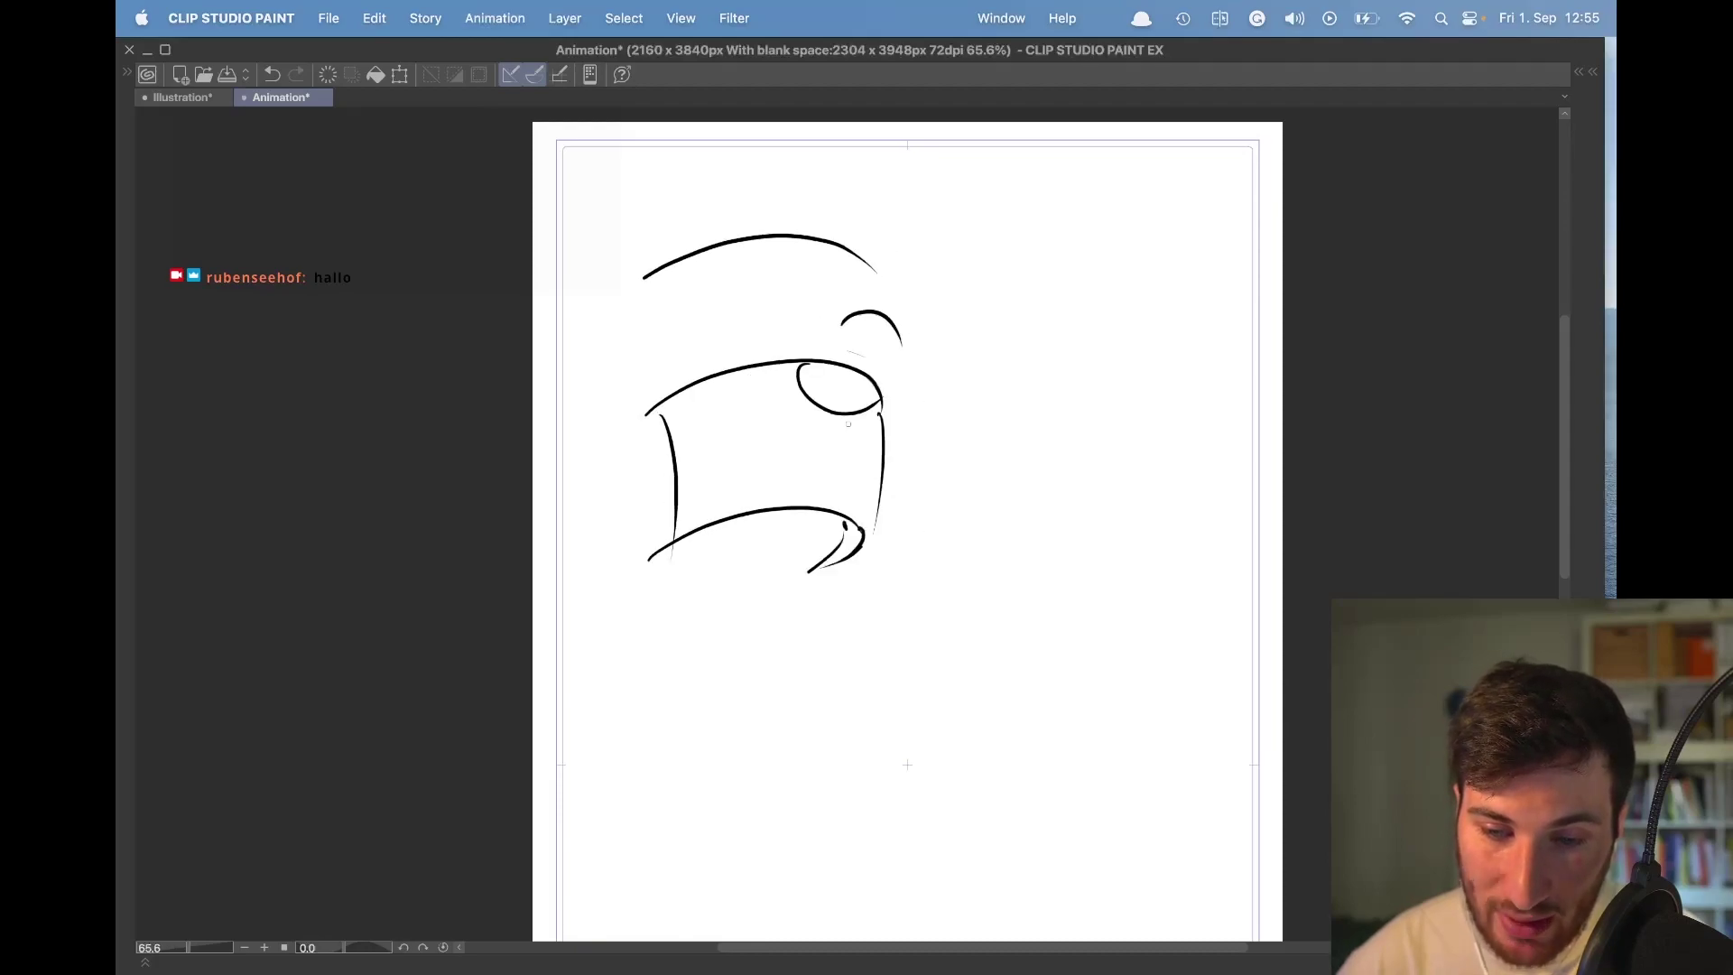
key("Right")
key("Right")
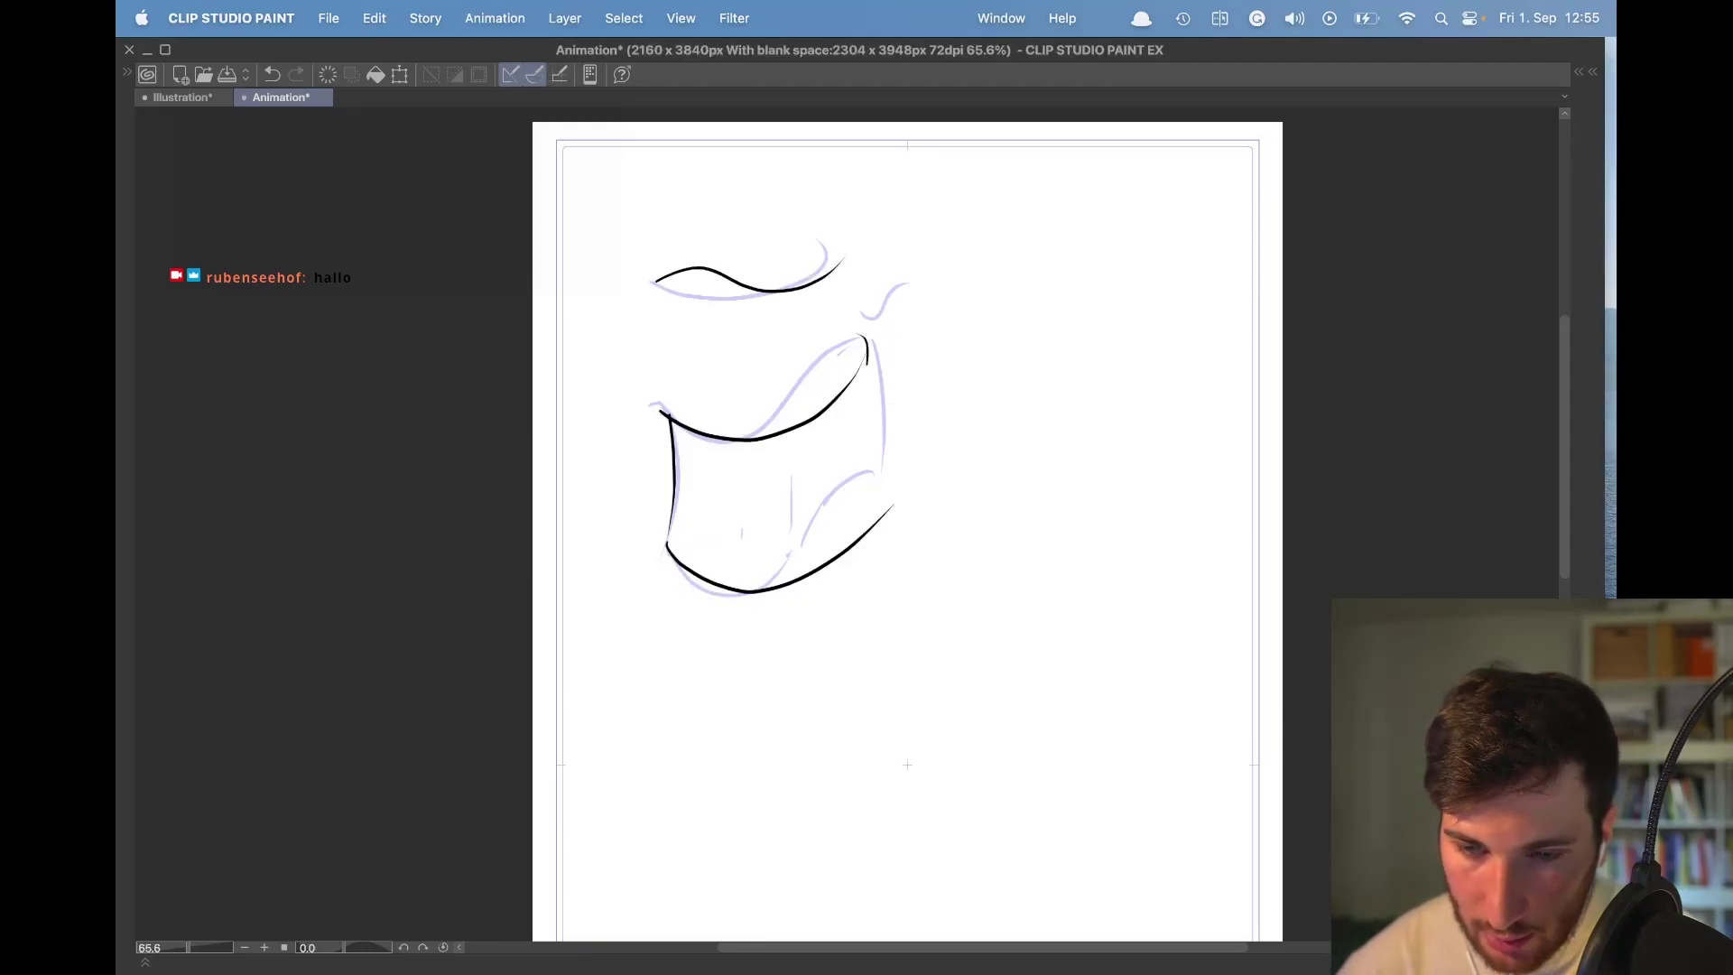
Redraw the right edge of the last frame's flag as a curved side below its folded upper corner, and check neighbouring frames.
key("super+z")
key("Left")
key("Right")
left_click_drag(867, 317, 901, 467)
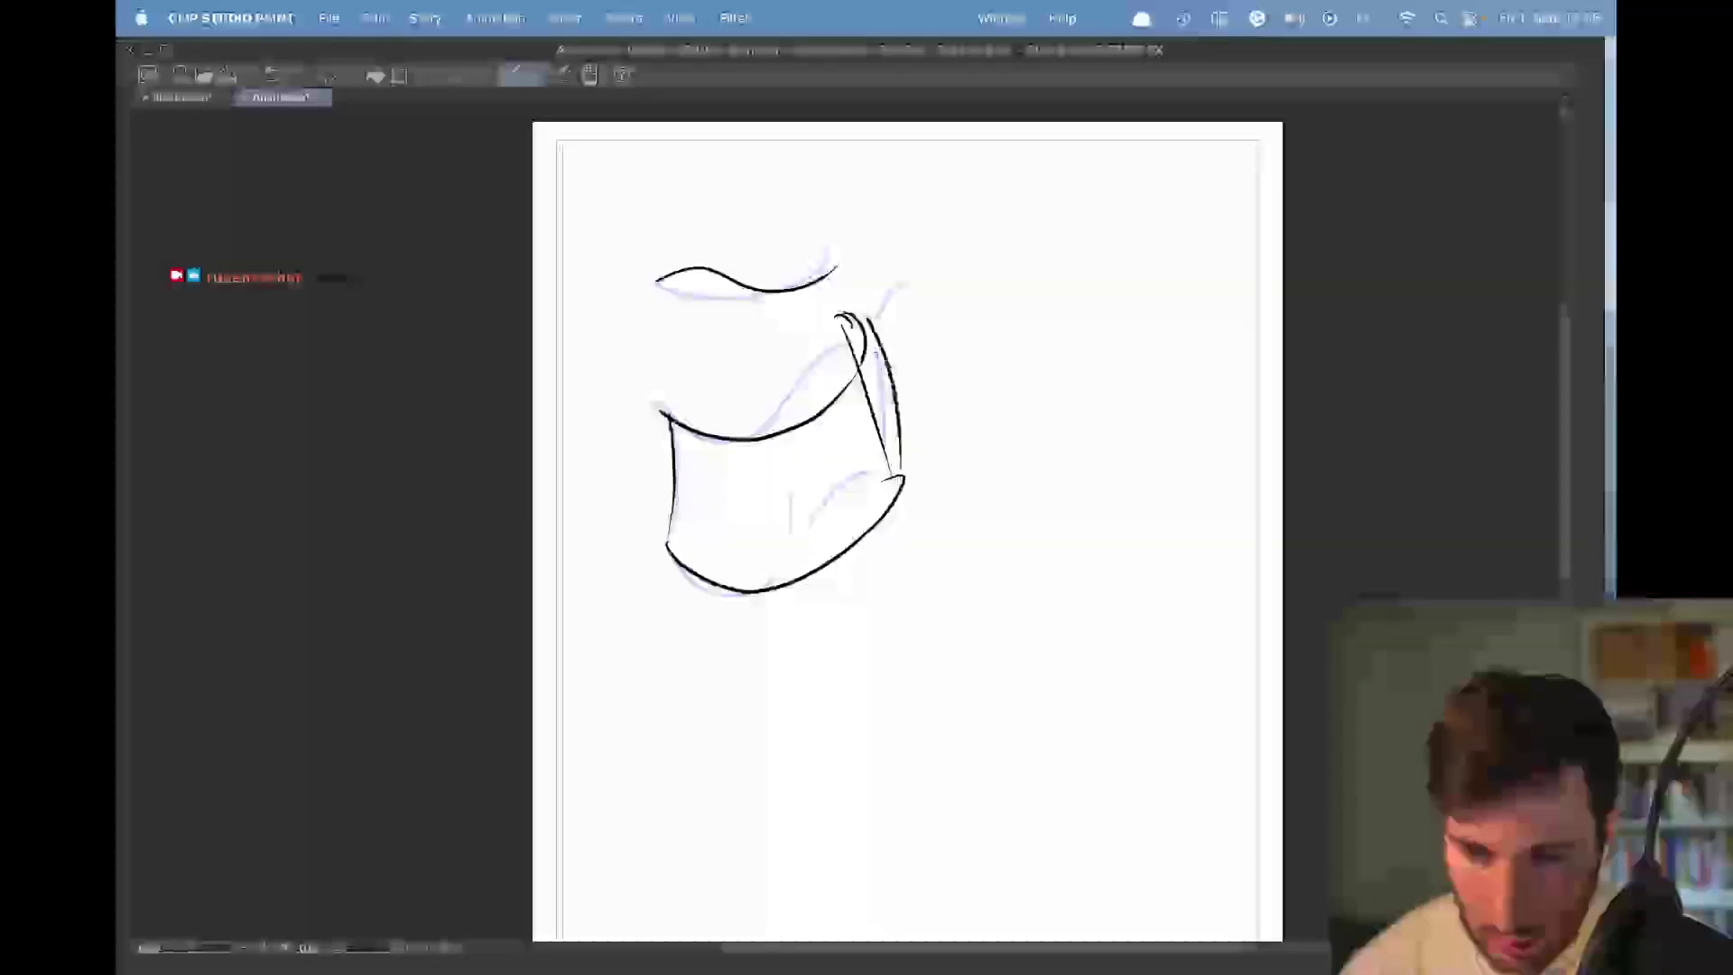
key("super+z")
left_click_drag(865, 318, 902, 474)
key("super+z")
key("Left")
key("Left")
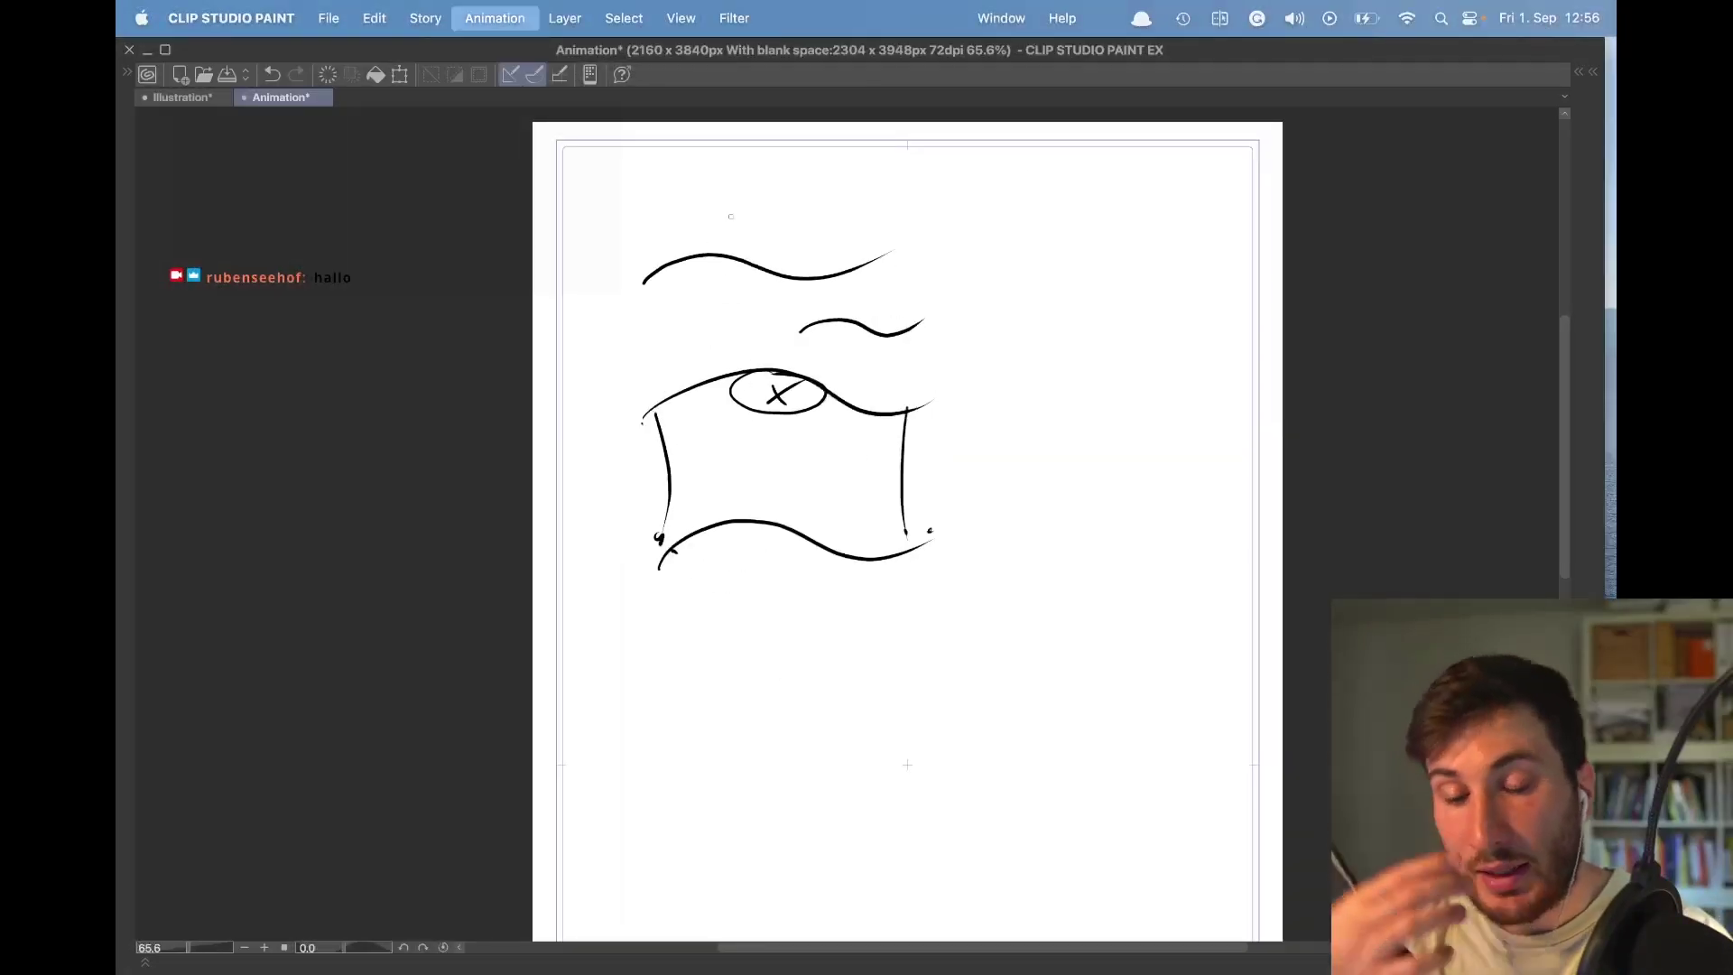
Switch to Safari to check the waving flag reference, and return to Clip Studio Paint.
key("super+Tab")
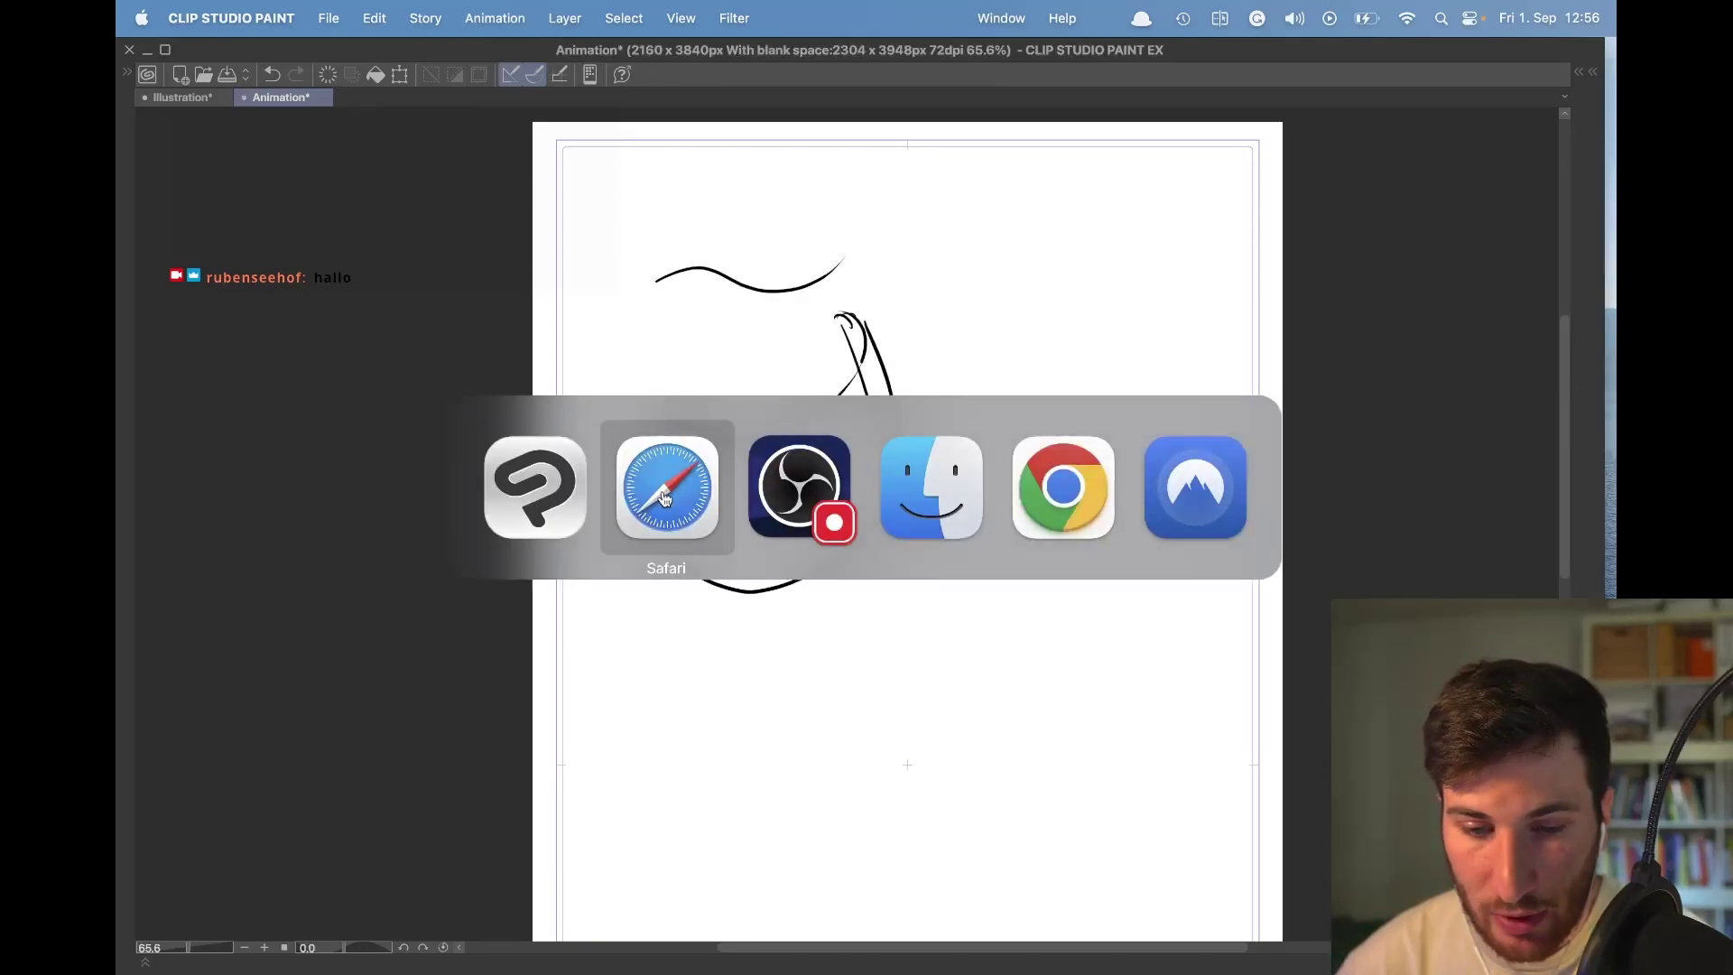
left_click(664, 499)
key("super+Tab")
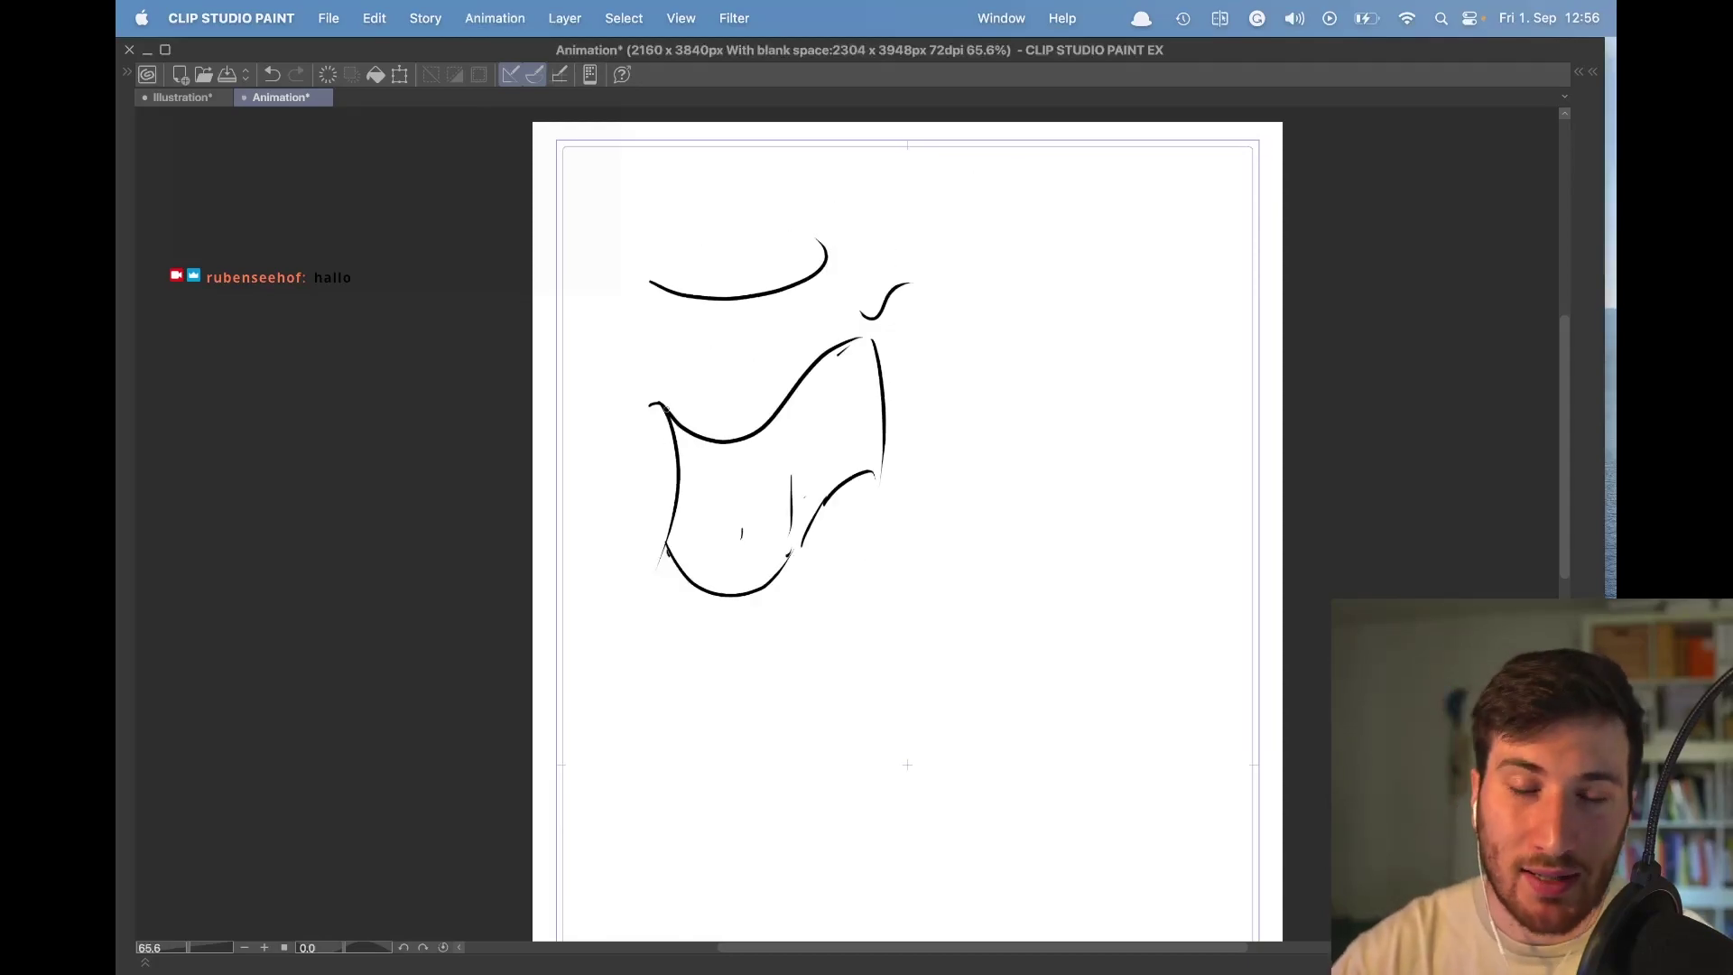
Step back through the frames to the second one to examine the flag outlines and the cross lines inside them.
key("Left")
key("Left")
key("Left")
key("Left")
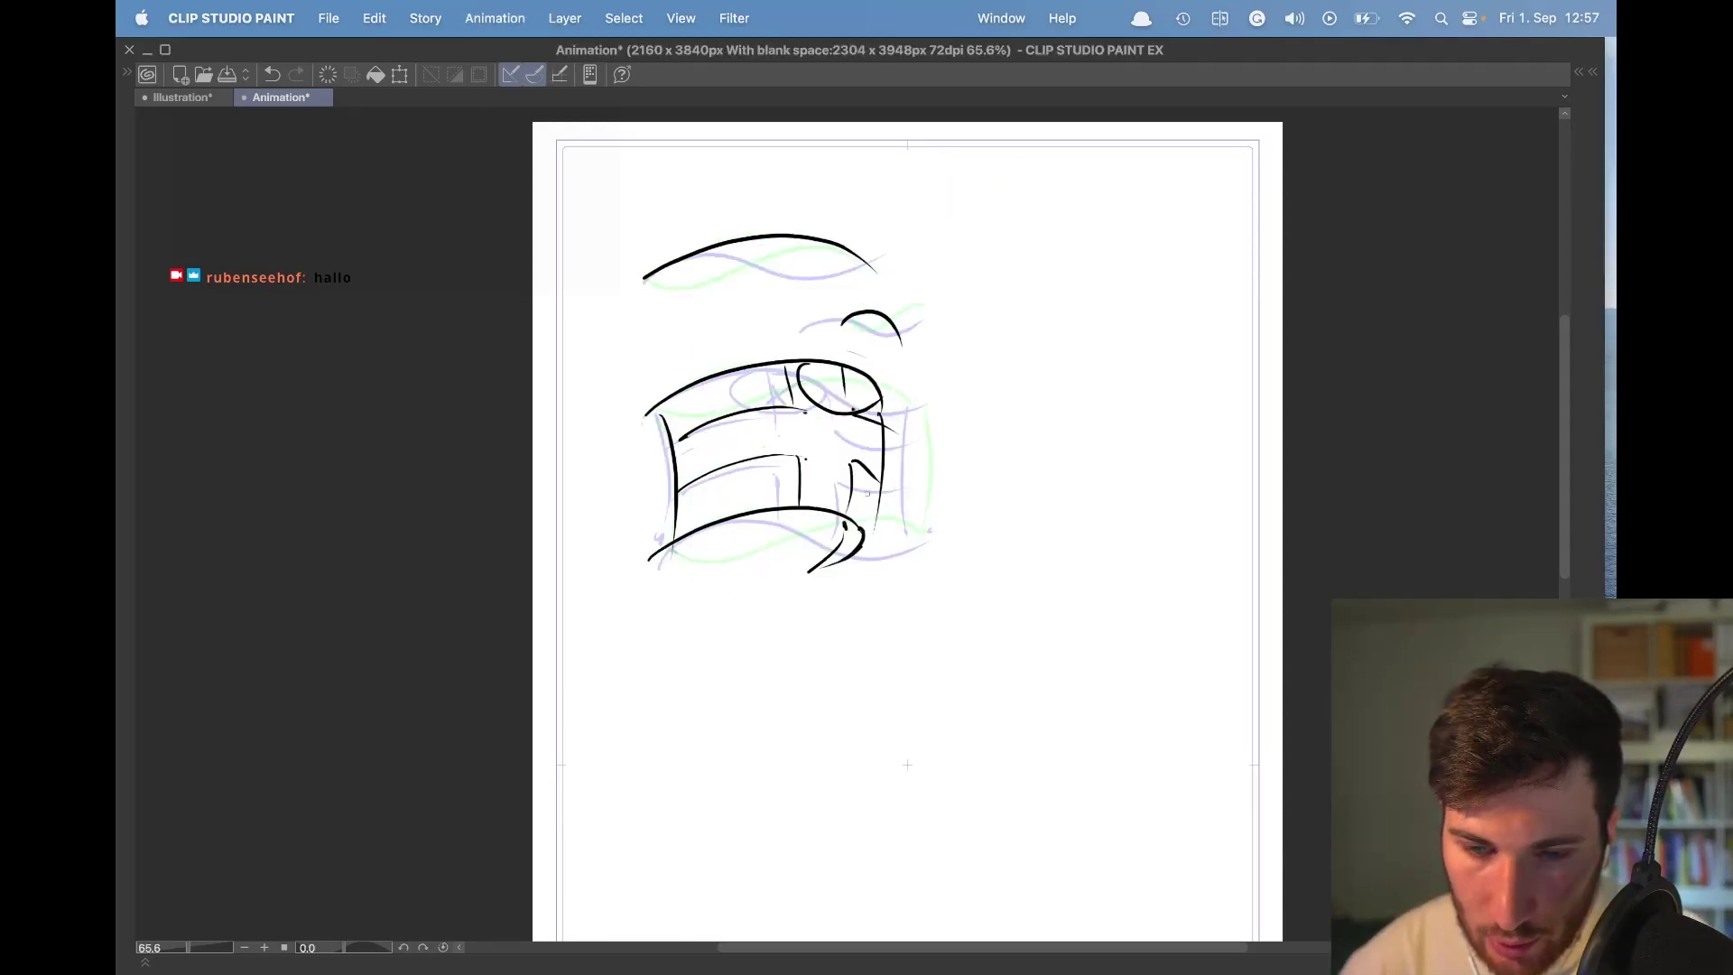
key("Left")
key("Left")
key("Left")
key("Right")
key("Right")
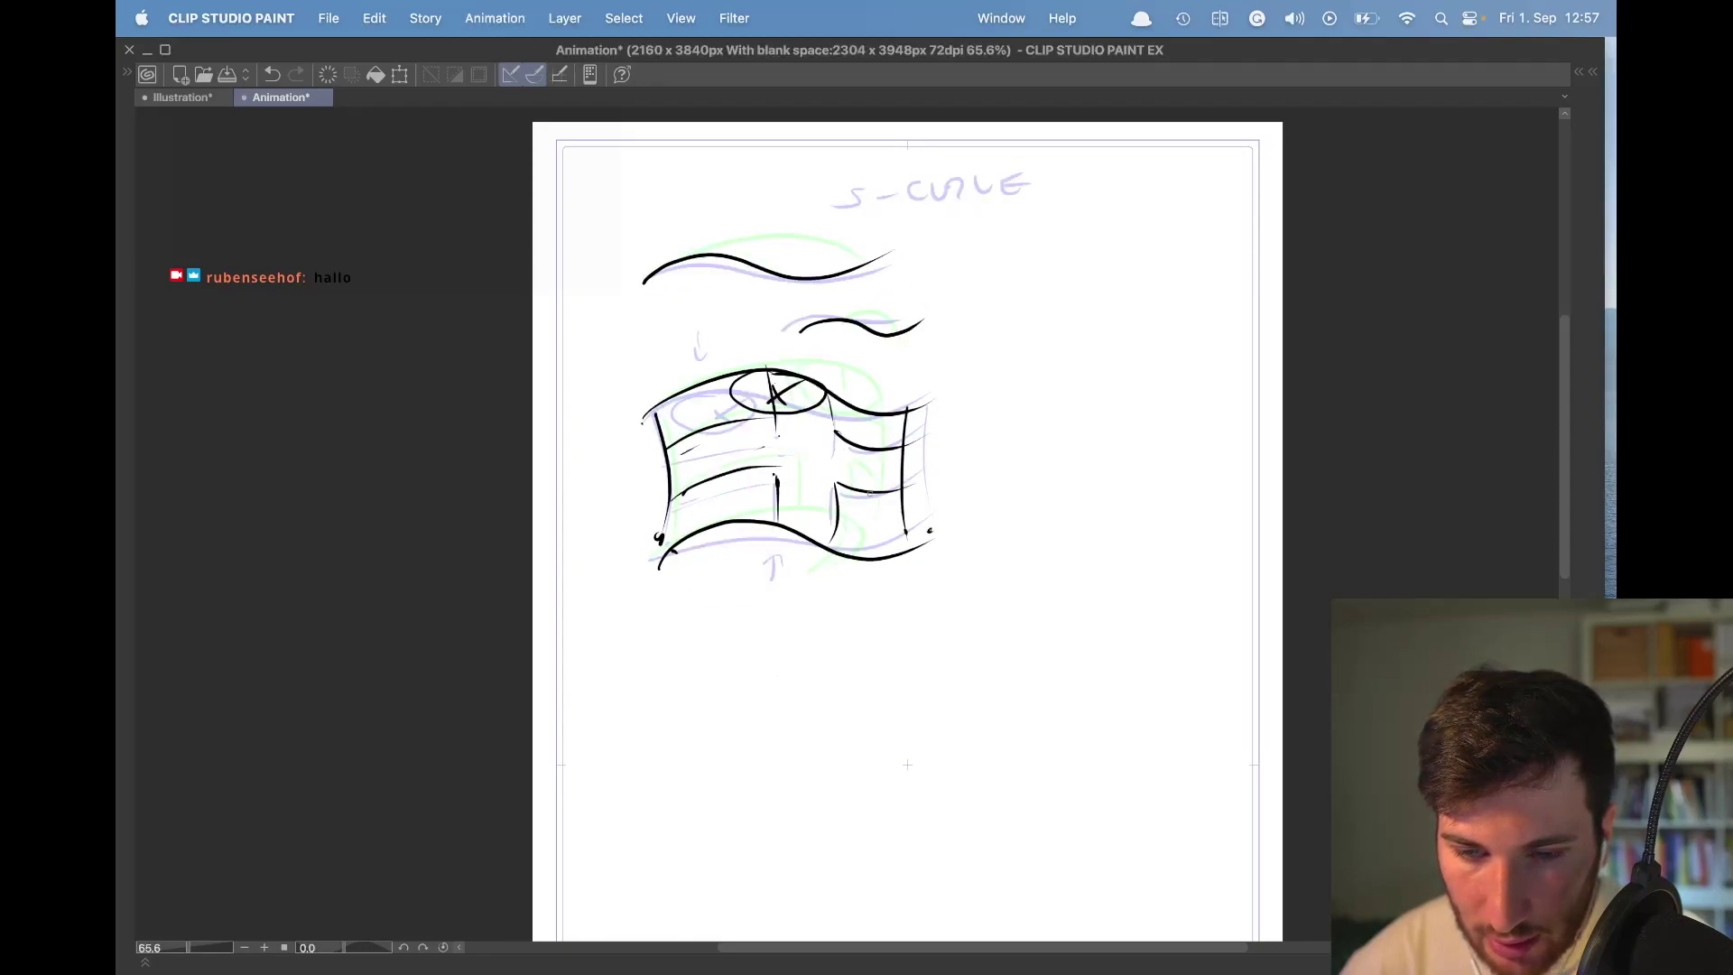
Flip back and forth between the second frame and its neighbours to compare how the flag's cross lines shift.
key("Right")
key("Right")
key("Right")
key("Left")
key("Left")
key("Left")
key("Left")
key("Right")
key("Right")
key("Left")
key("Left")
key("Right")
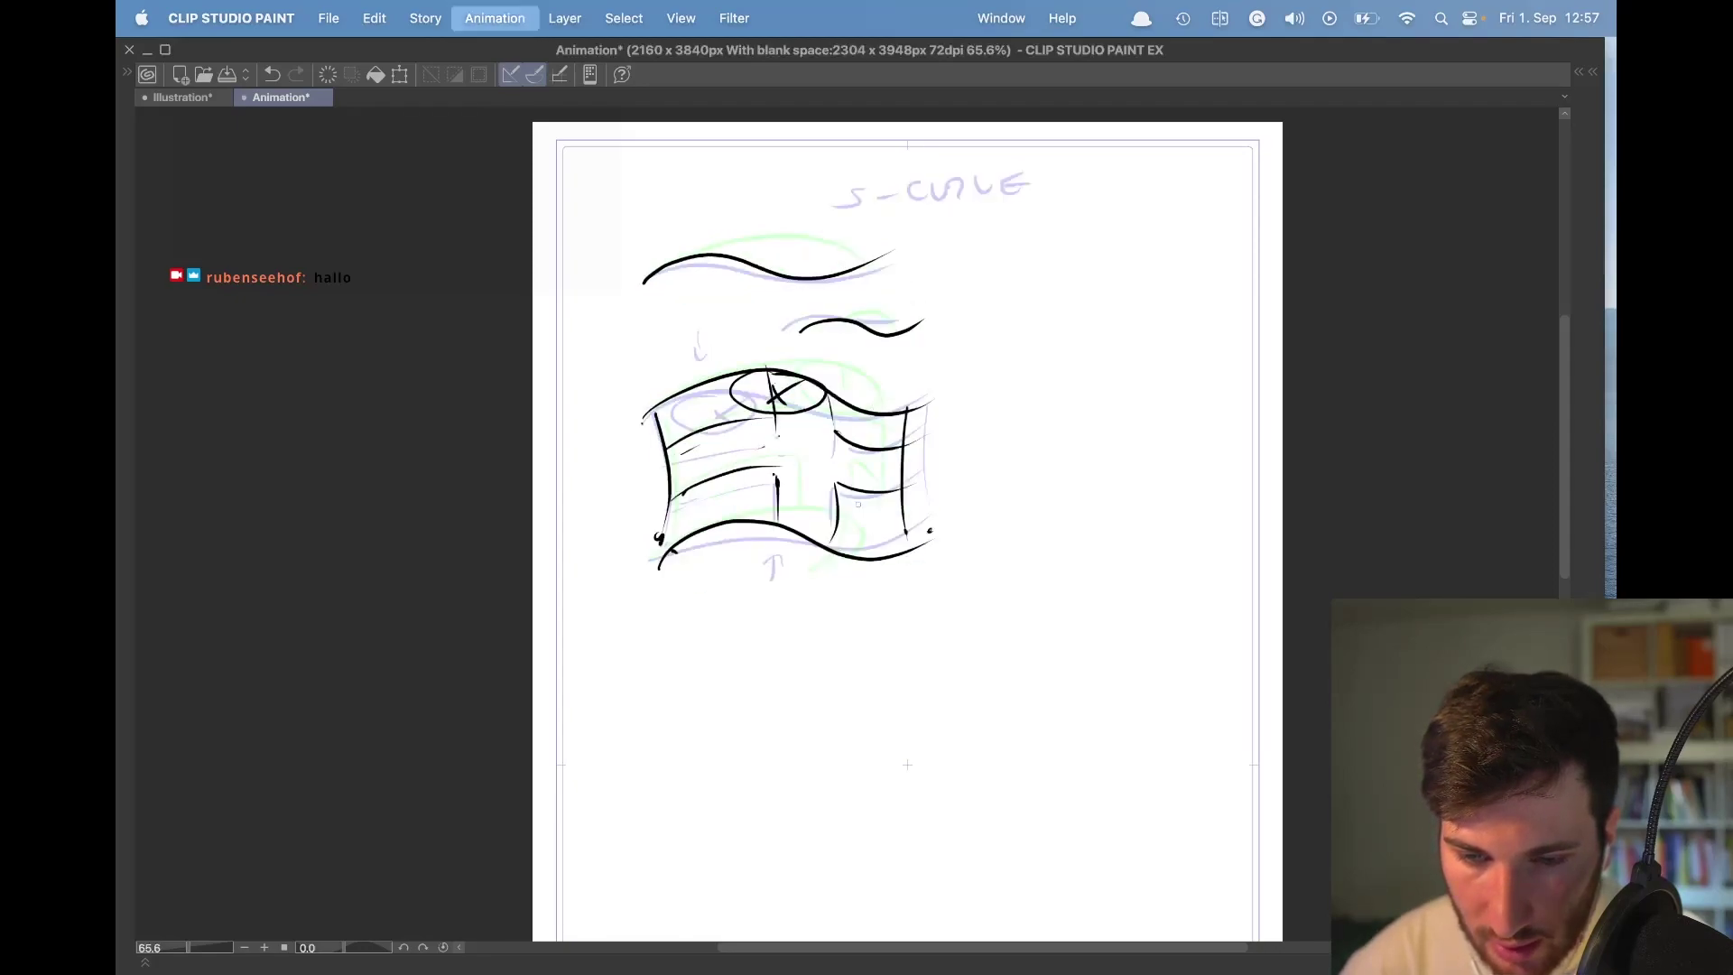
key("Right")
key("Left")
key("Right")
key("Left")
key("Right")
key("Right")
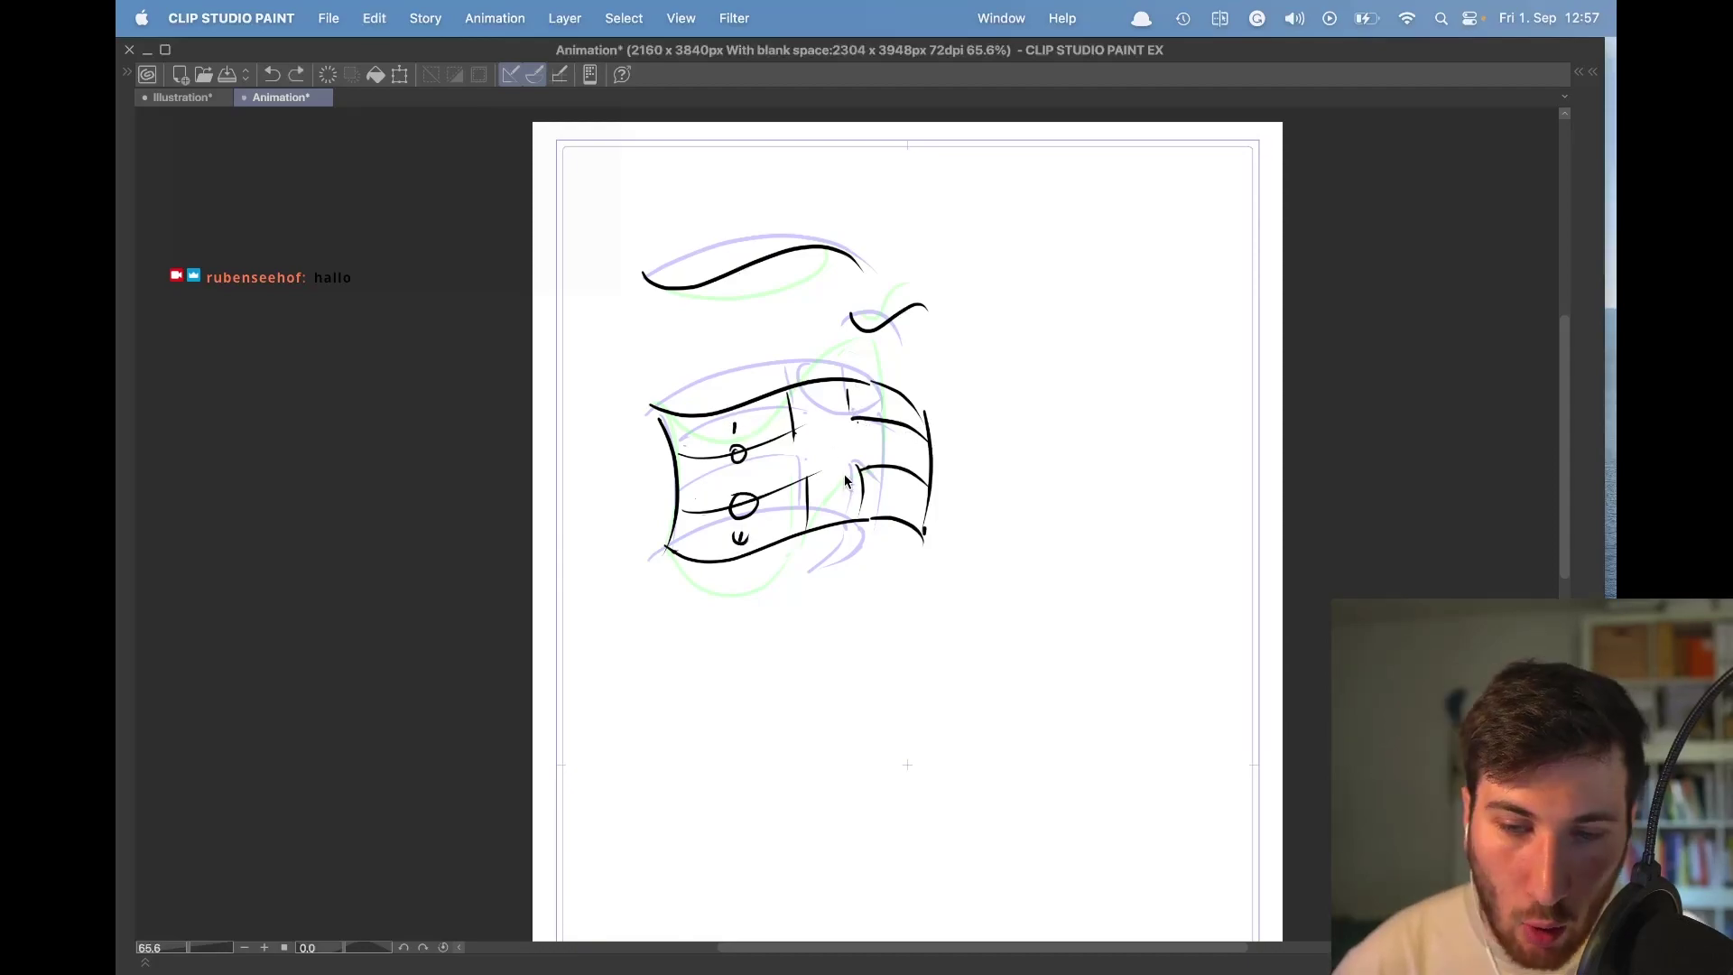
Run through the whole flag cycle and the first frames again to check how the cross follows the wave.
key("Right")
key("Right")
key("Right")
key("Right")
key("Right")
key("Right")
key("Right")
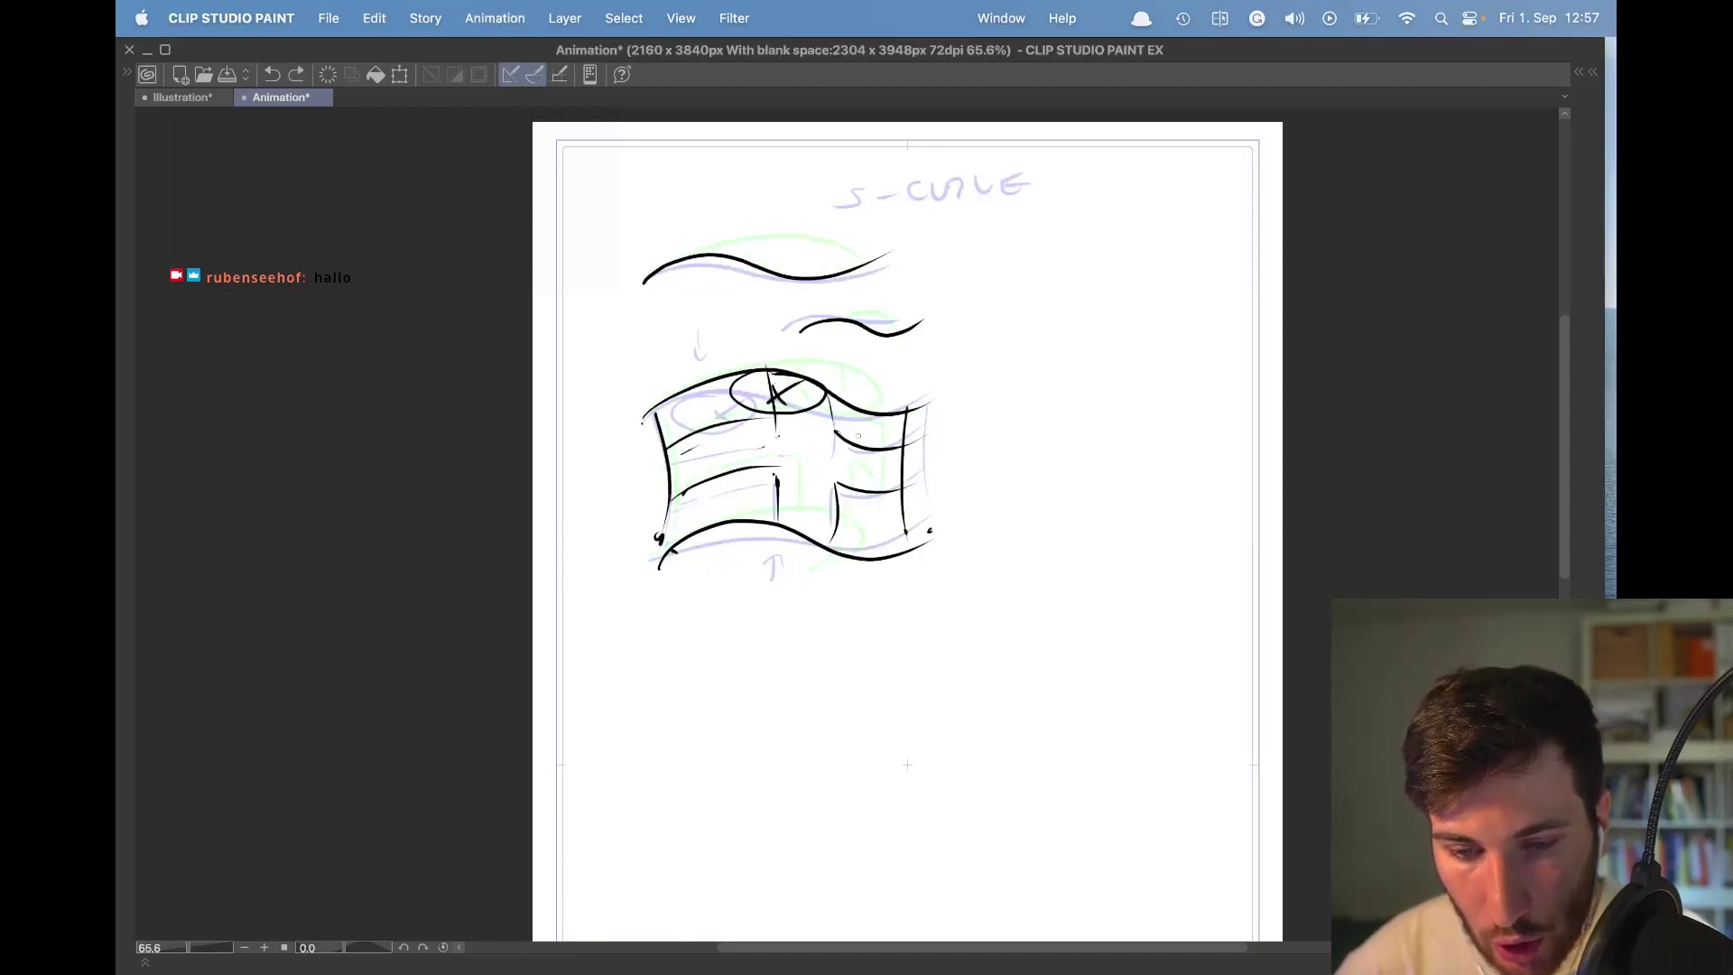
key("Right")
key("Right")
key("Right")
key("Right")
key("Right")
key("Right")
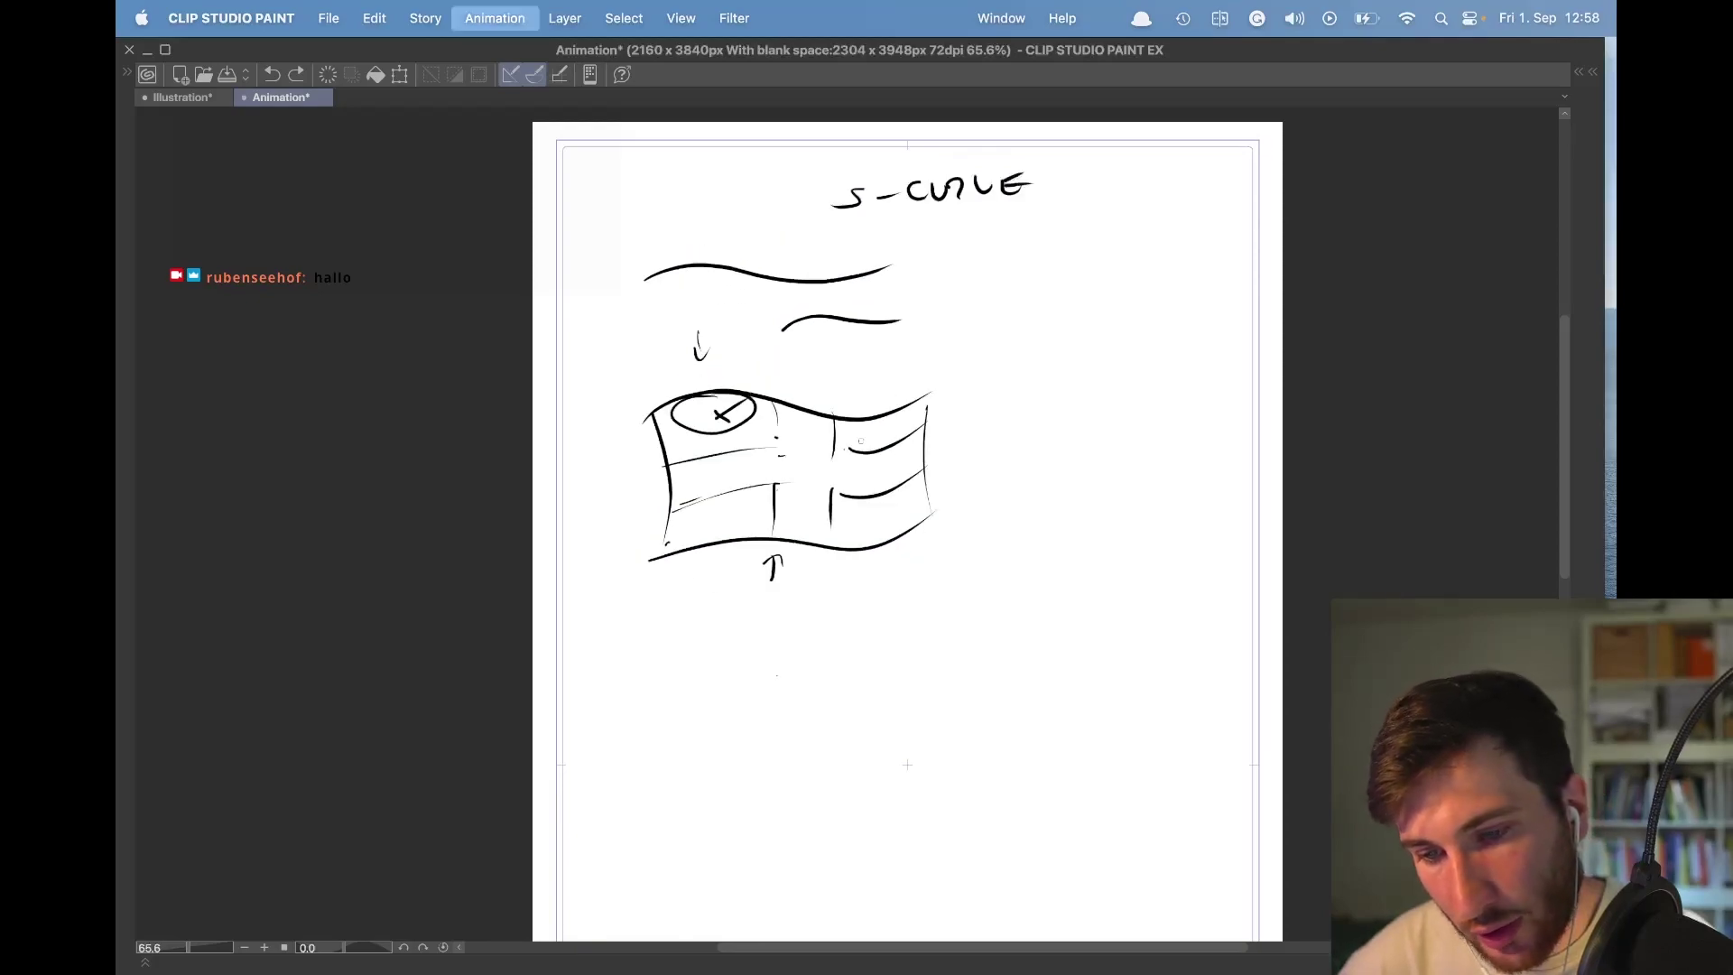
key("Left")
key("Left")
key("Right")
key("Left")
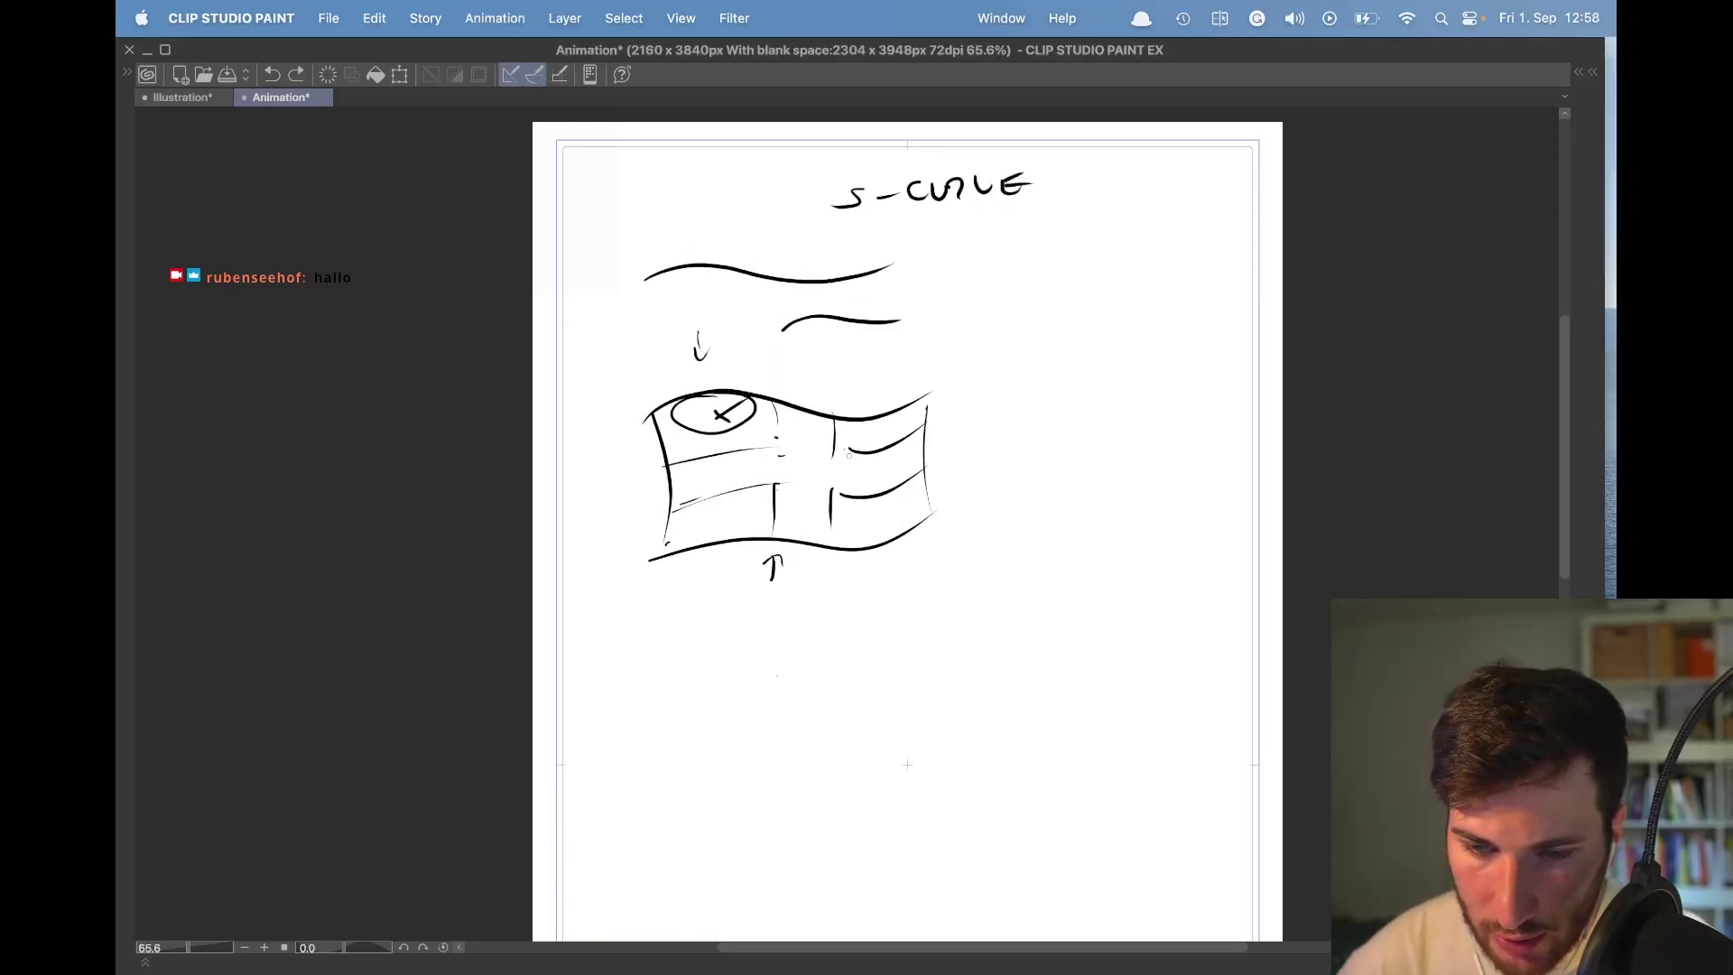
Compare neighbouring flag frames back and forth, and step forward through the cycle to examine how the outline and inner cross lines shift.
key("Right")
key("Left")
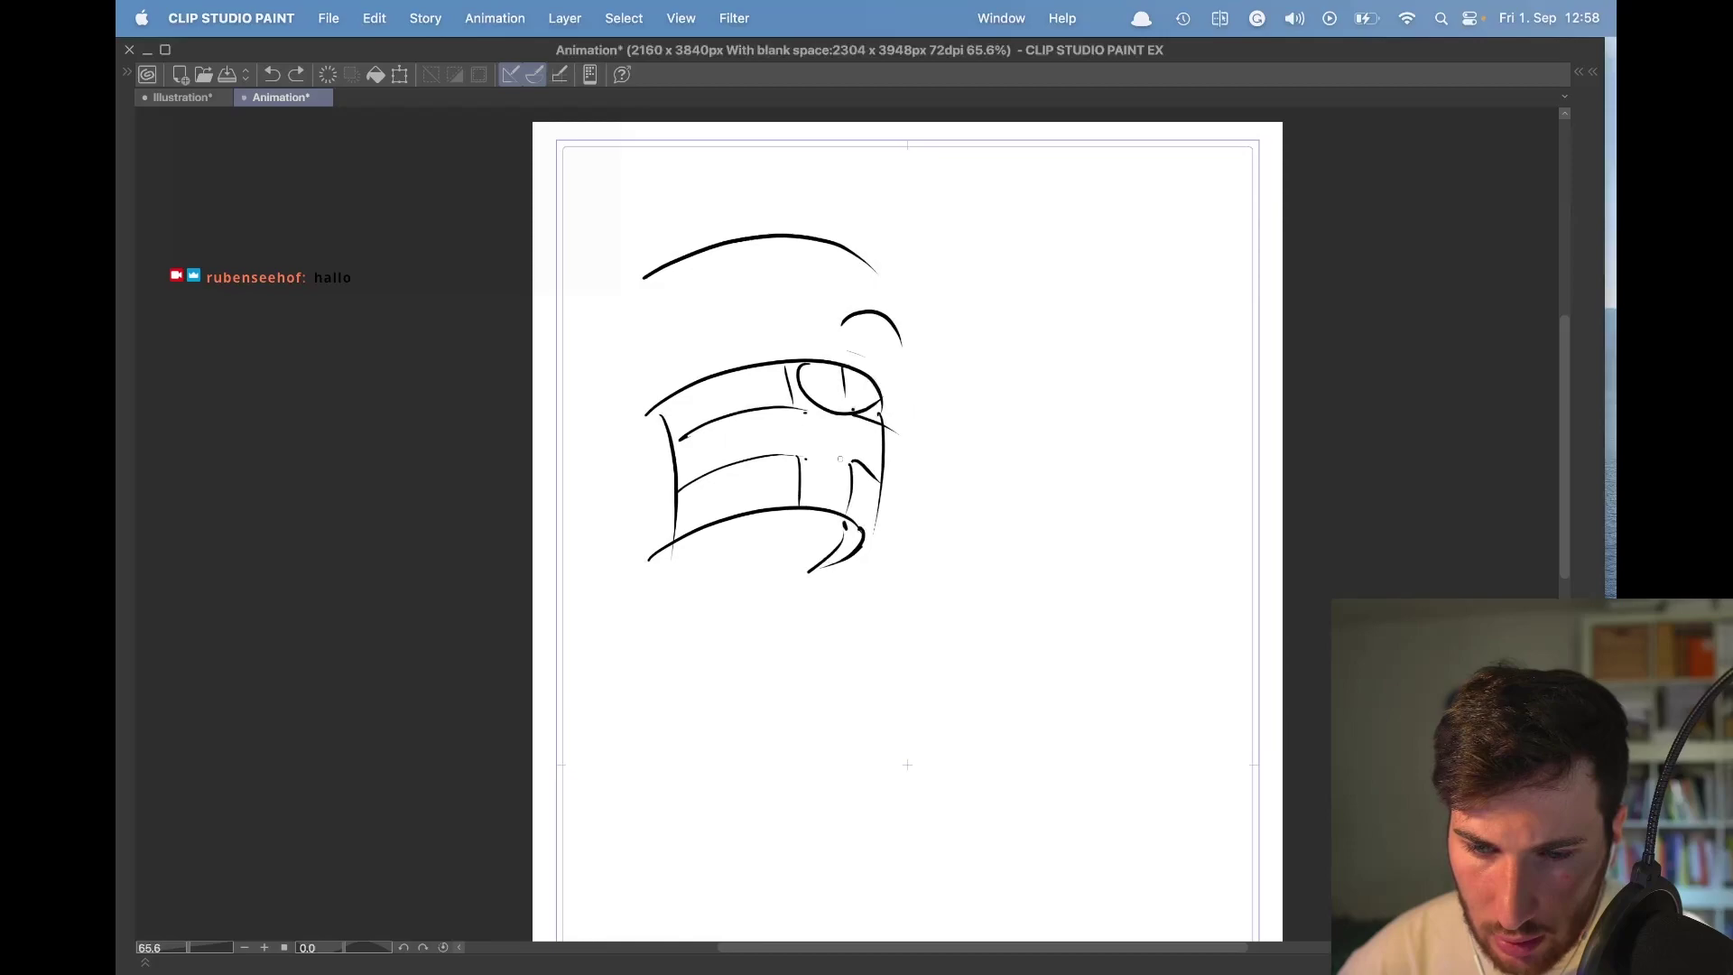
key("Right")
key("Left")
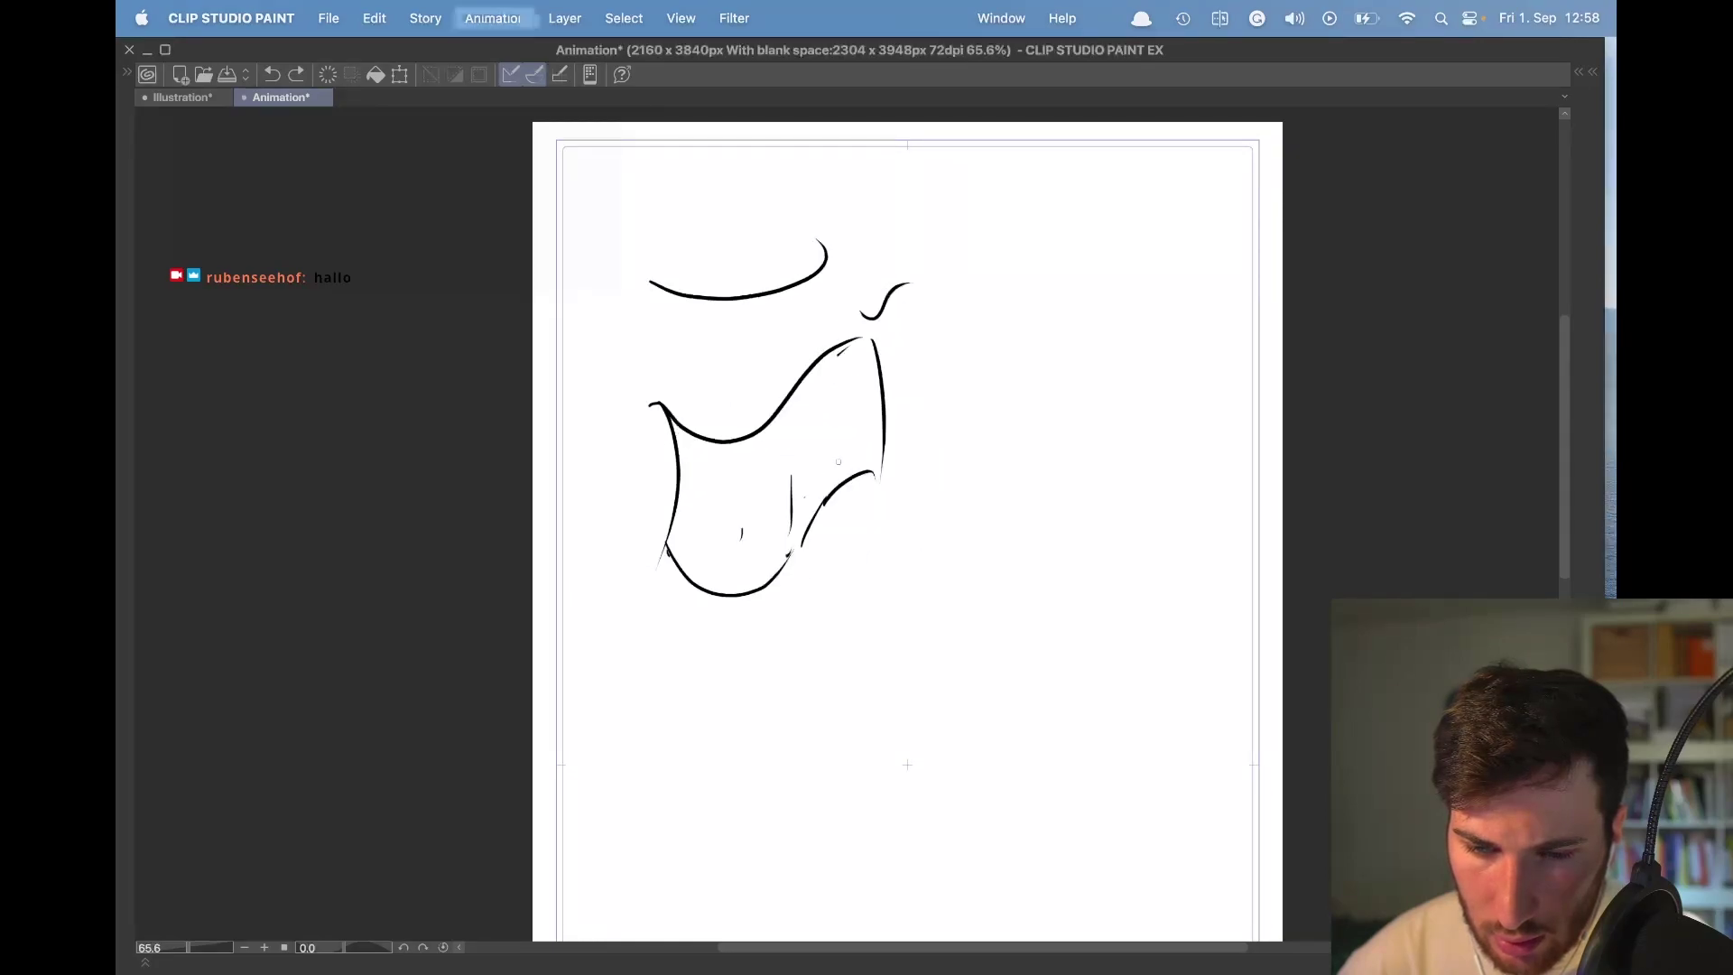
key("Right")
key("Right")
key("Right")
key("Right")
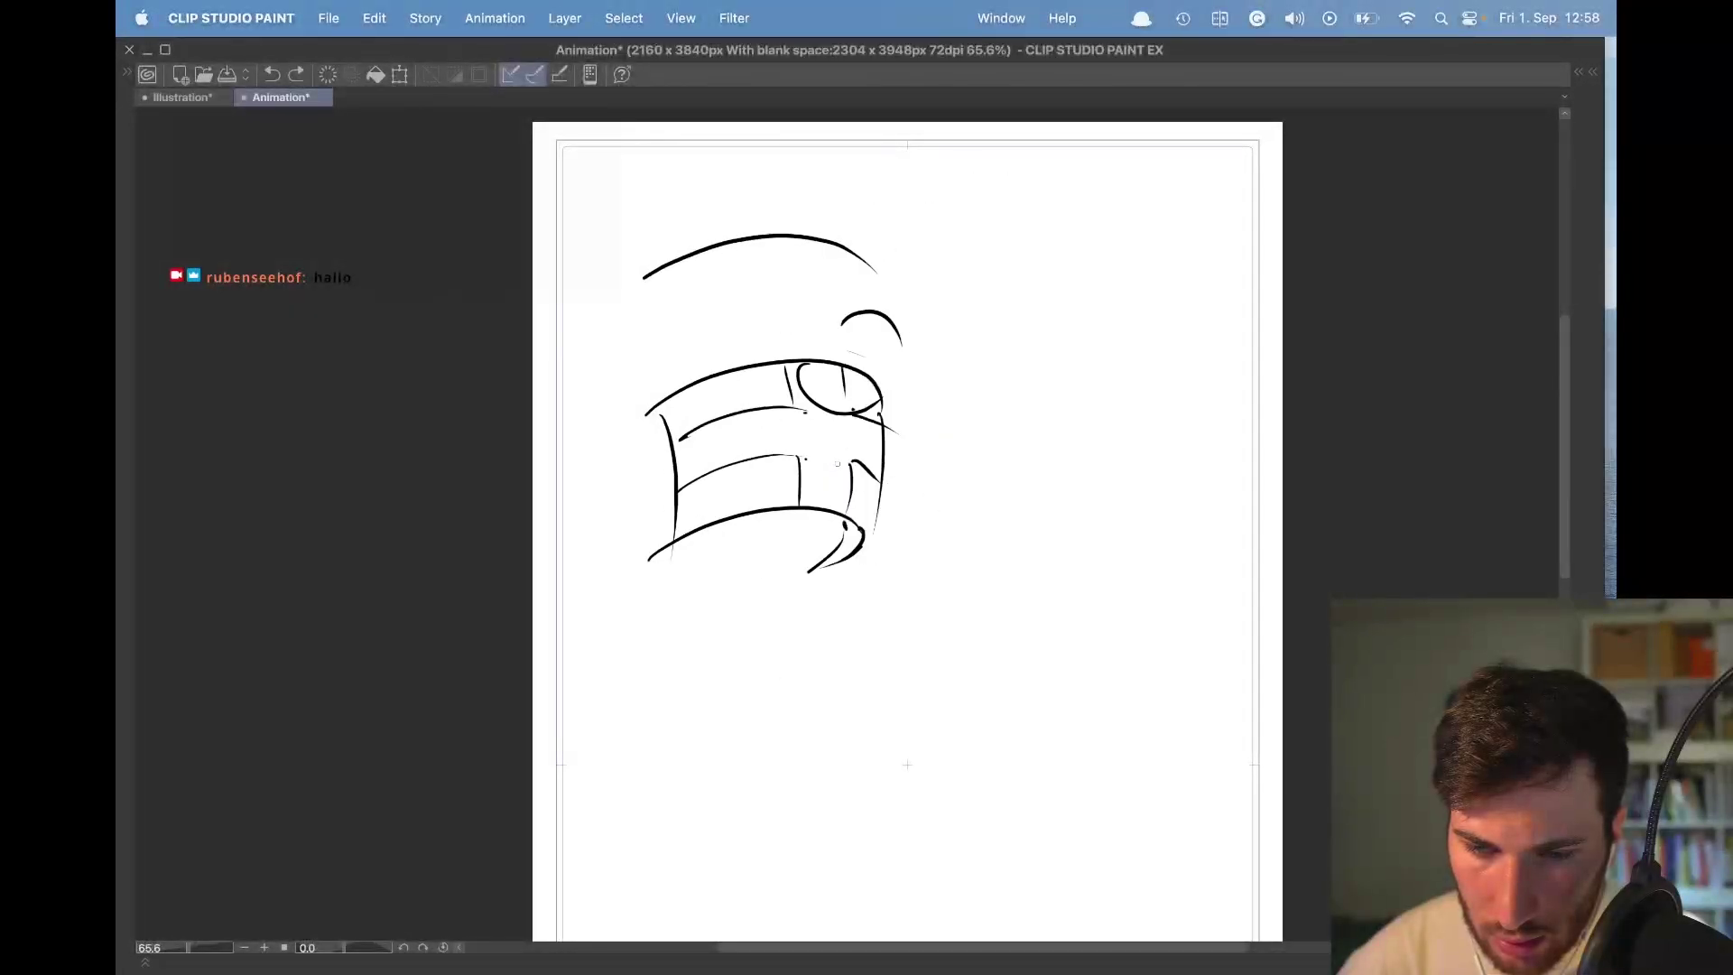
key("Right")
key("Right")
key("Right")
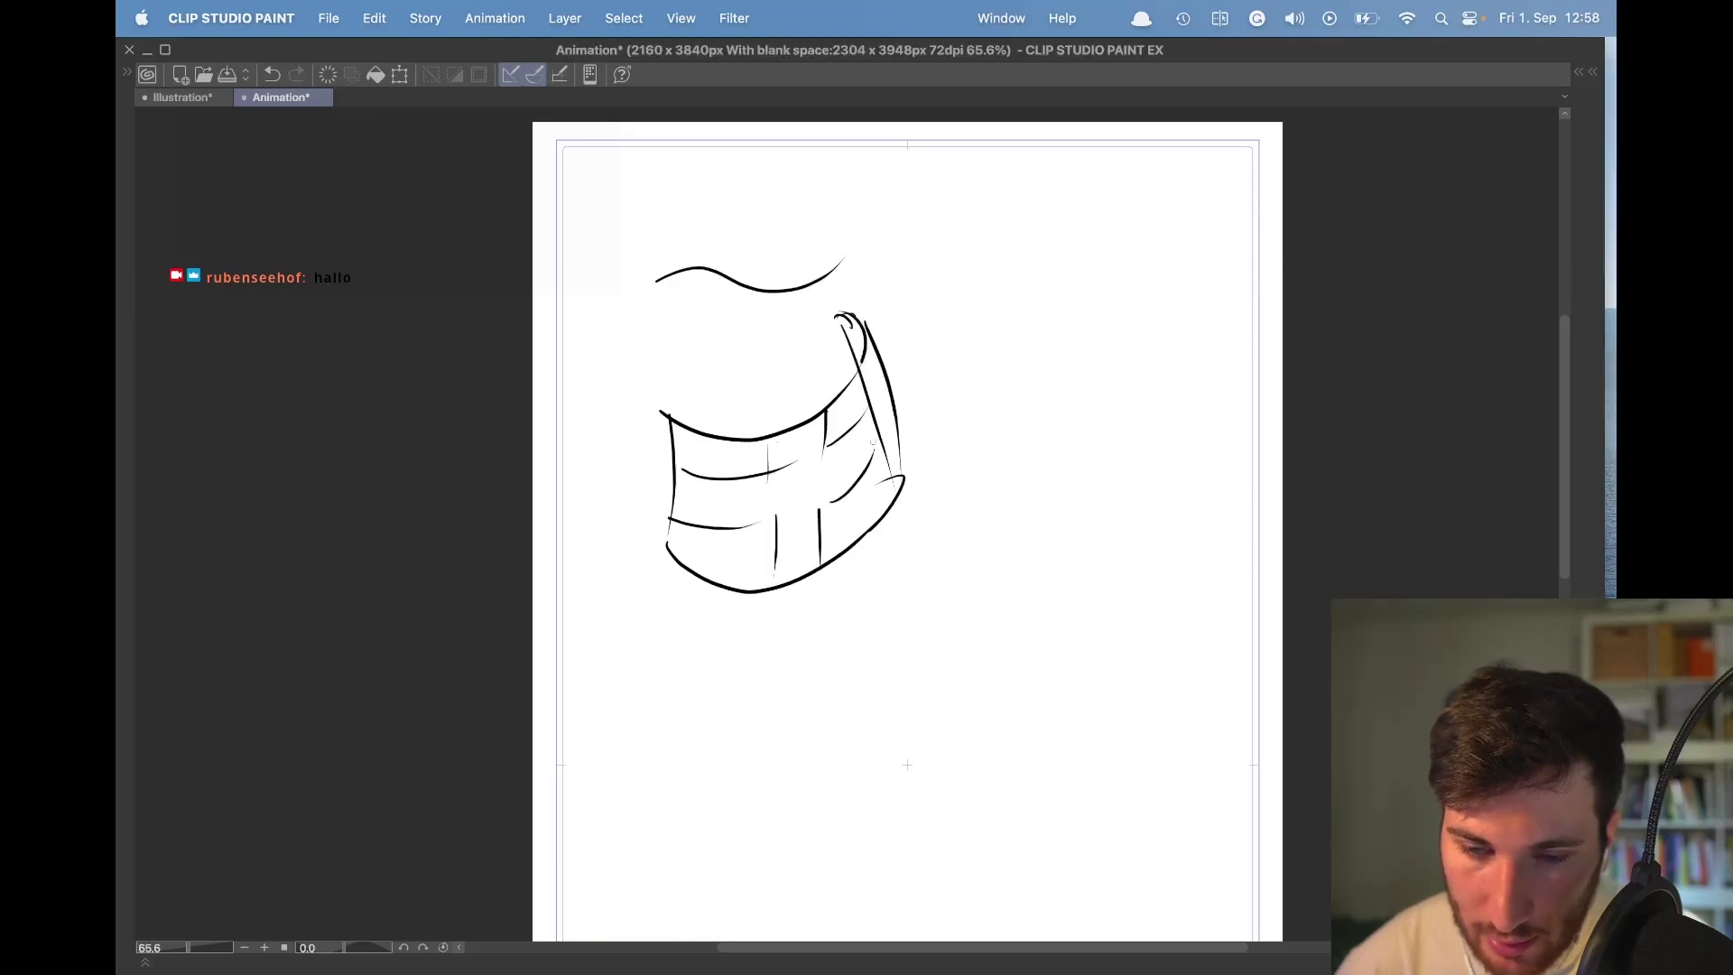
key("Right")
key("Right")
key("Right")
key("Right")
key("Right")
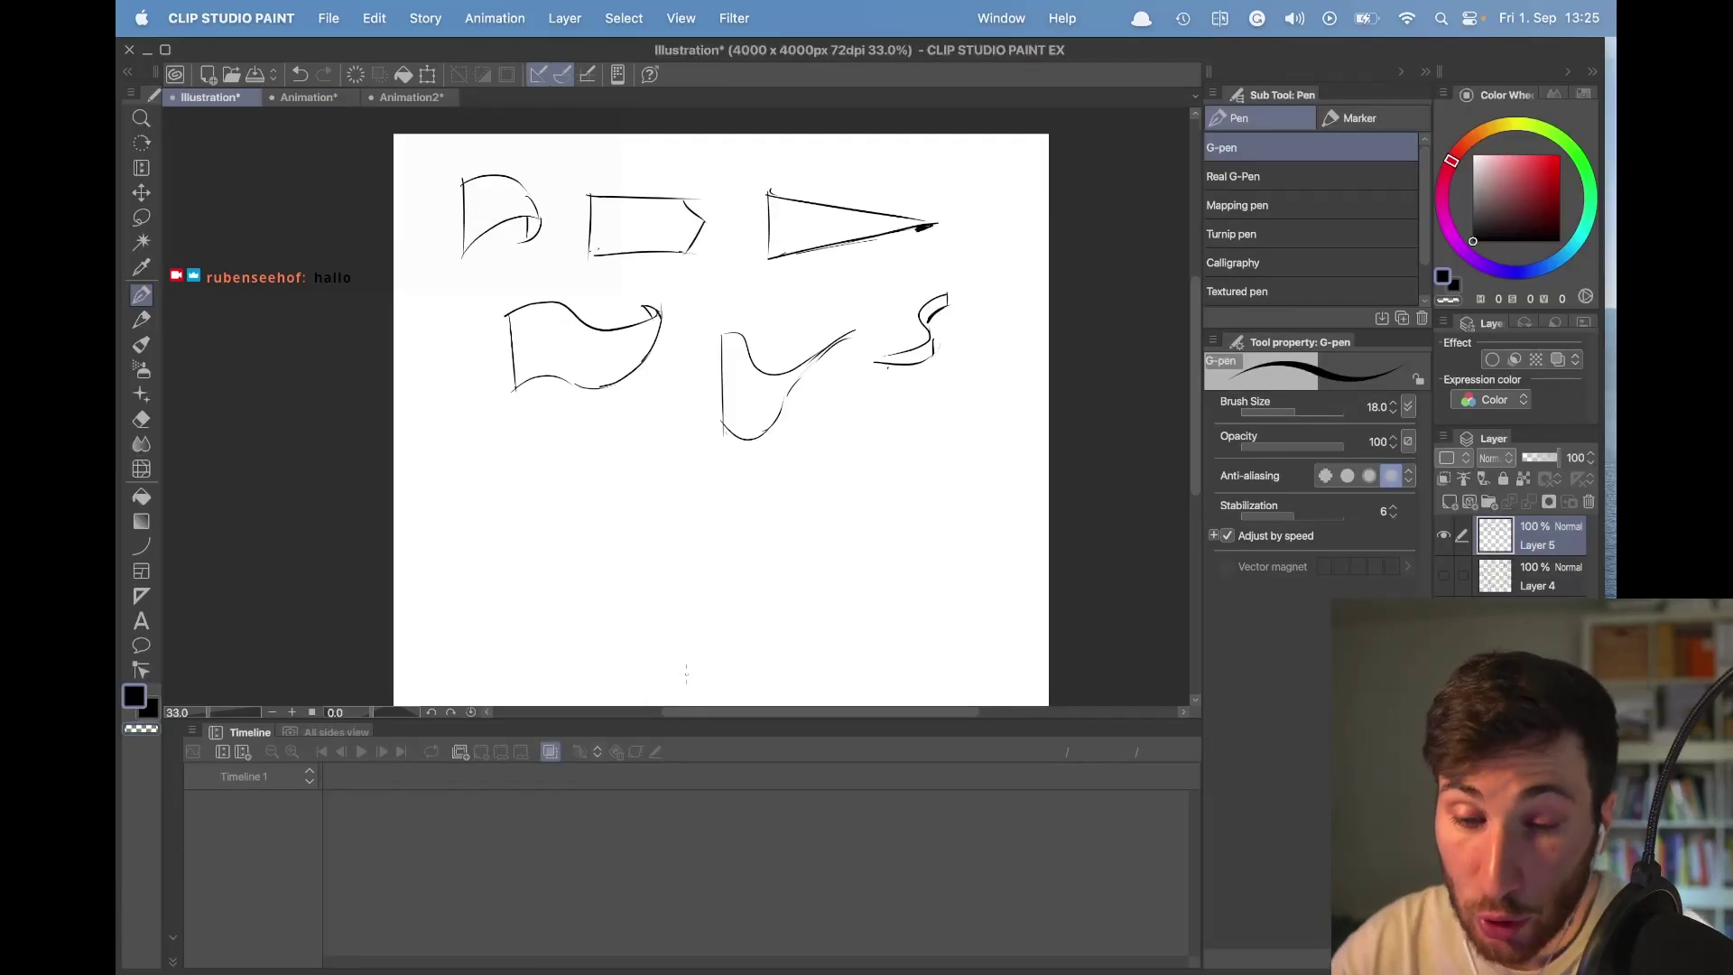
Switch to OBS Studio to reach the streaming controls.
key("super+Tab")
key("super+Tab")
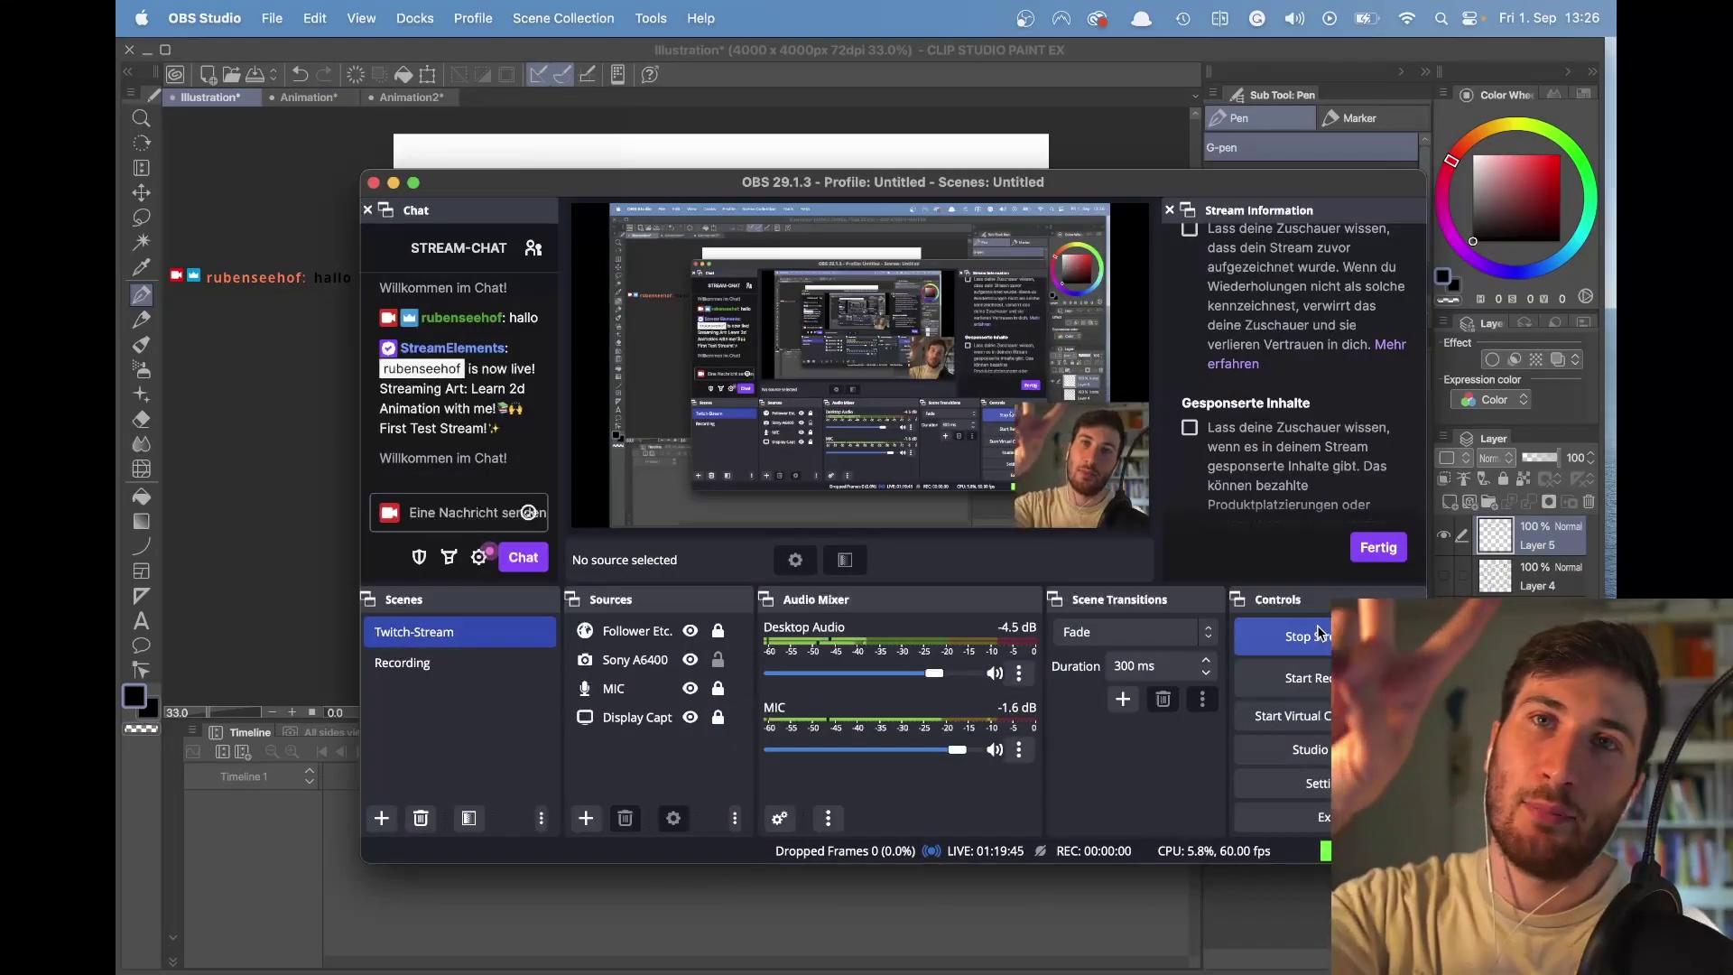